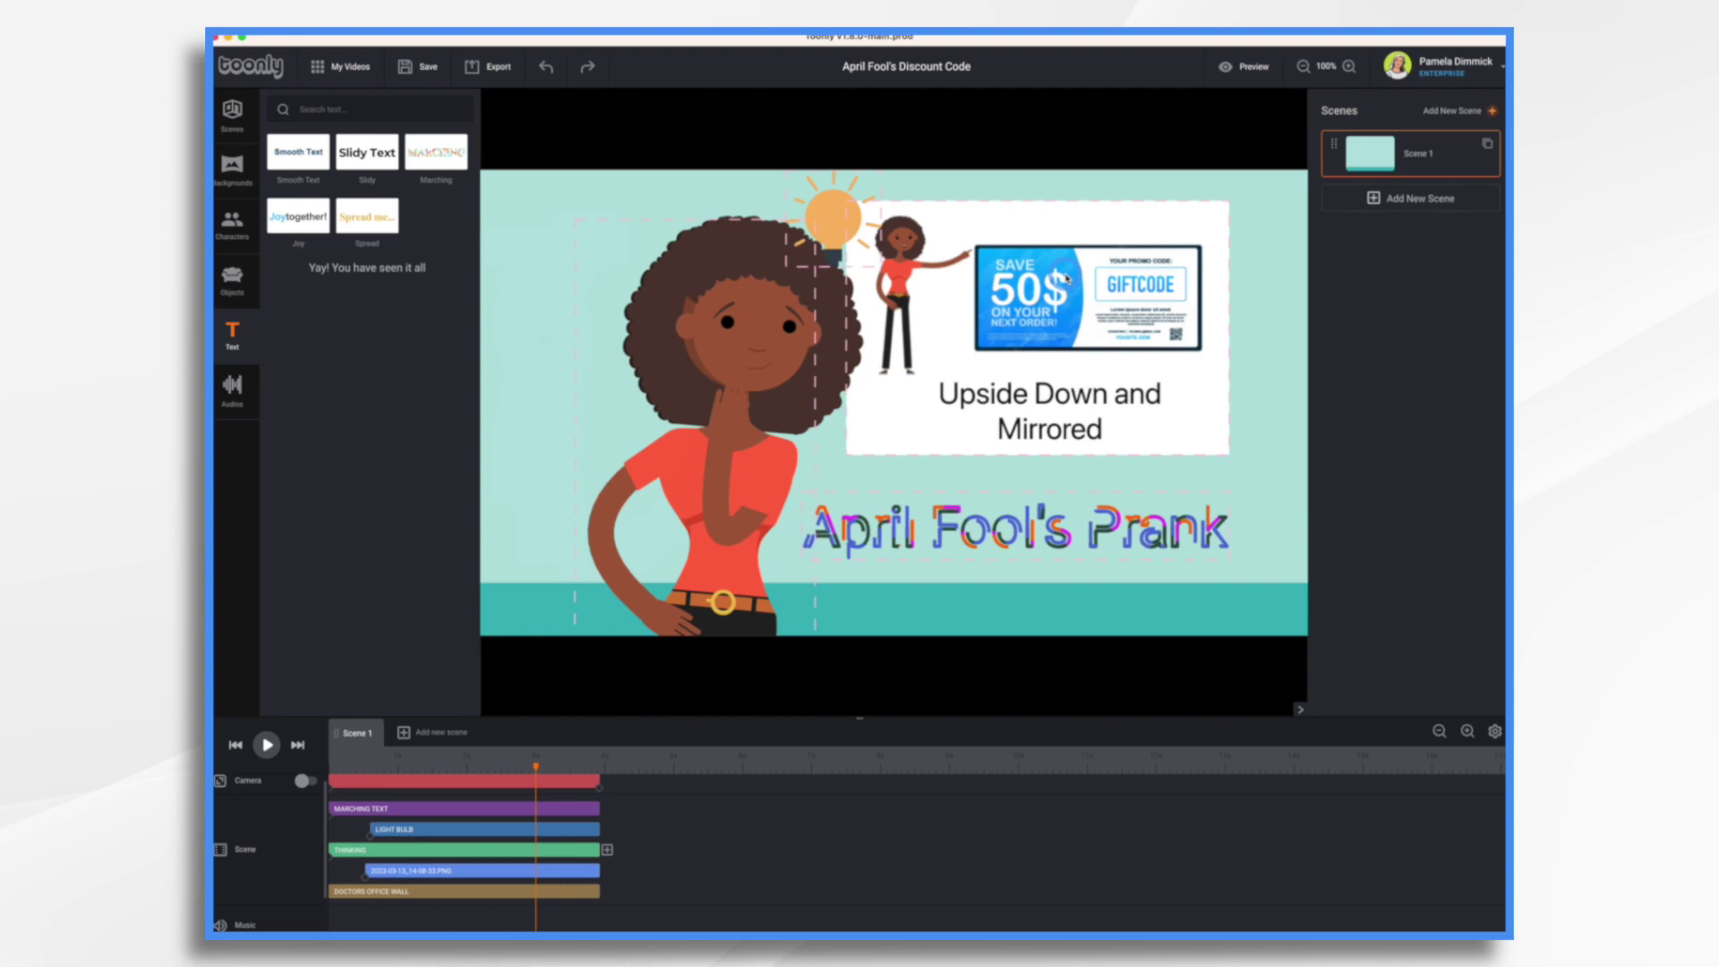
- Add a second scene and give it the Wall 2 background
{"action": "left_click", "coordinate": [430, 734]}
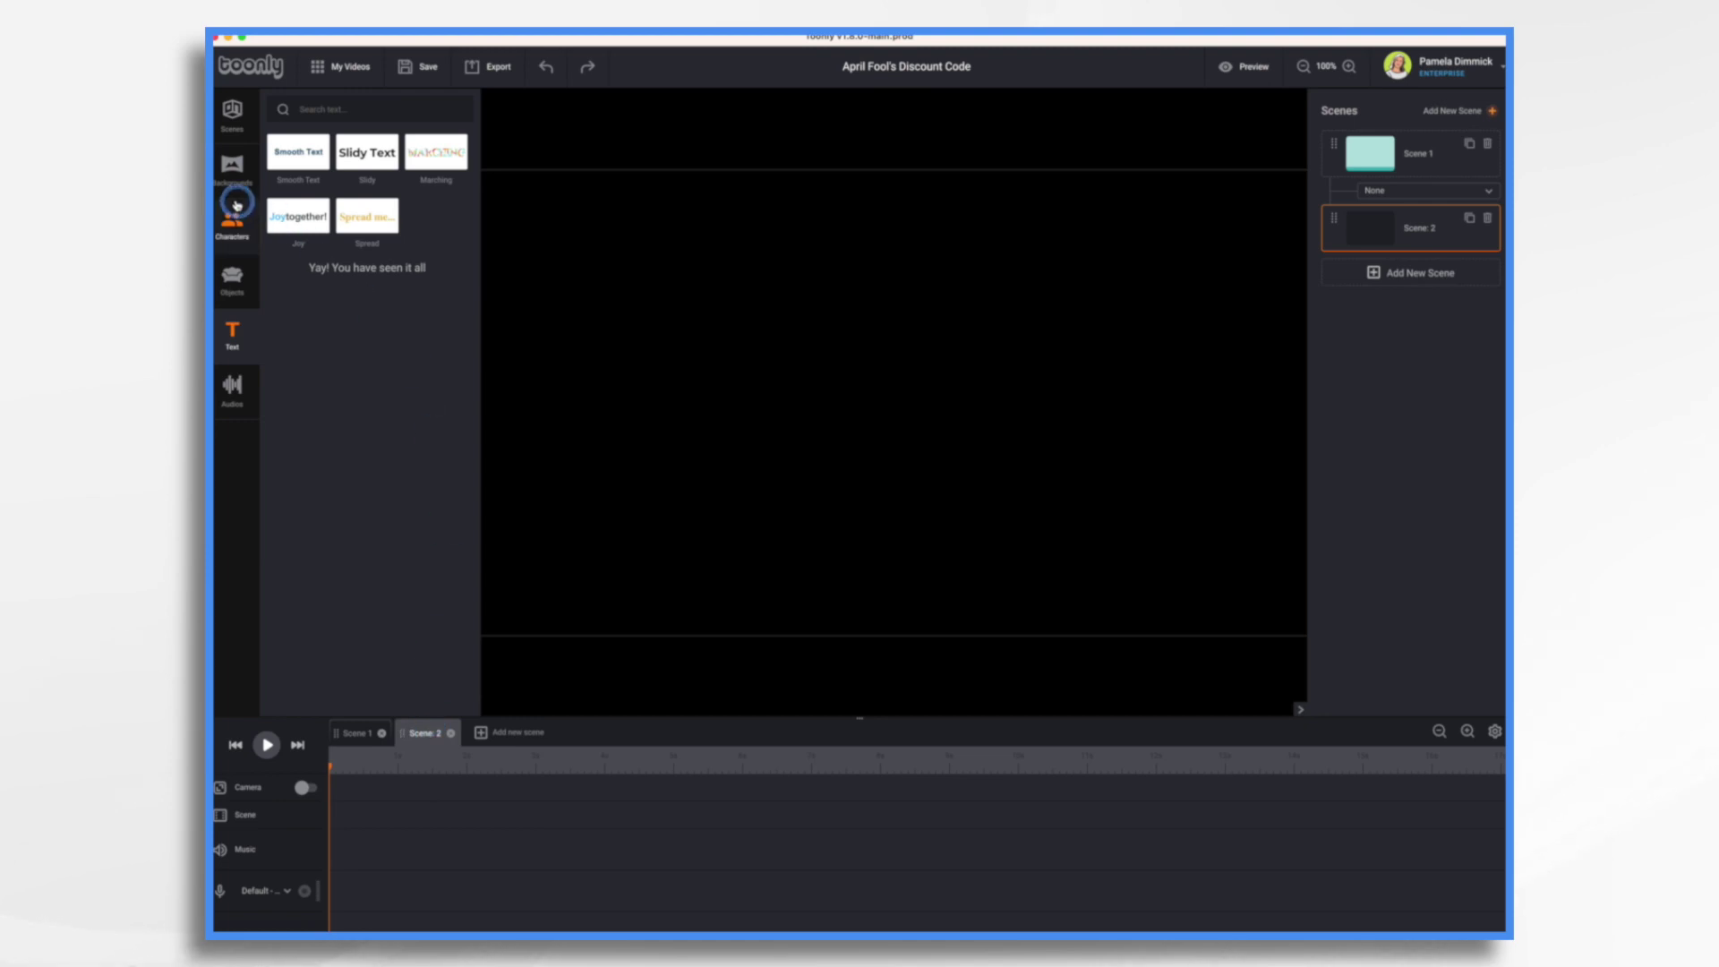
{"action": "left_click", "coordinate": [232, 166]}
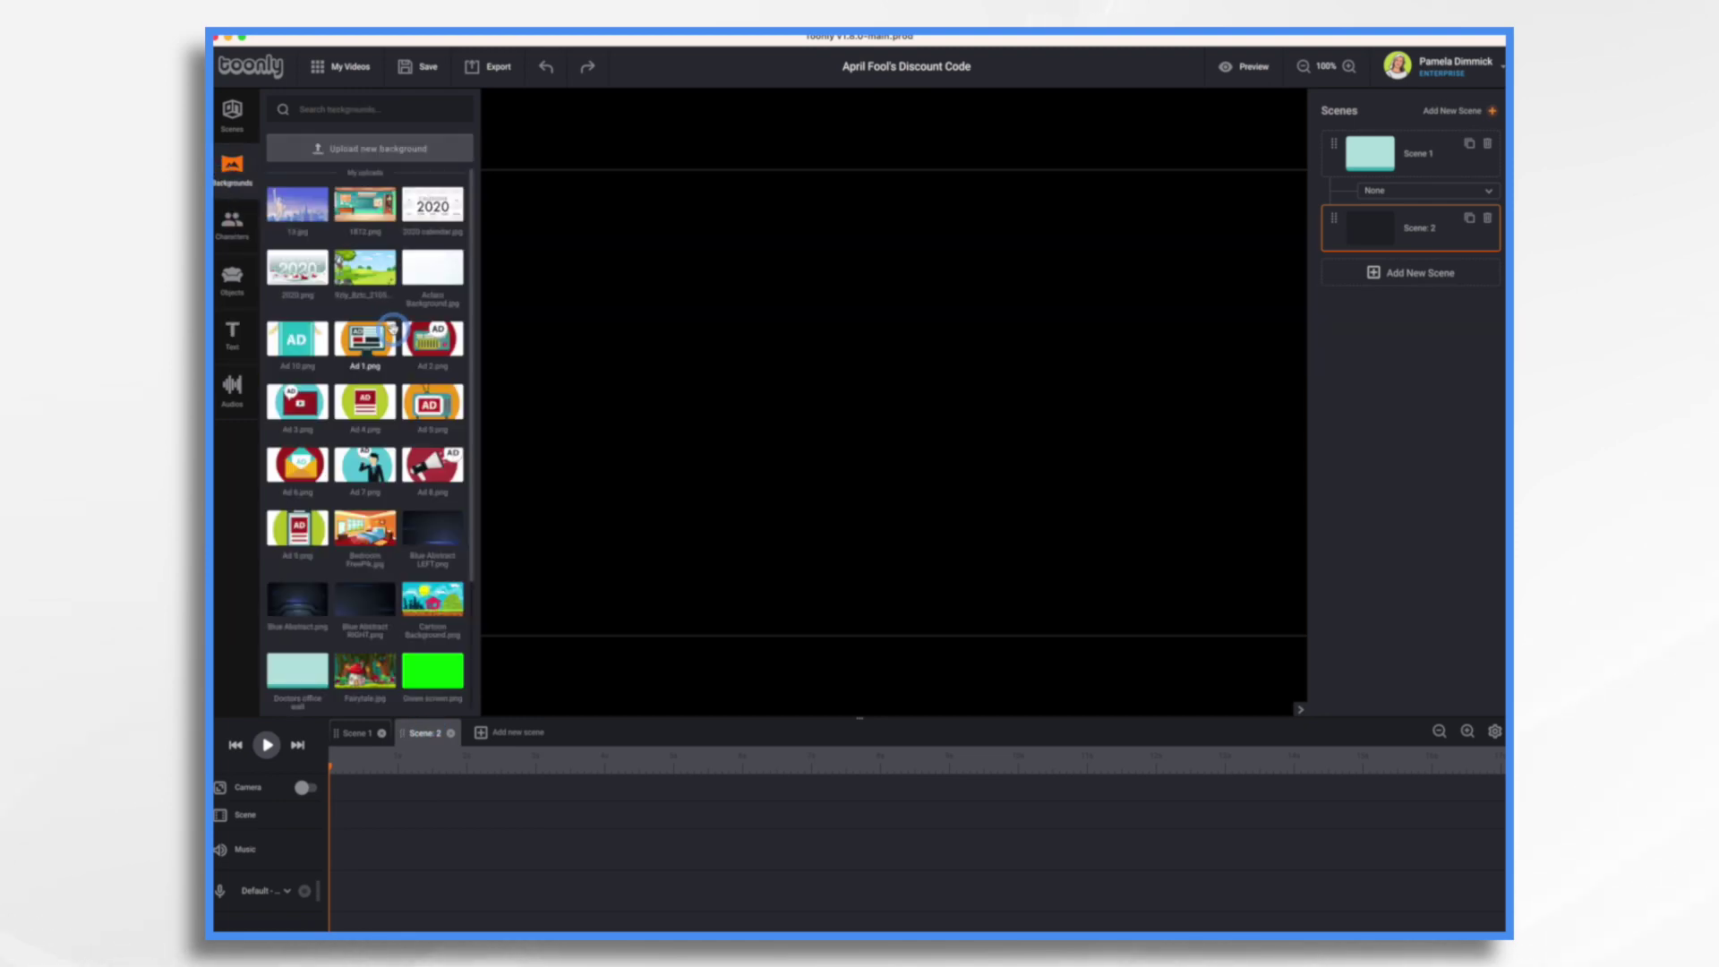
{"action": "scroll", "coordinate": [392, 329], "scroll_direction": "down", "scroll_amount": 20}
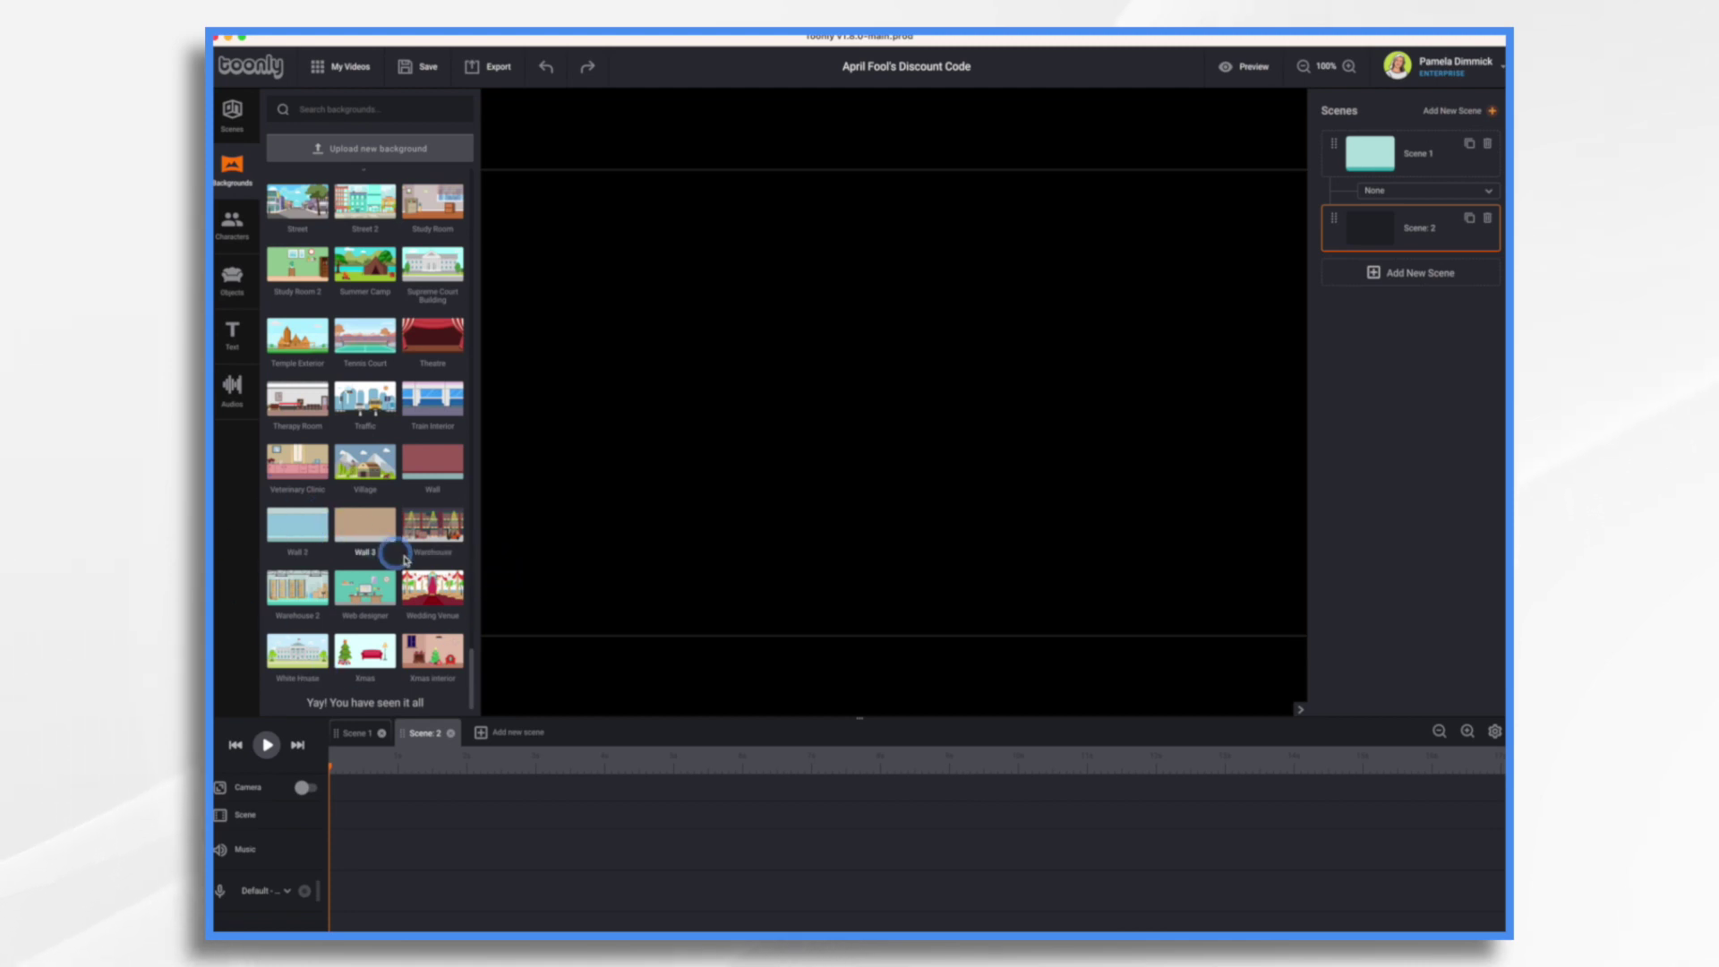
{"action": "left_click_drag", "start_coordinate": [286, 521], "coordinate": [932, 507]}
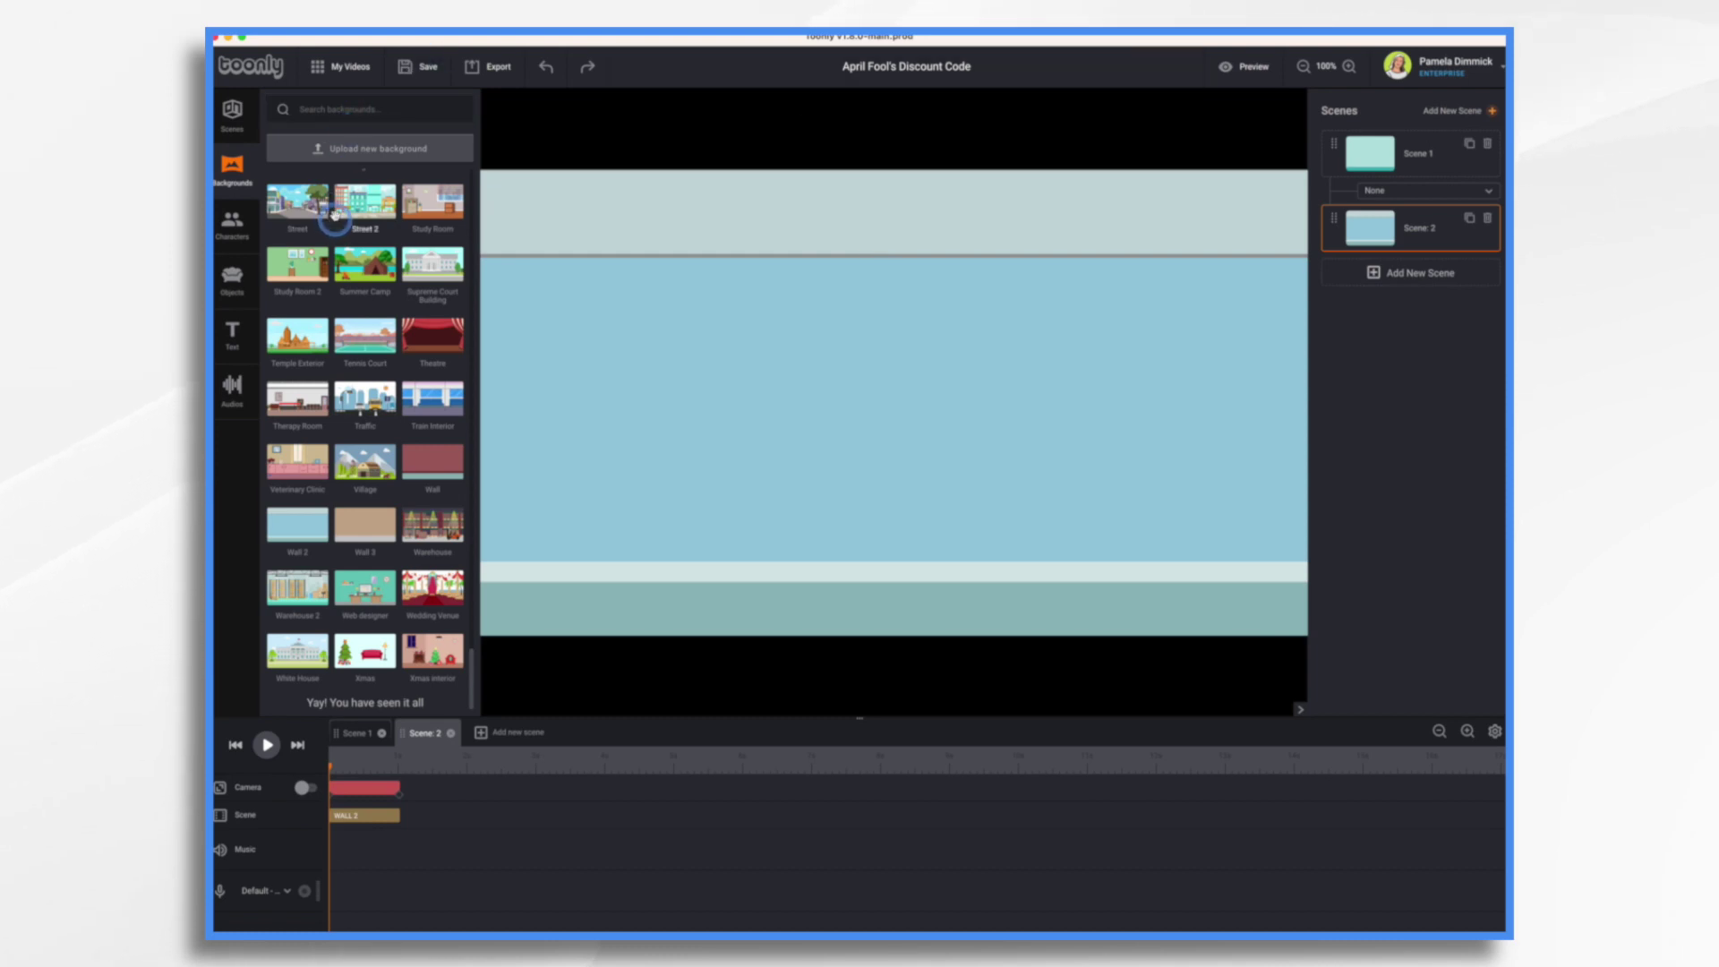
- Filter the character library by animation to Pointing Hand and Explaining
{"action": "left_click", "coordinate": [233, 221]}
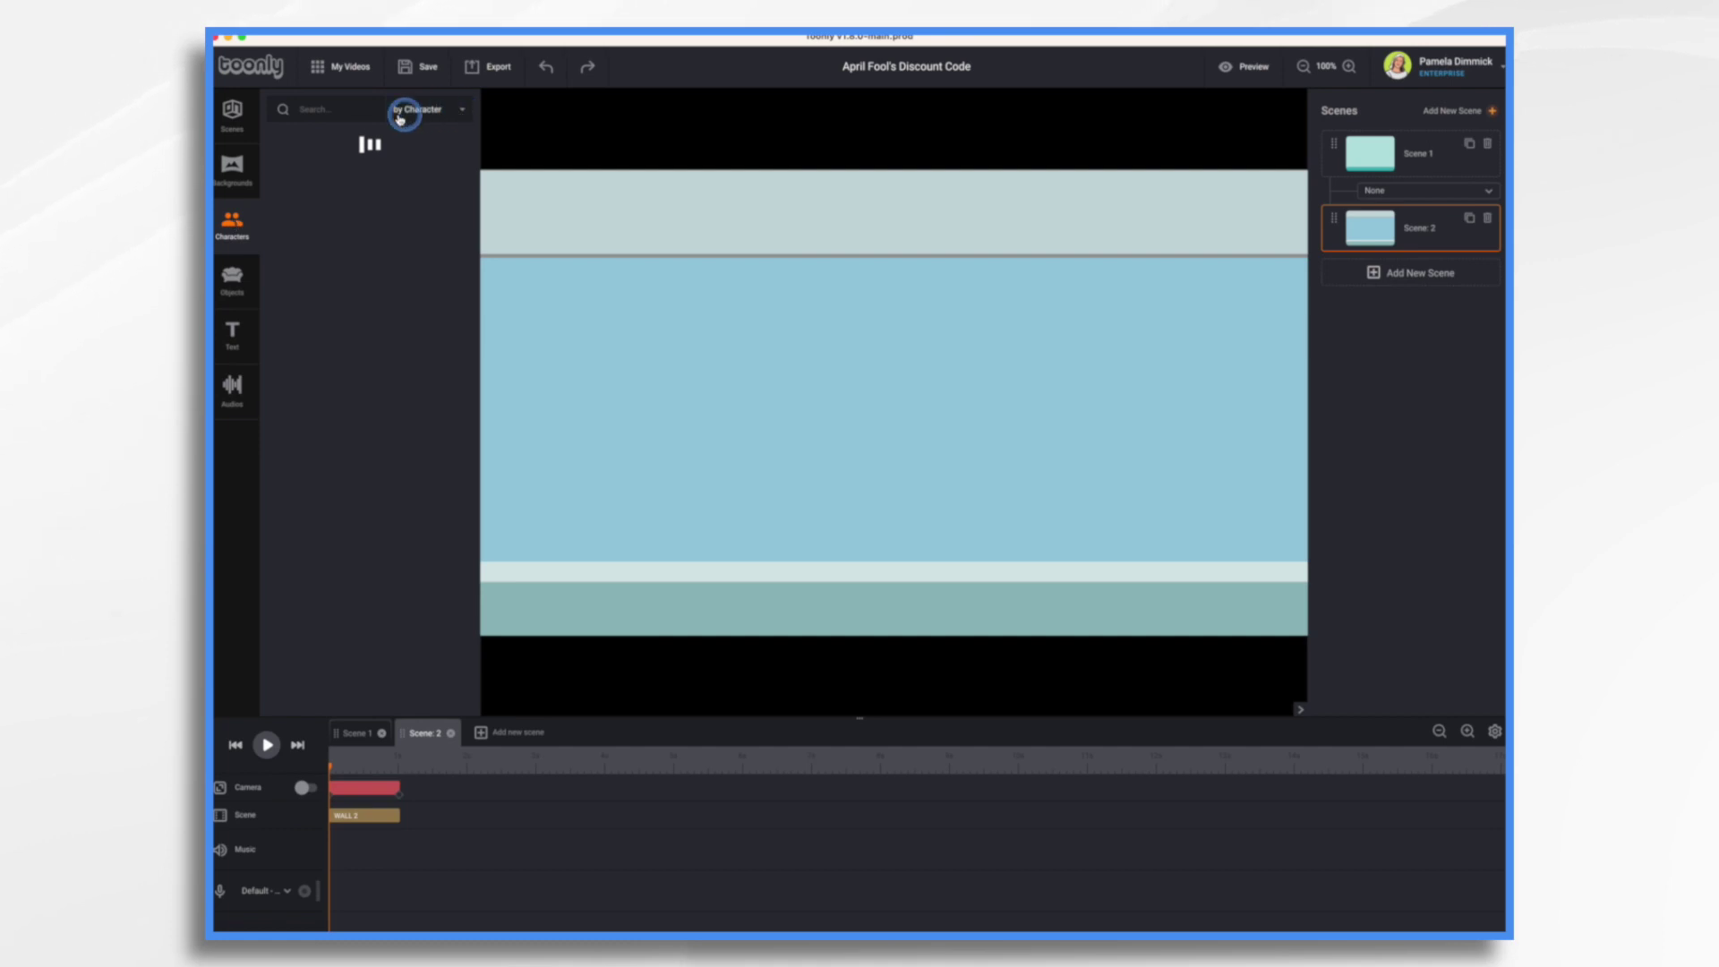
{"action": "left_click", "coordinate": [461, 111]}
{"action": "left_click", "coordinate": [439, 141]}
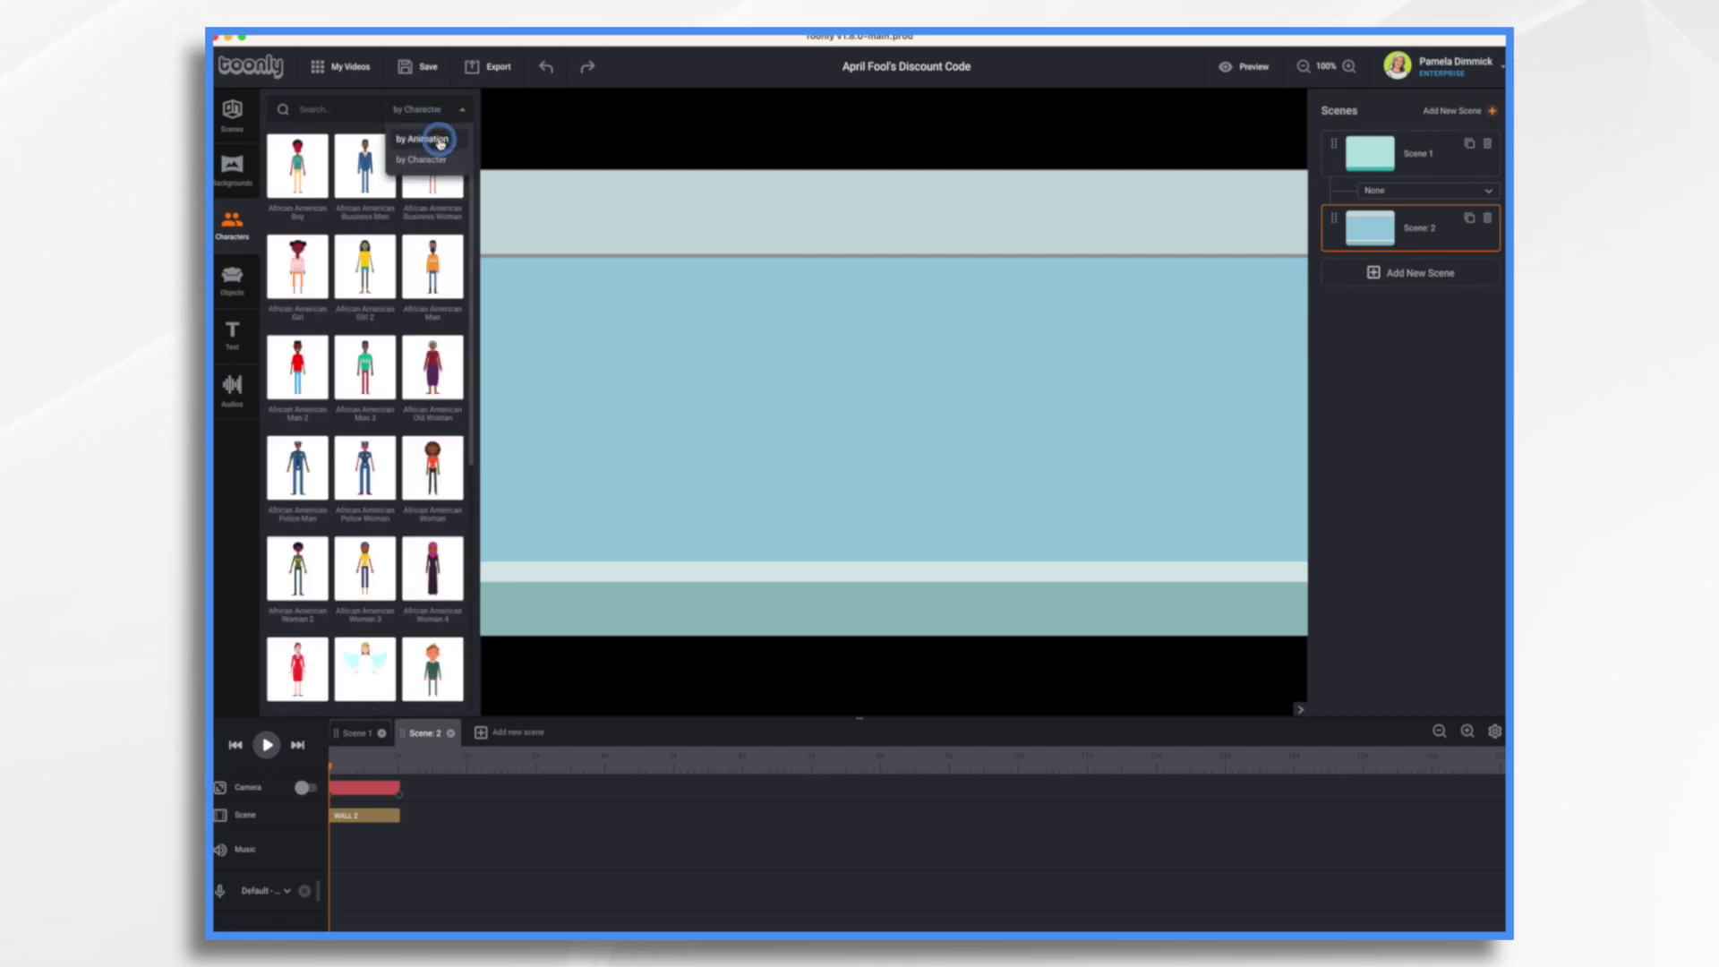
{"action": "left_click", "coordinate": [360, 112]}
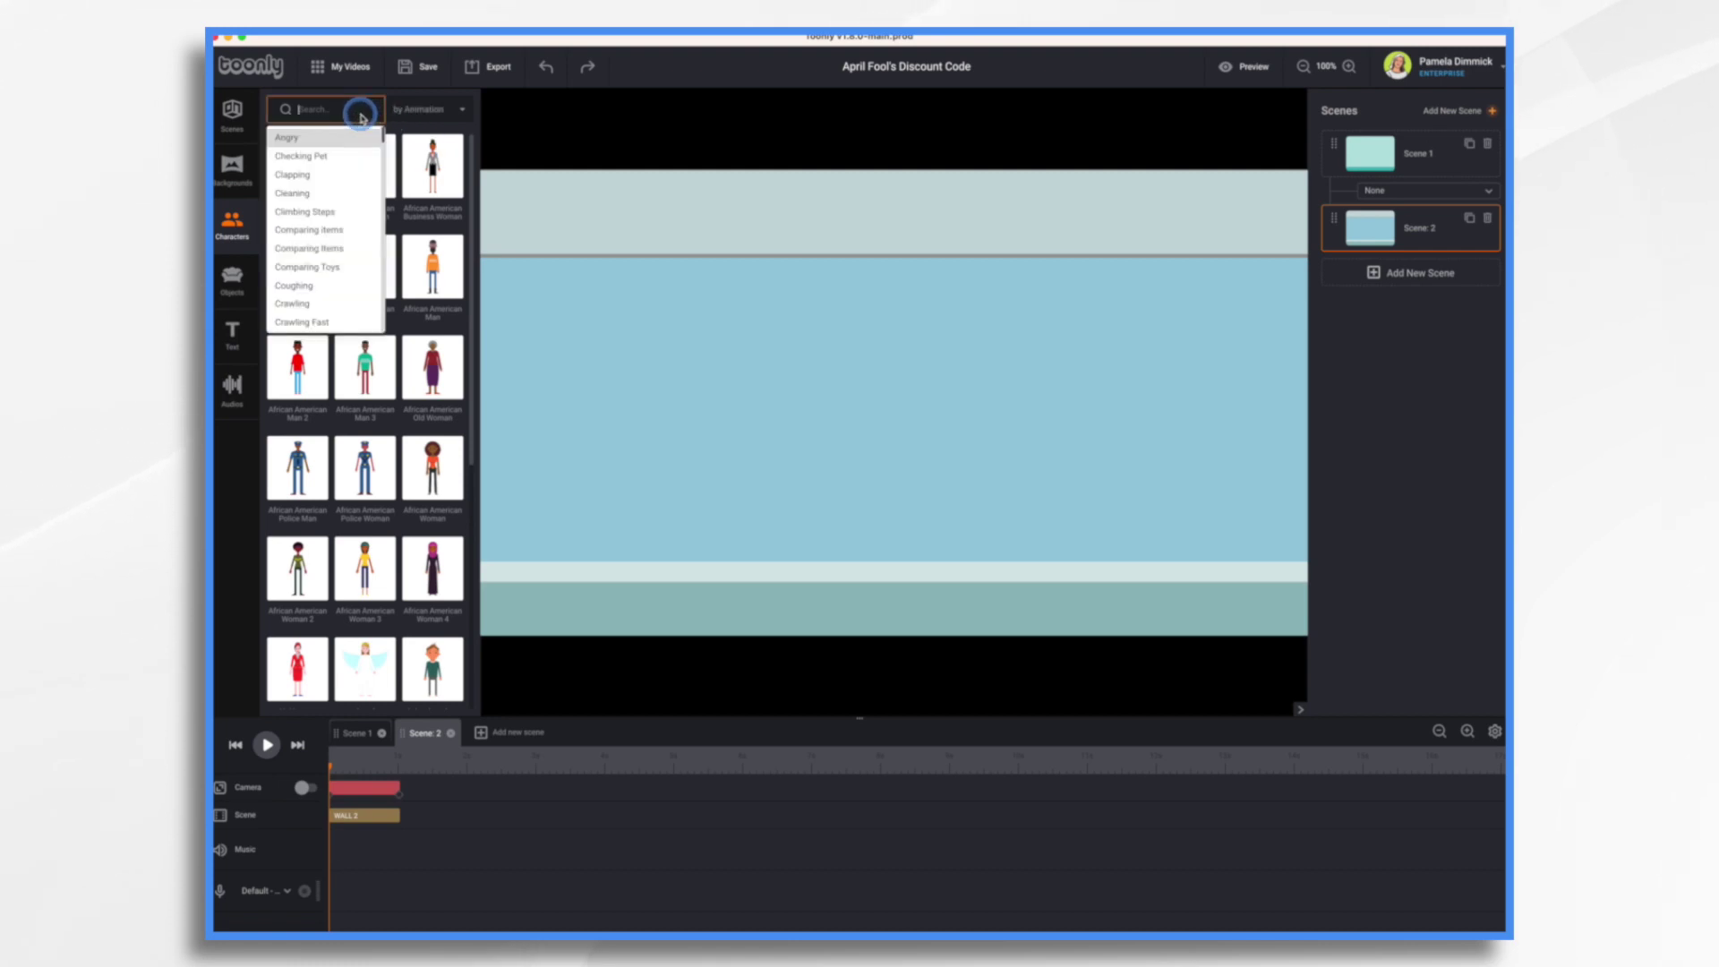
{"action": "type", "text": "pol"}
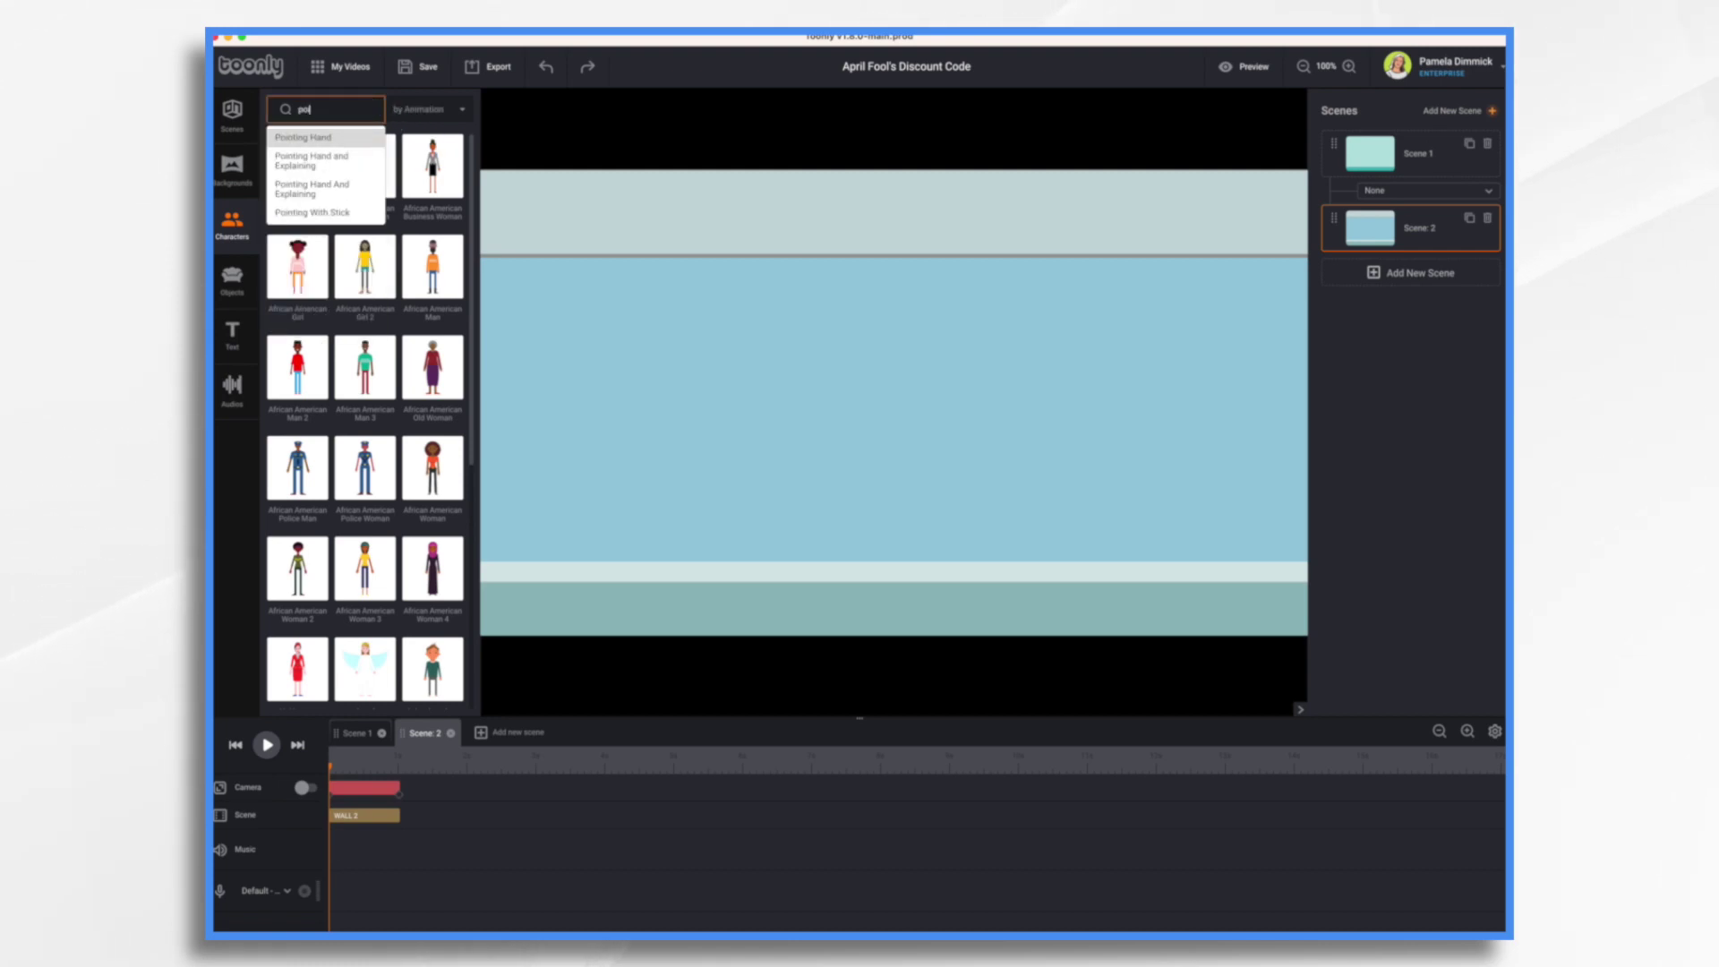
{"action": "type", "text": "nt"}
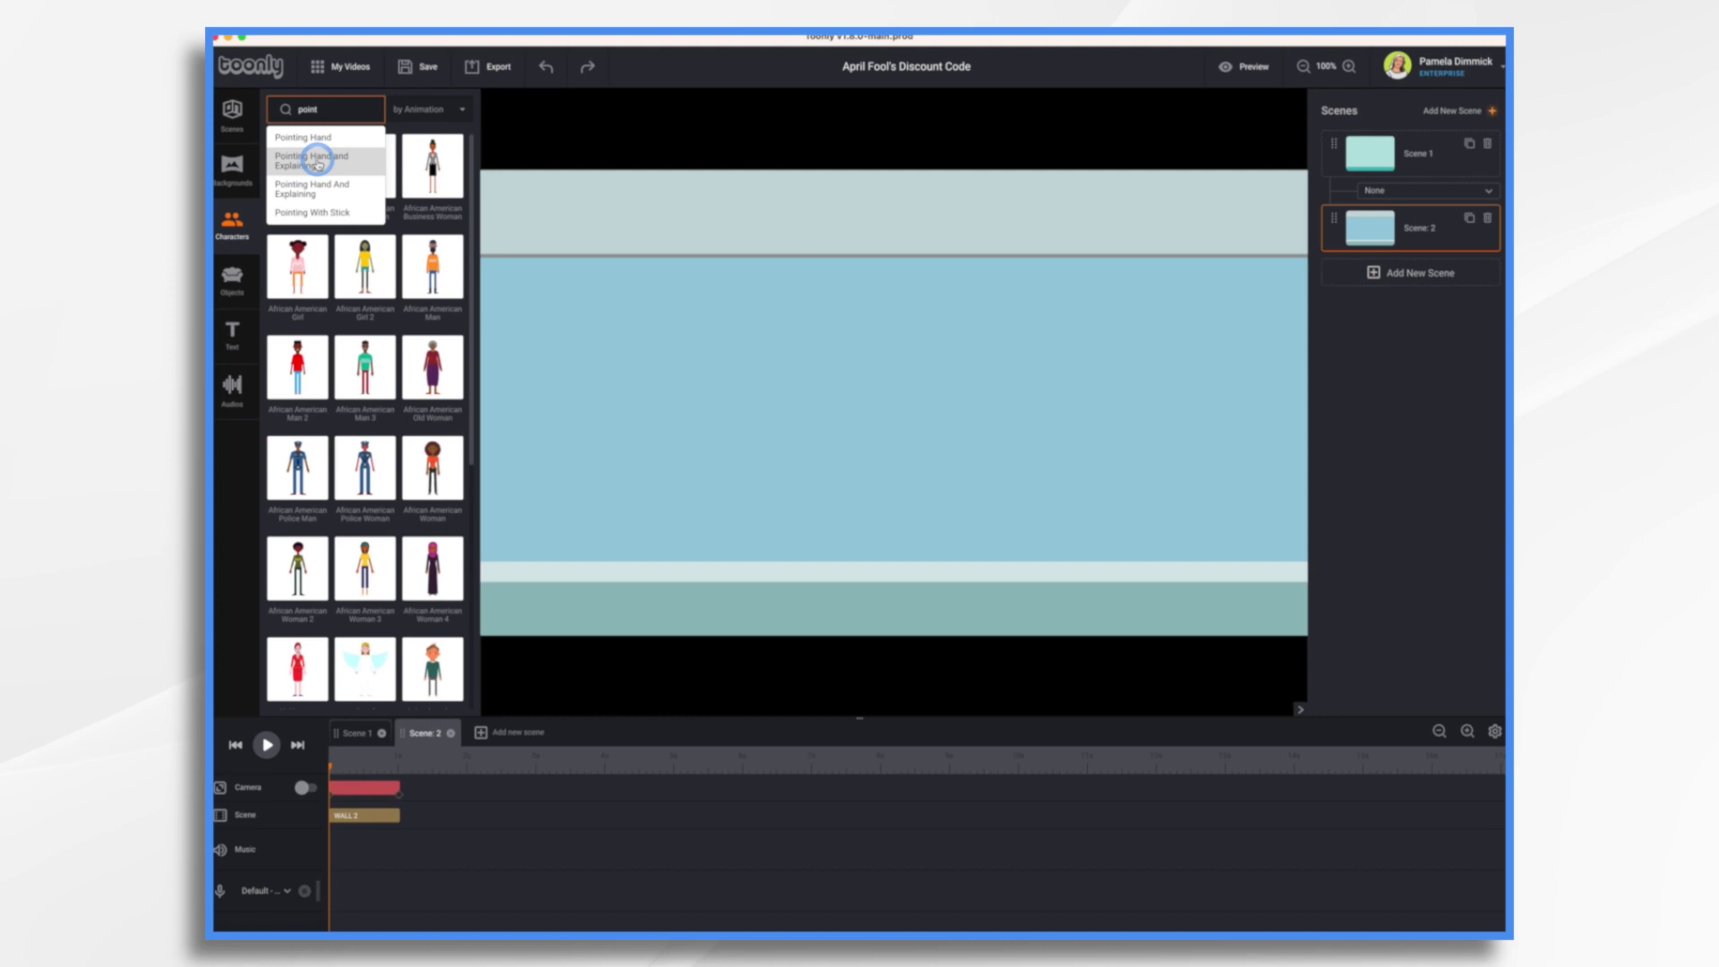
{"action": "left_click", "coordinate": [317, 161]}
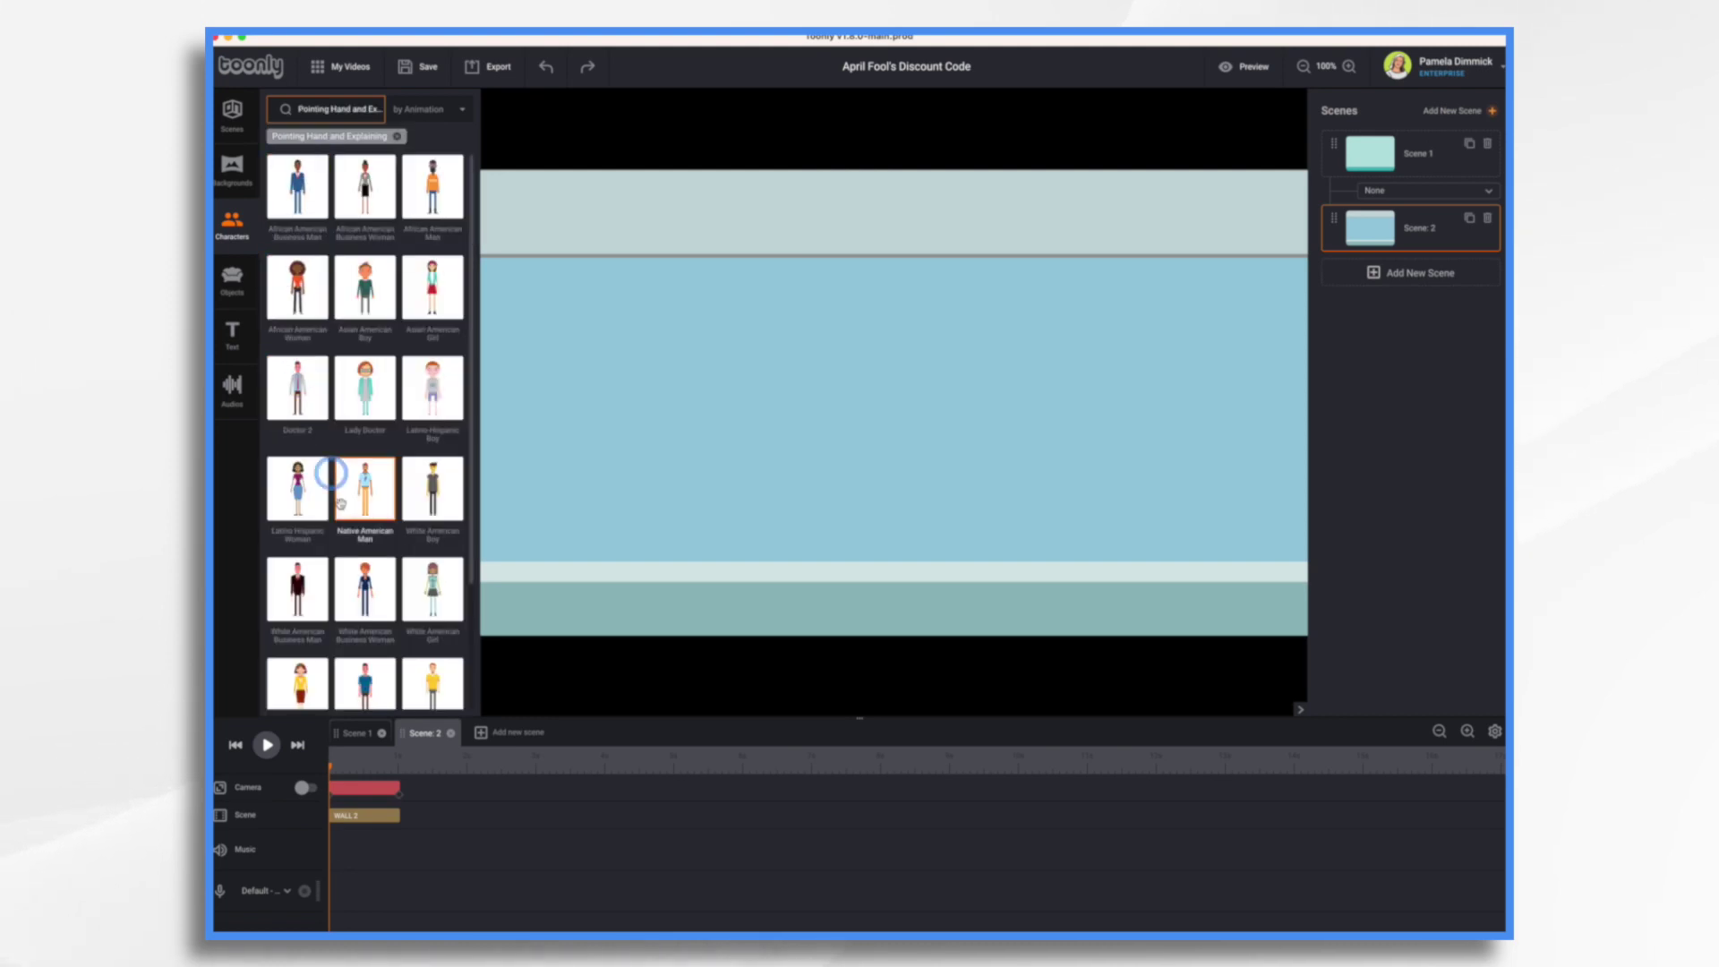
- Place the African American Woman on one side of the scene and extend the character and wall clips to about 9 seconds
{"action": "scroll", "coordinate": [391, 477], "scroll_direction": "down", "scroll_amount": 3}
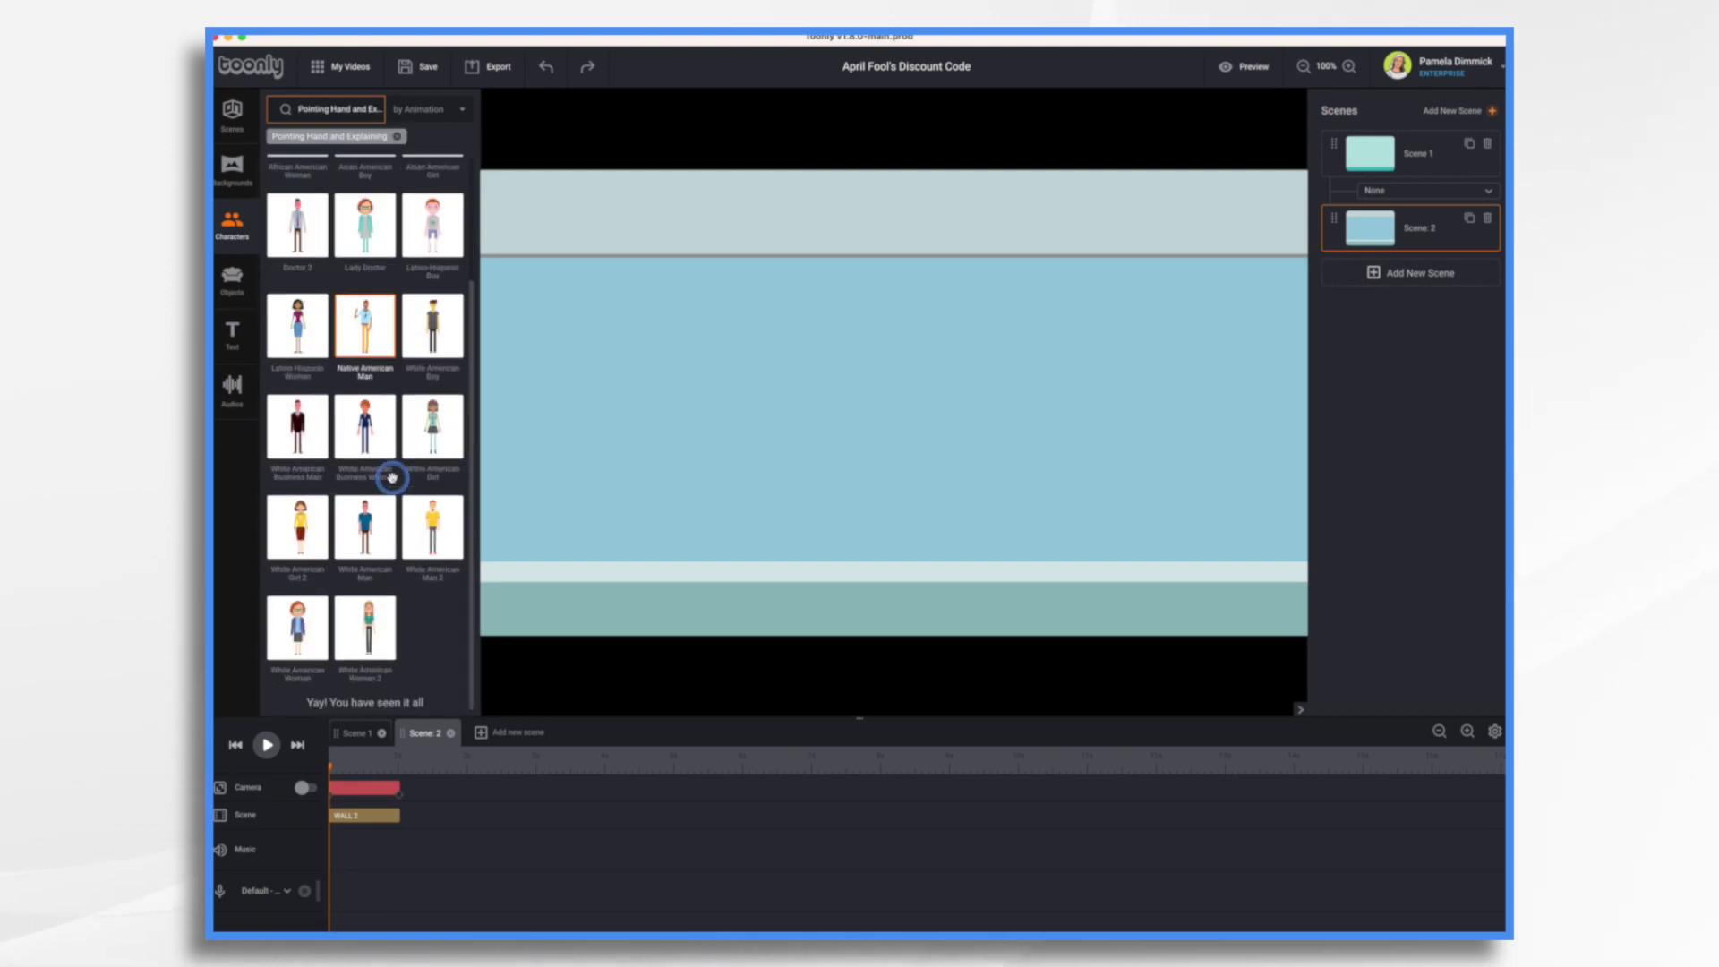
{"action": "scroll", "coordinate": [391, 477], "scroll_direction": "up", "scroll_amount": 3}
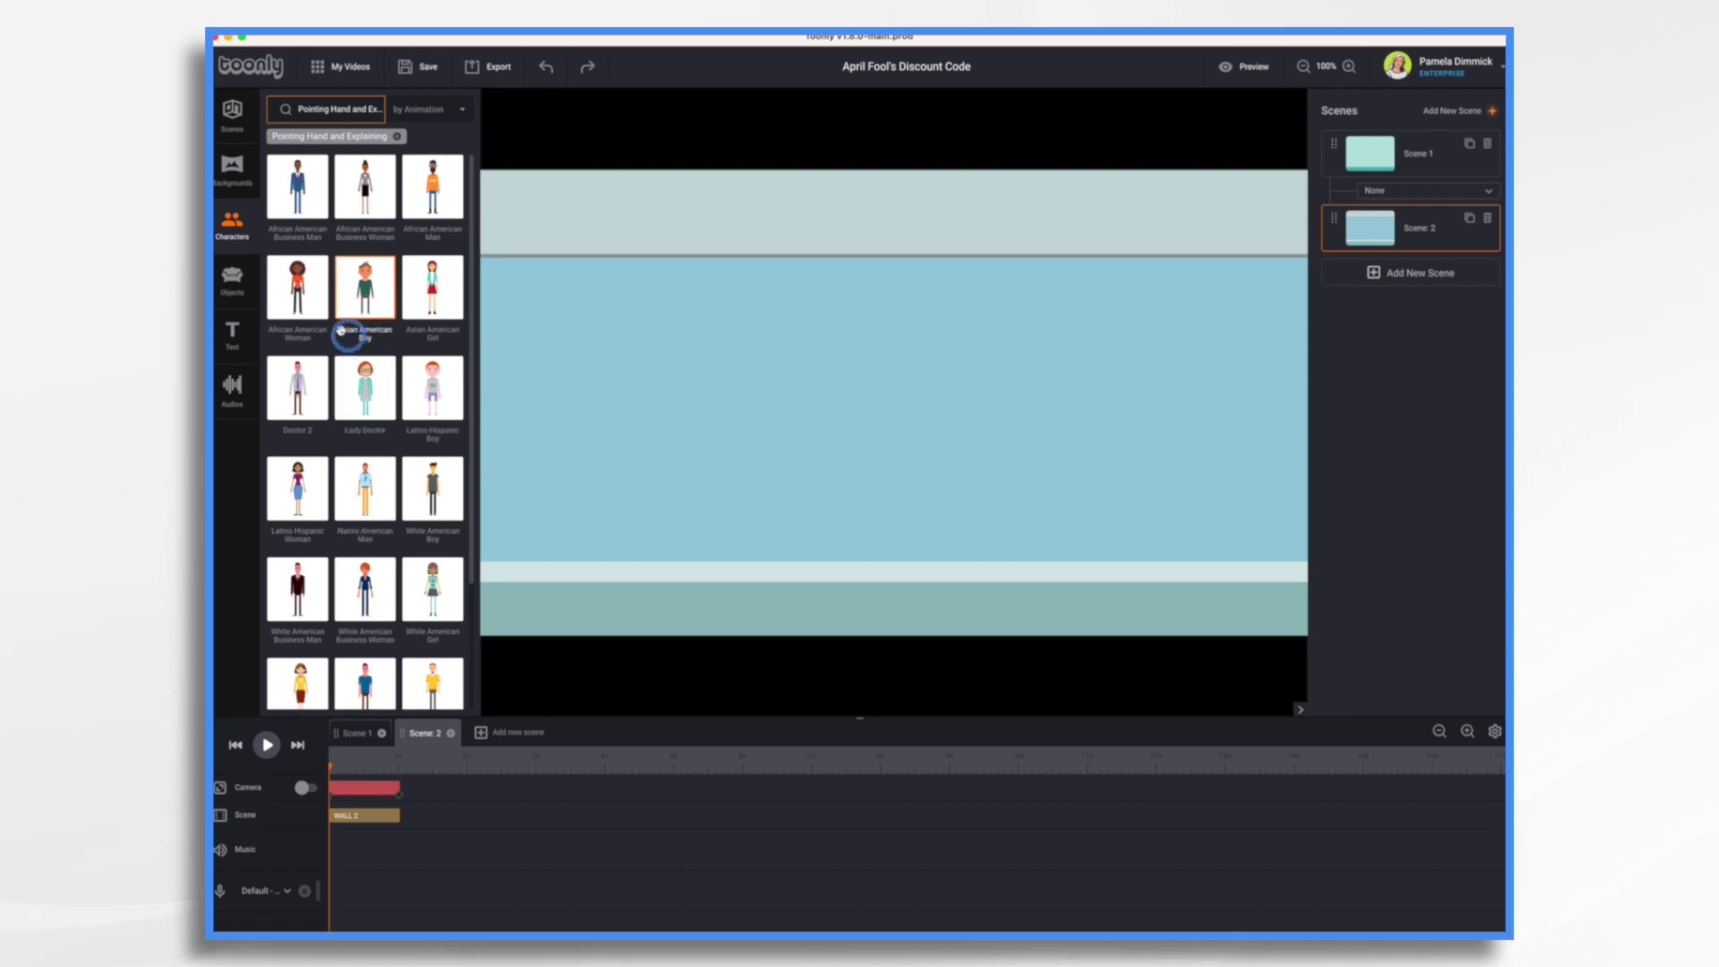
{"action": "left_click_drag", "start_coordinate": [298, 286], "coordinate": [710, 203]}
{"action": "left_click_drag", "start_coordinate": [466, 815], "coordinate": [954, 845]}
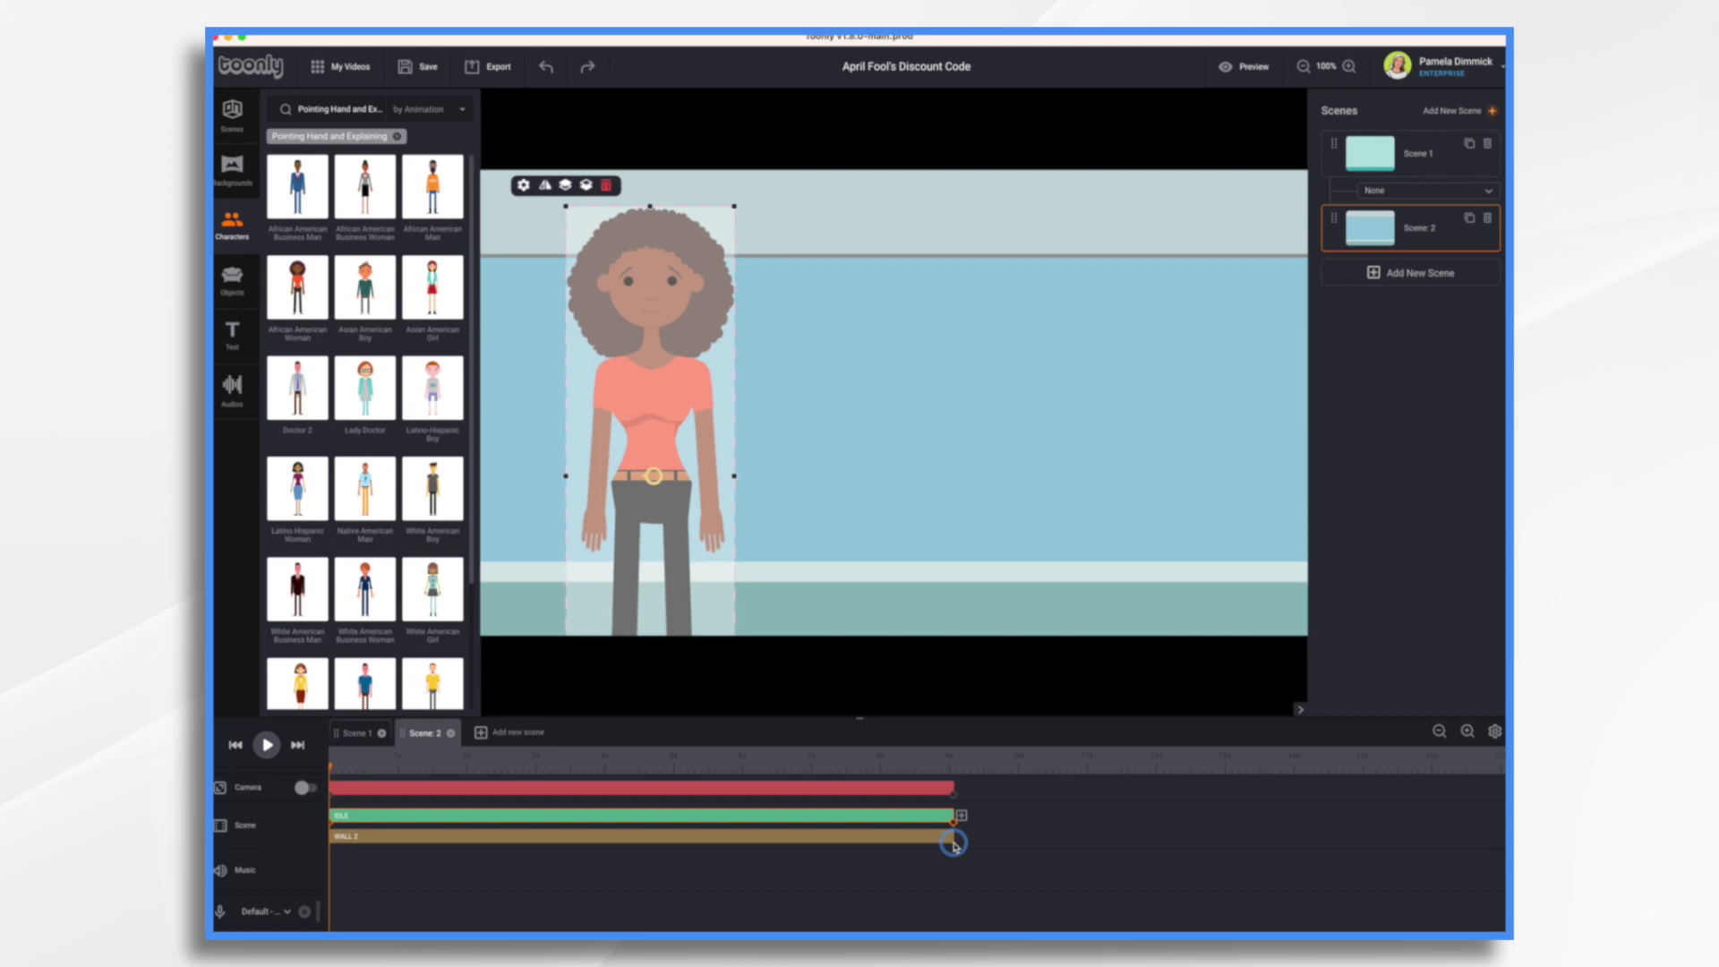
- Set the woman's animation type to Pointing hand and explaining and play part of the scene to preview it
{"action": "left_click", "coordinate": [524, 188]}
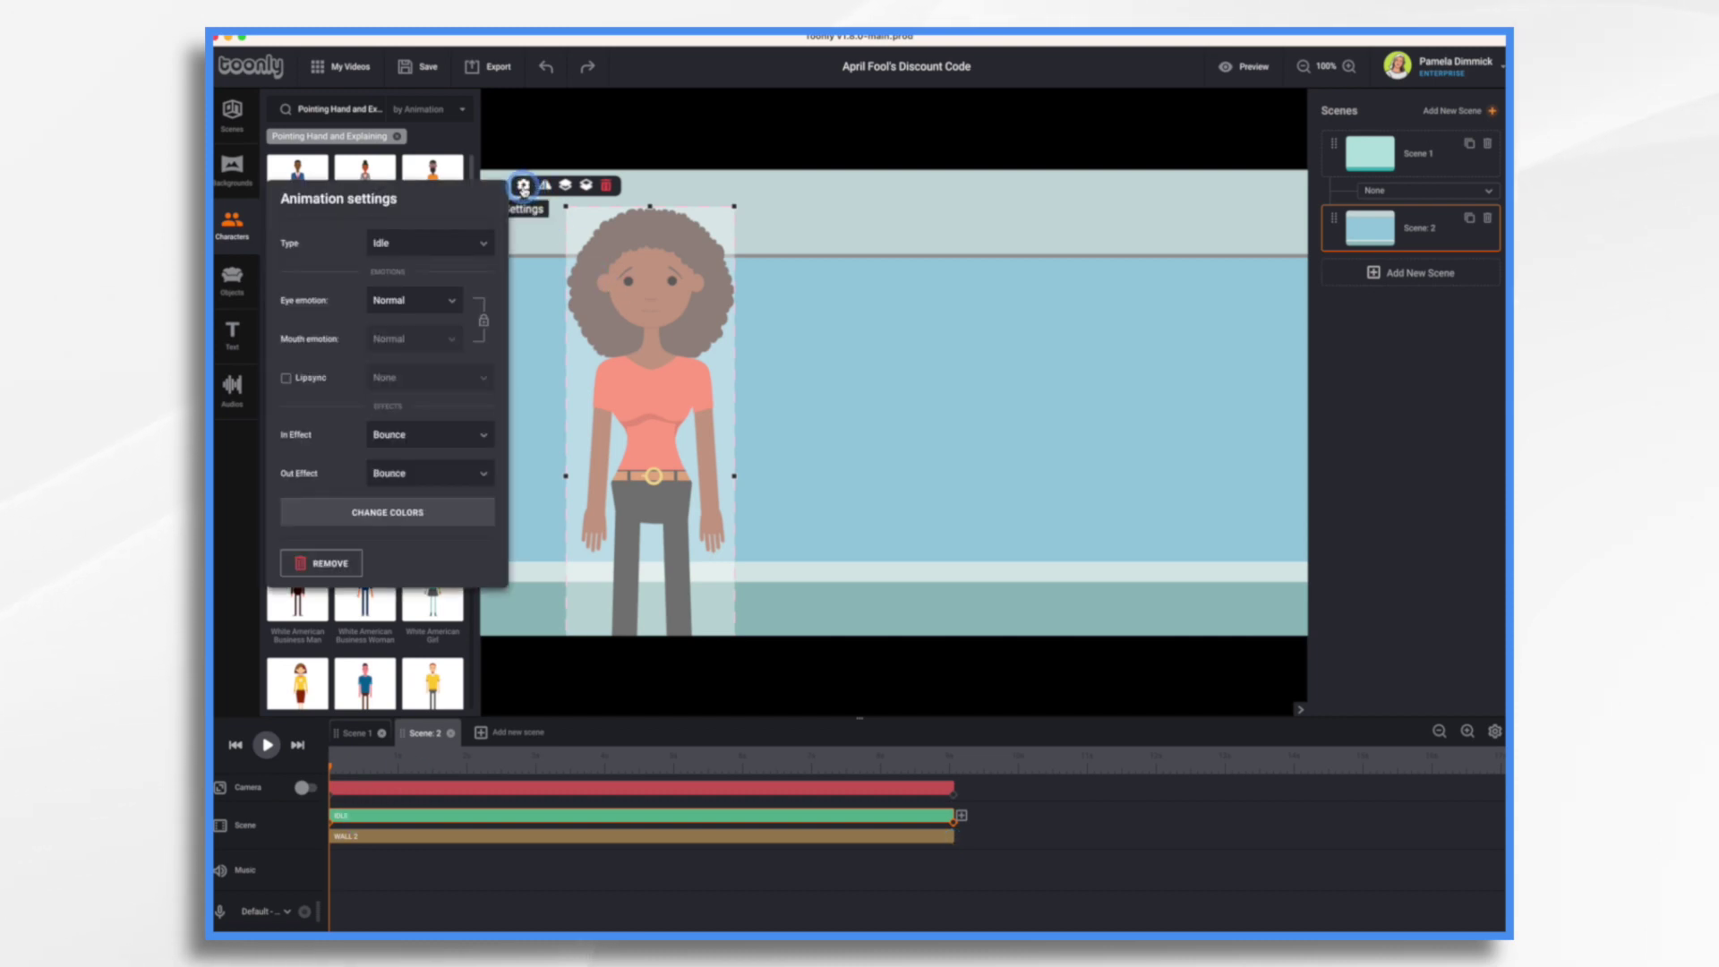
{"action": "left_click", "coordinate": [429, 251]}
{"action": "scroll", "coordinate": [408, 349], "scroll_direction": "down", "scroll_amount": 5}
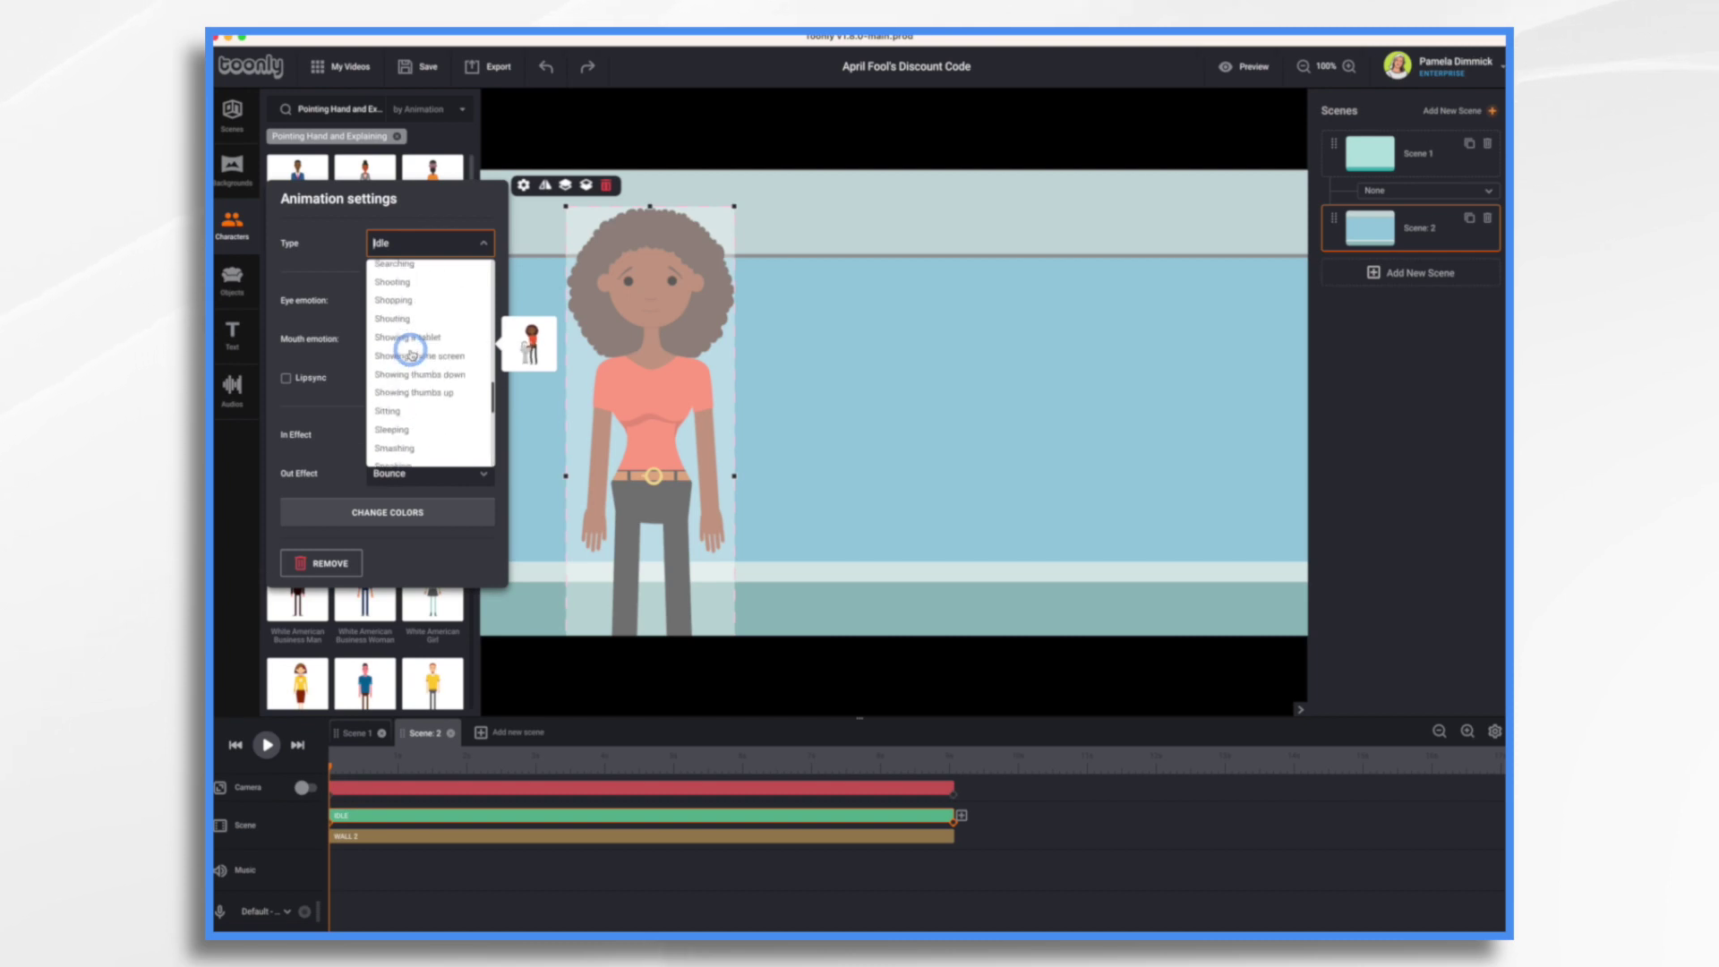
{"action": "scroll", "coordinate": [414, 349], "scroll_direction": "up", "scroll_amount": 1}
{"action": "left_click", "coordinate": [419, 333]}
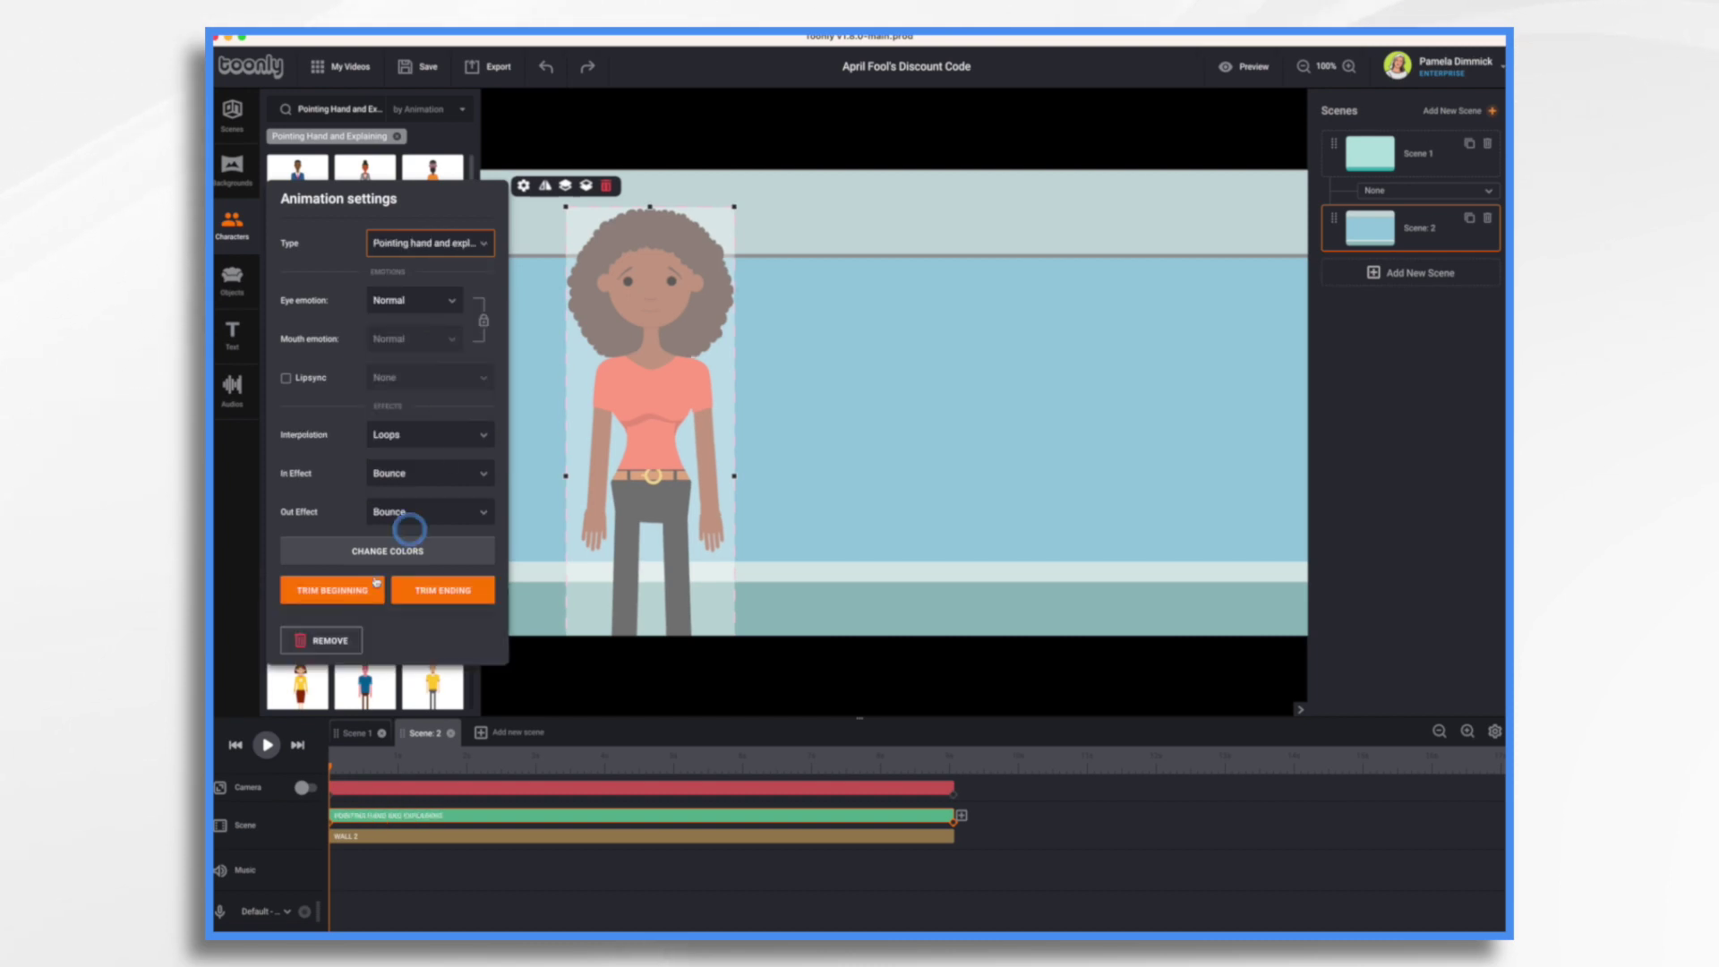
{"action": "left_click", "coordinate": [267, 745]}
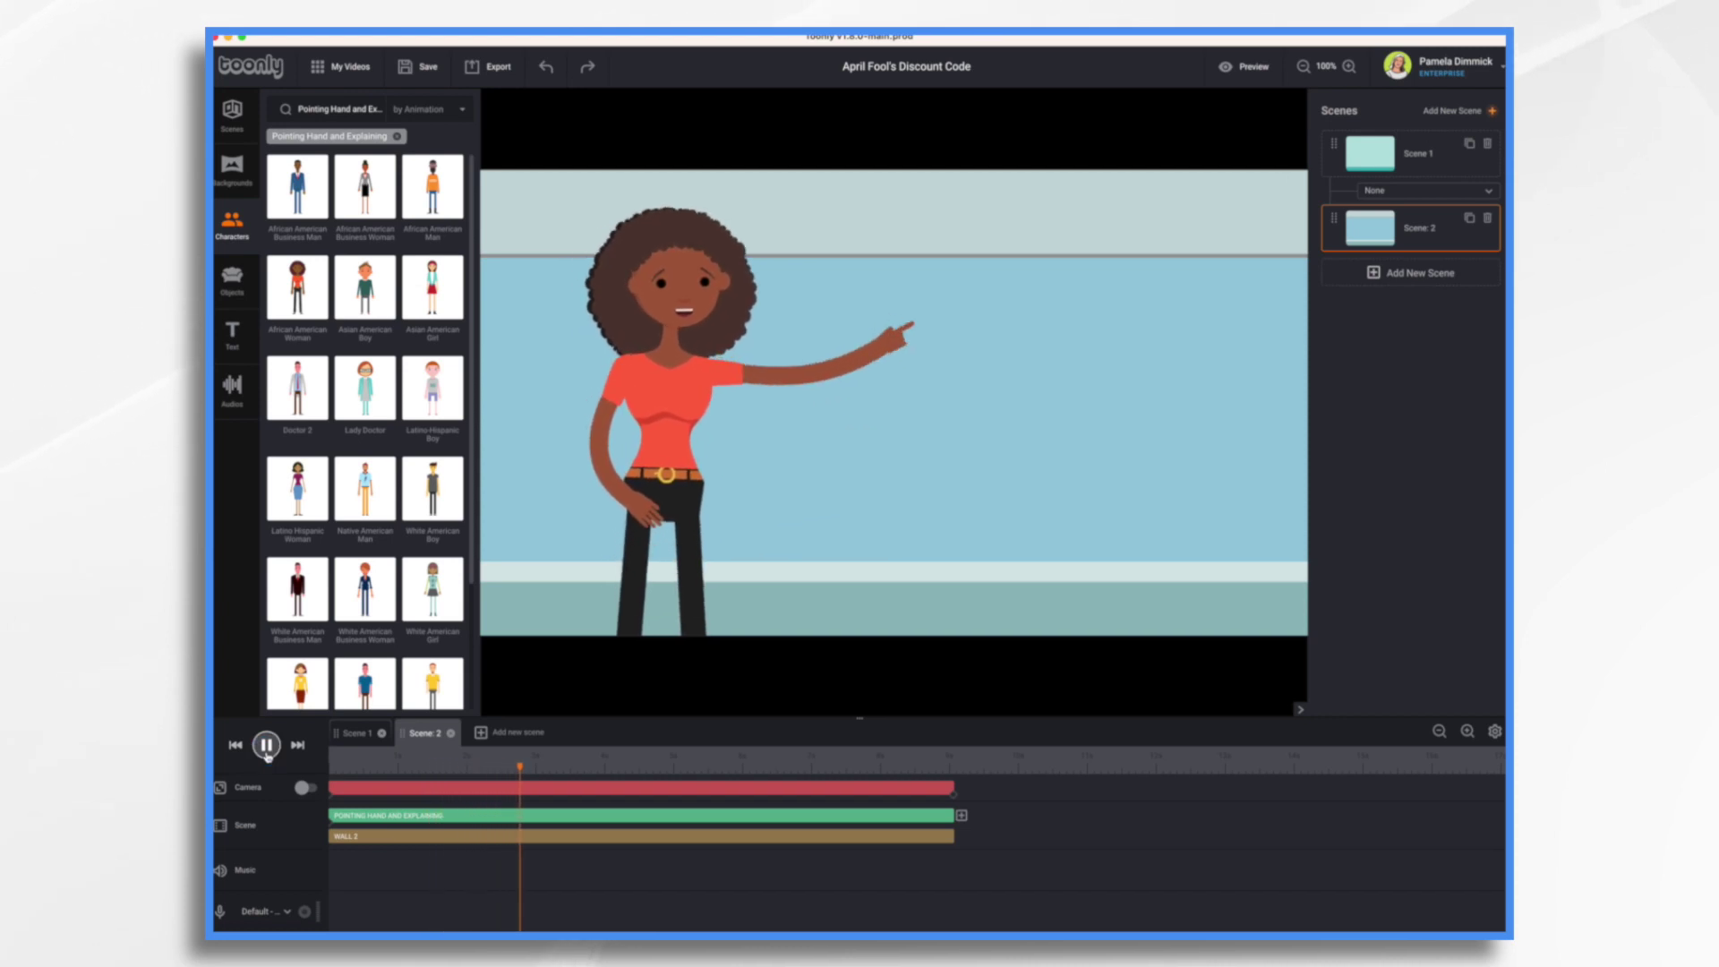
{"action": "left_click", "coordinate": [267, 745]}
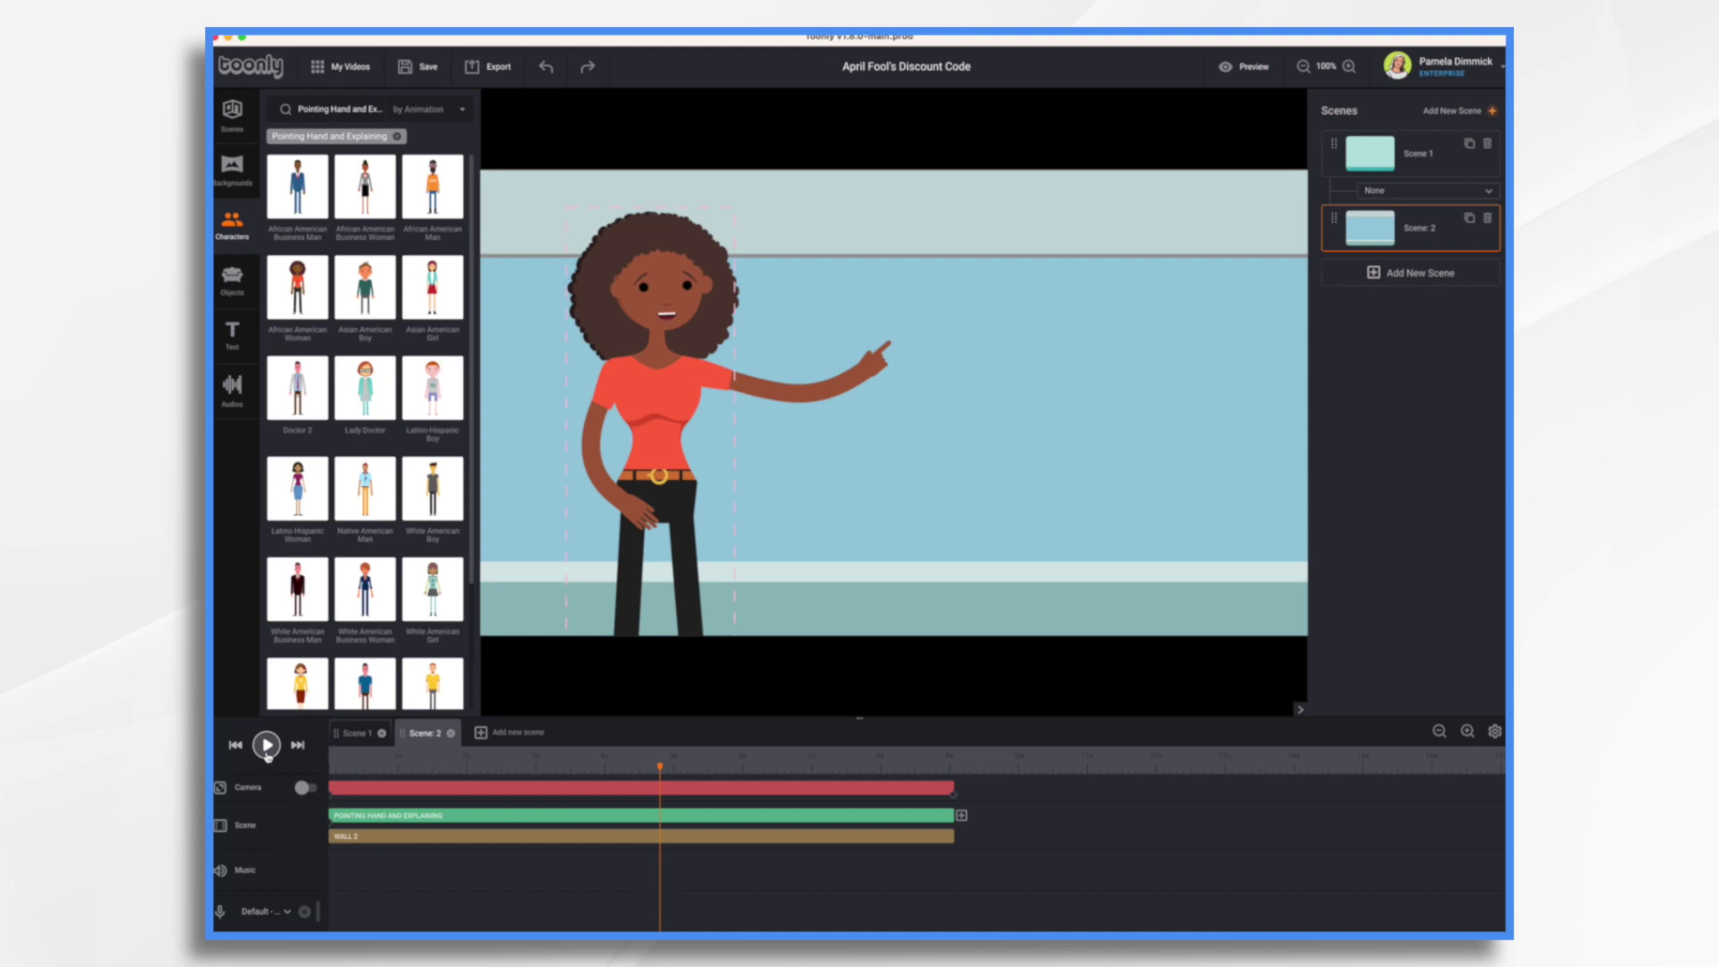
- Change the woman's out effect to Instant
{"action": "left_click", "coordinate": [789, 818]}
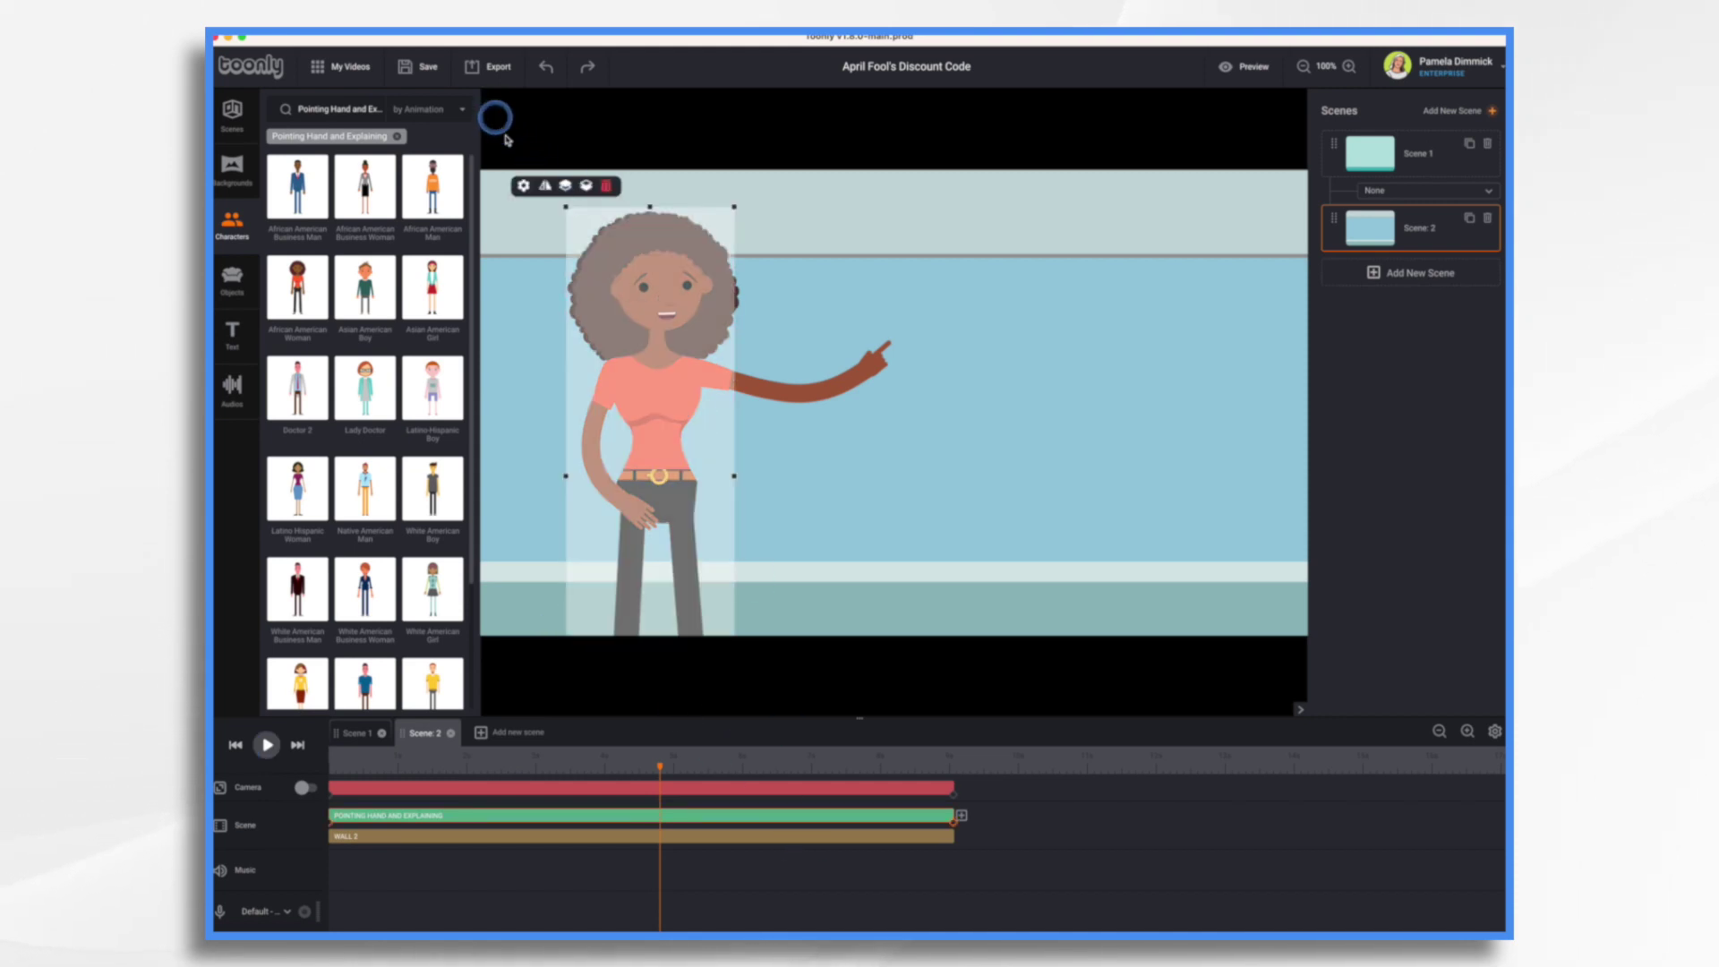
{"action": "left_click", "coordinate": [523, 186]}
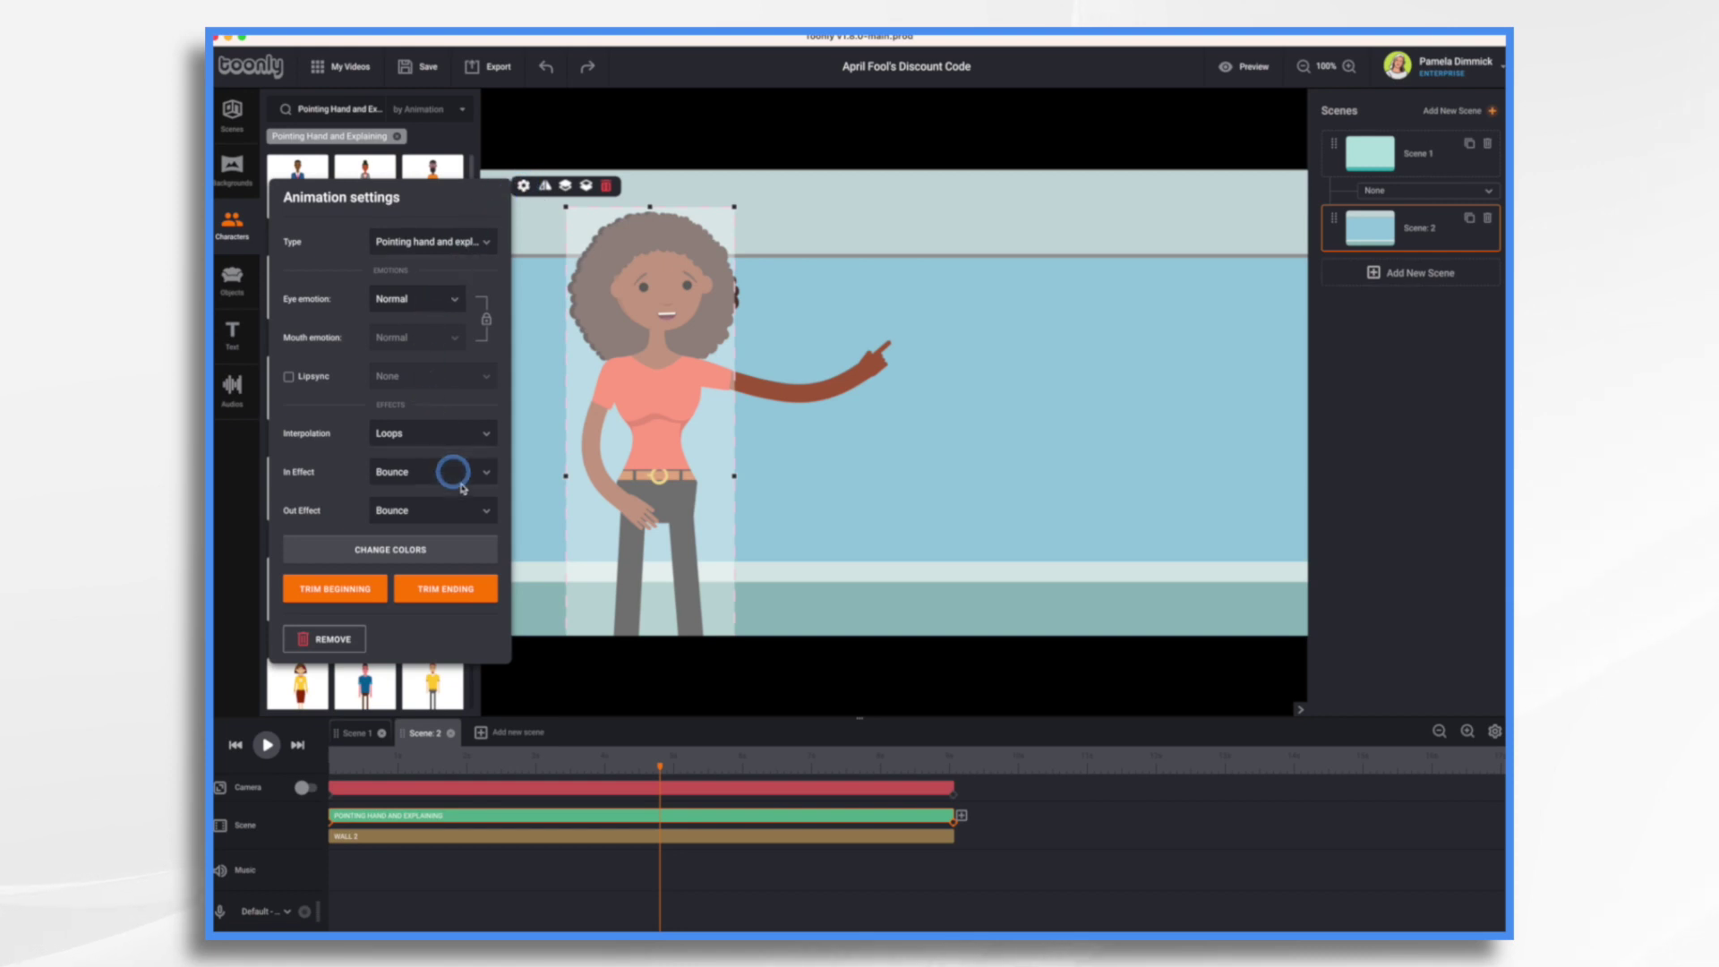
{"action": "left_click", "coordinate": [448, 514]}
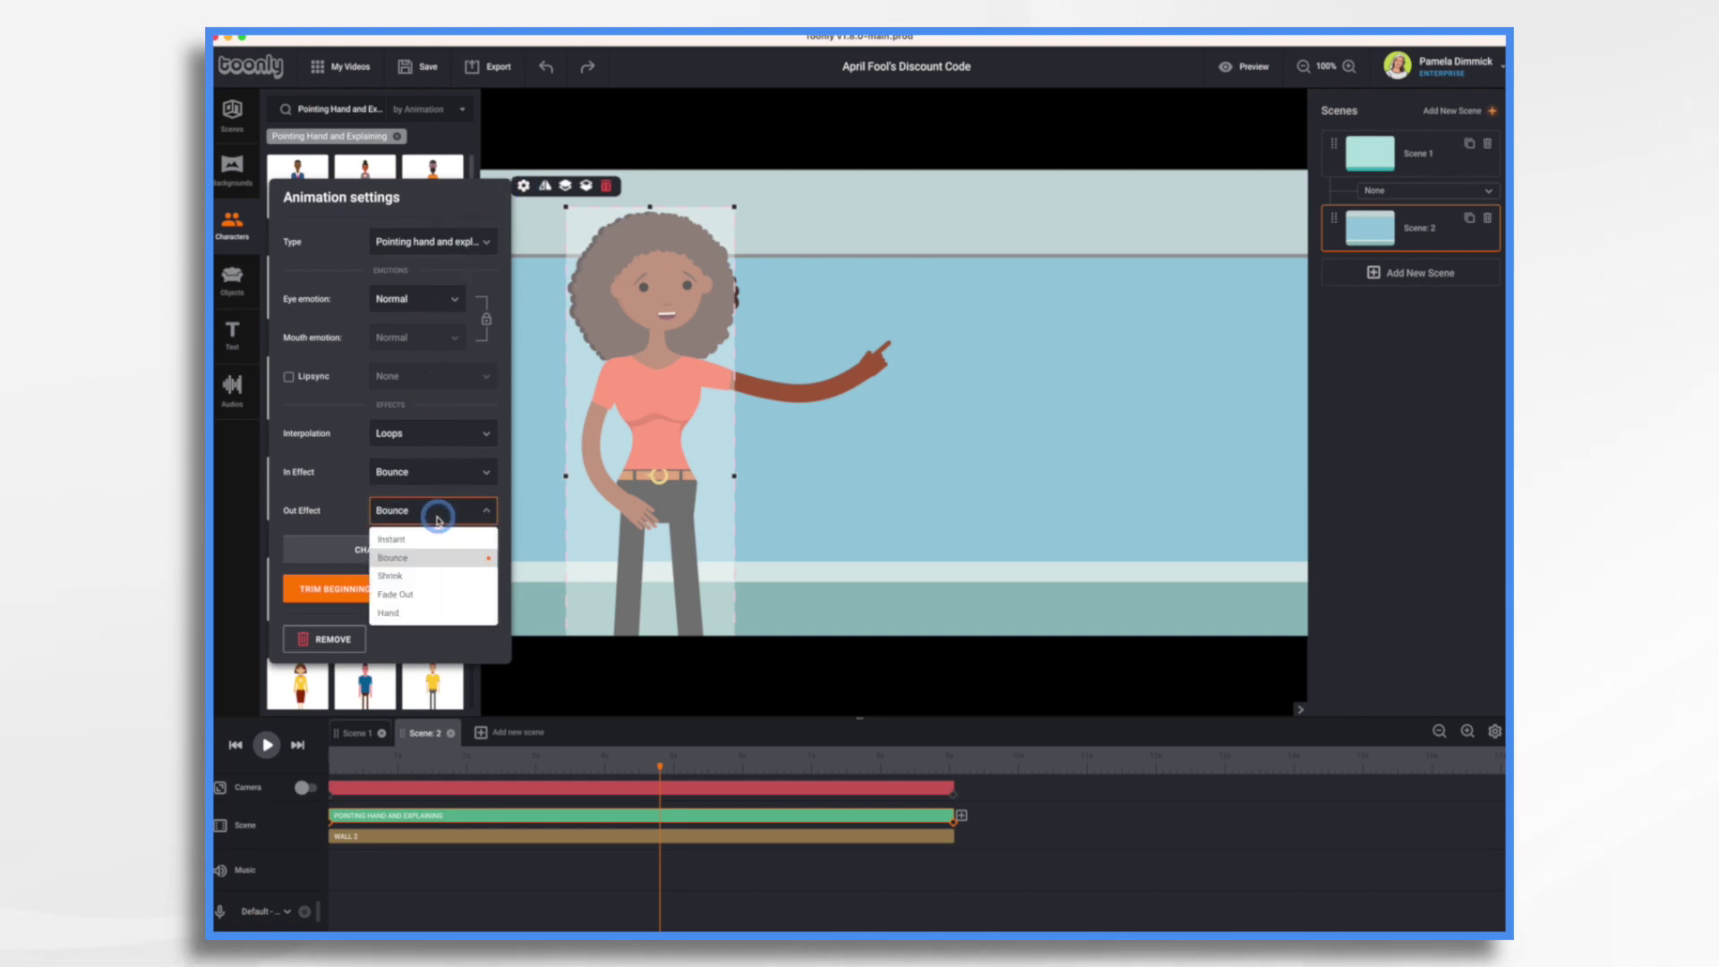
{"action": "left_click", "coordinate": [411, 541]}
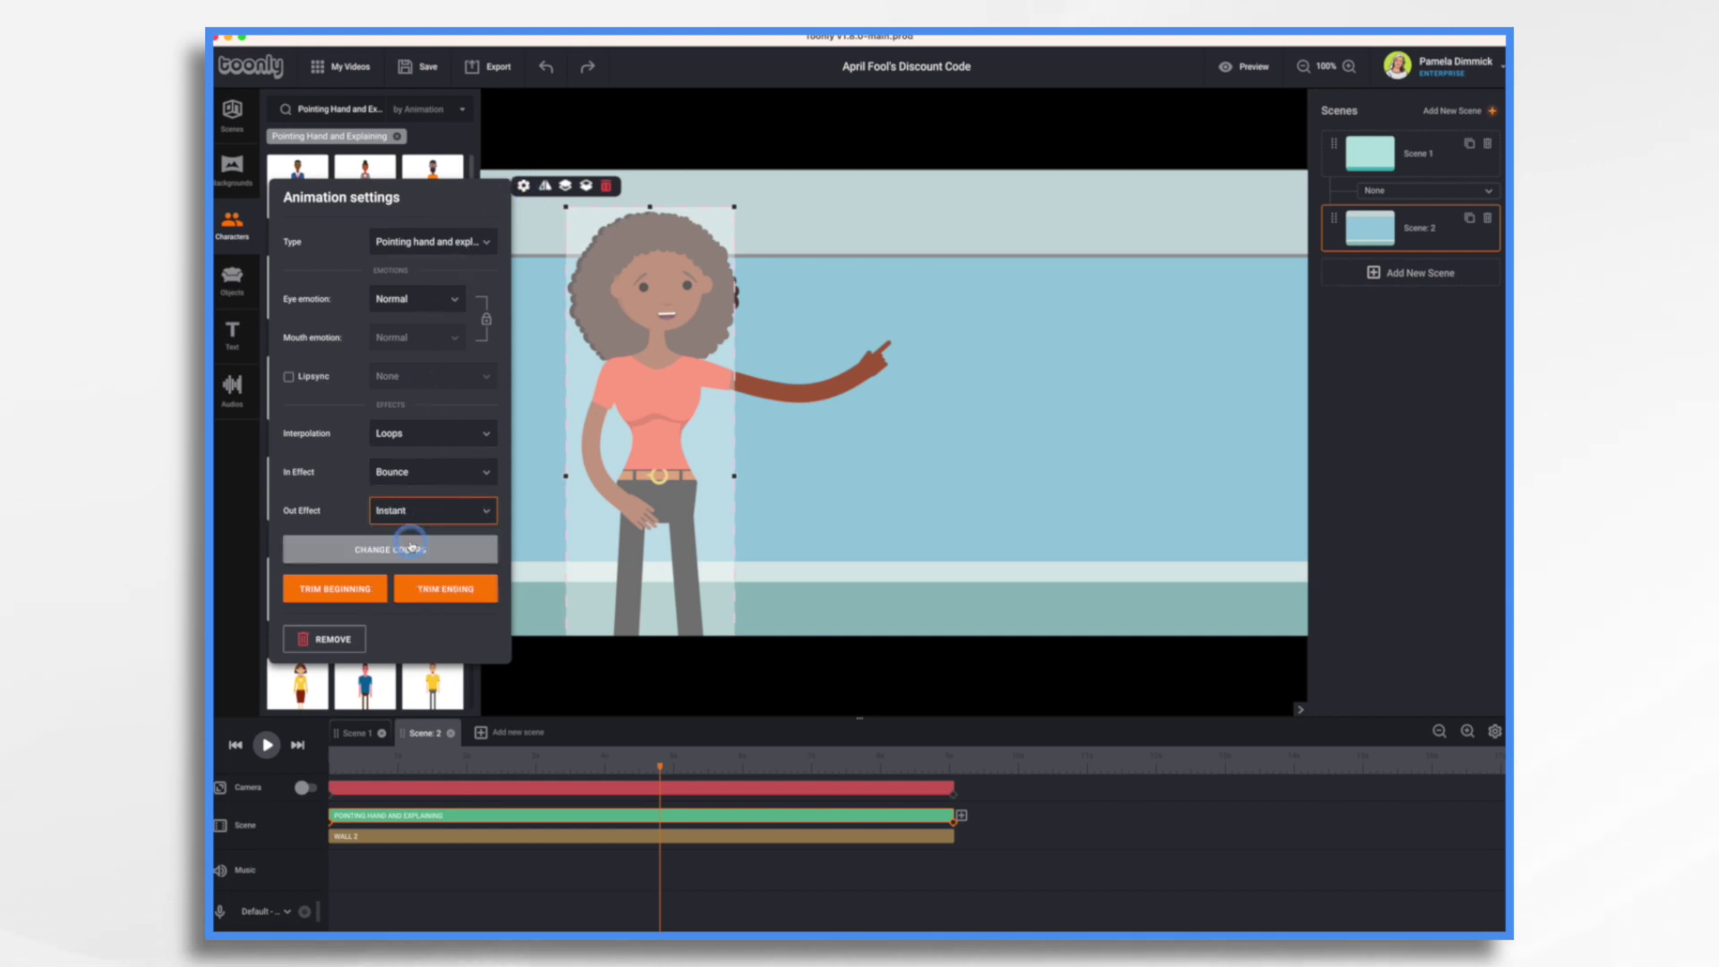
{"action": "left_click", "coordinate": [1062, 843]}
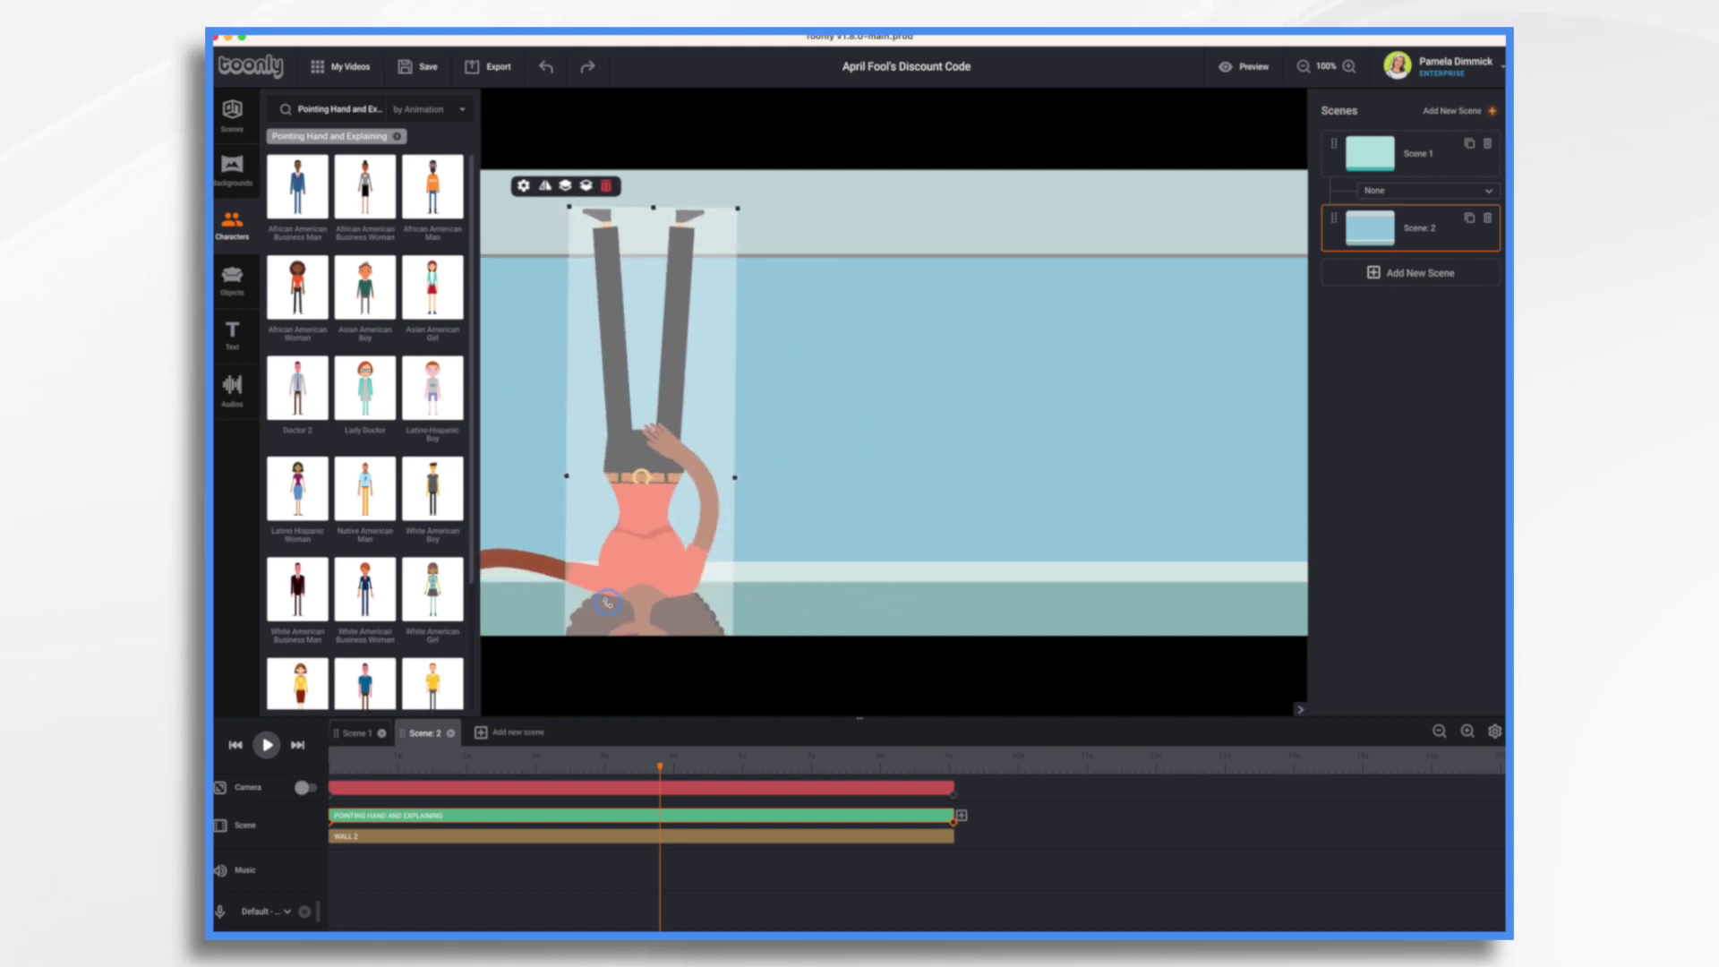
- Move the upside-down woman to hang from the scene's upper edge on the opposite side, and preview the scene from its start
{"action": "left_click_drag", "start_coordinate": [639, 503], "coordinate": [1173, 316]}
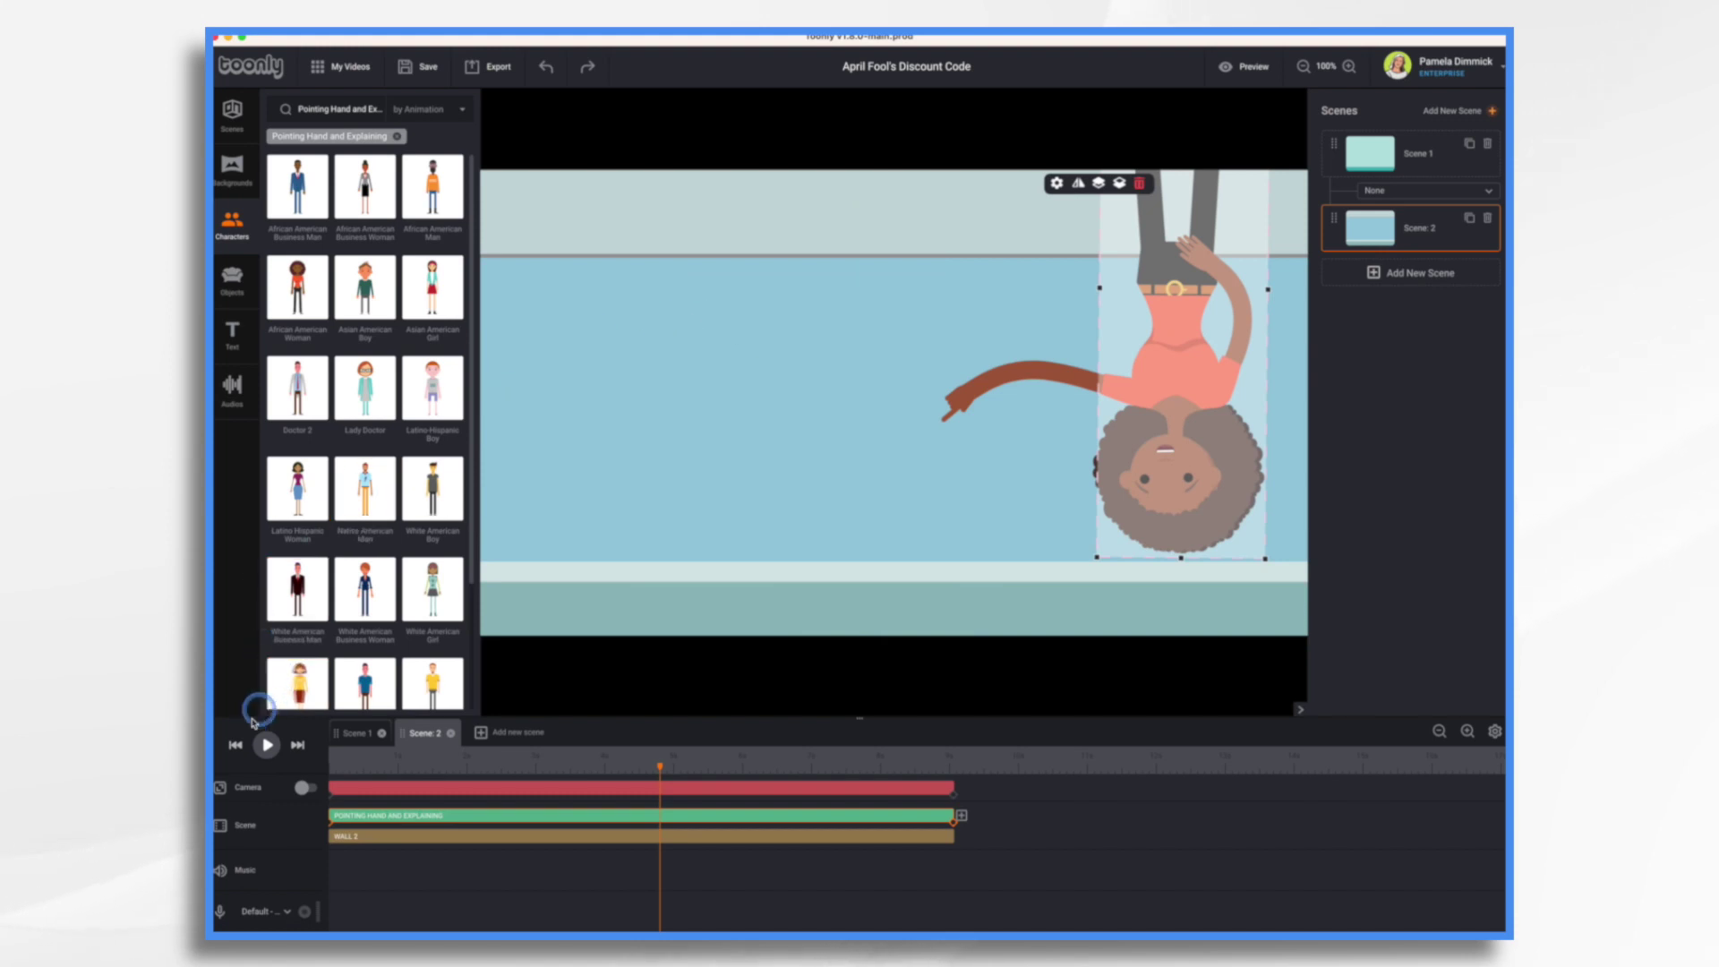
{"action": "left_click", "coordinate": [235, 745]}
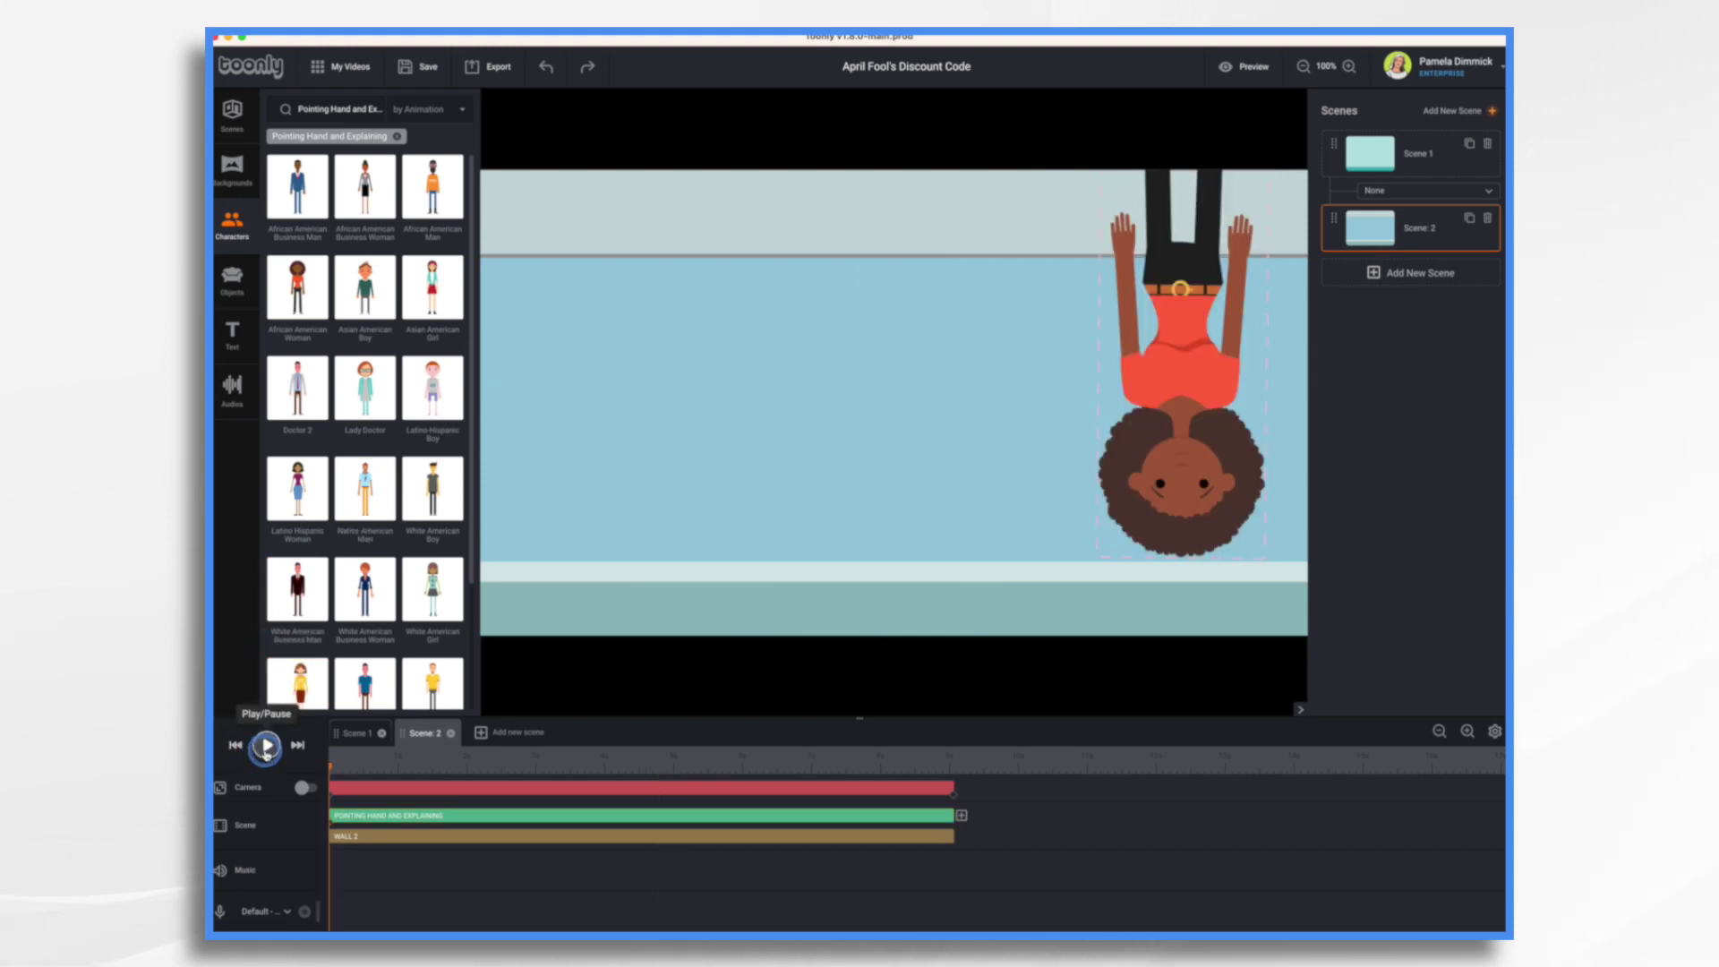
{"action": "left_click", "coordinate": [267, 745]}
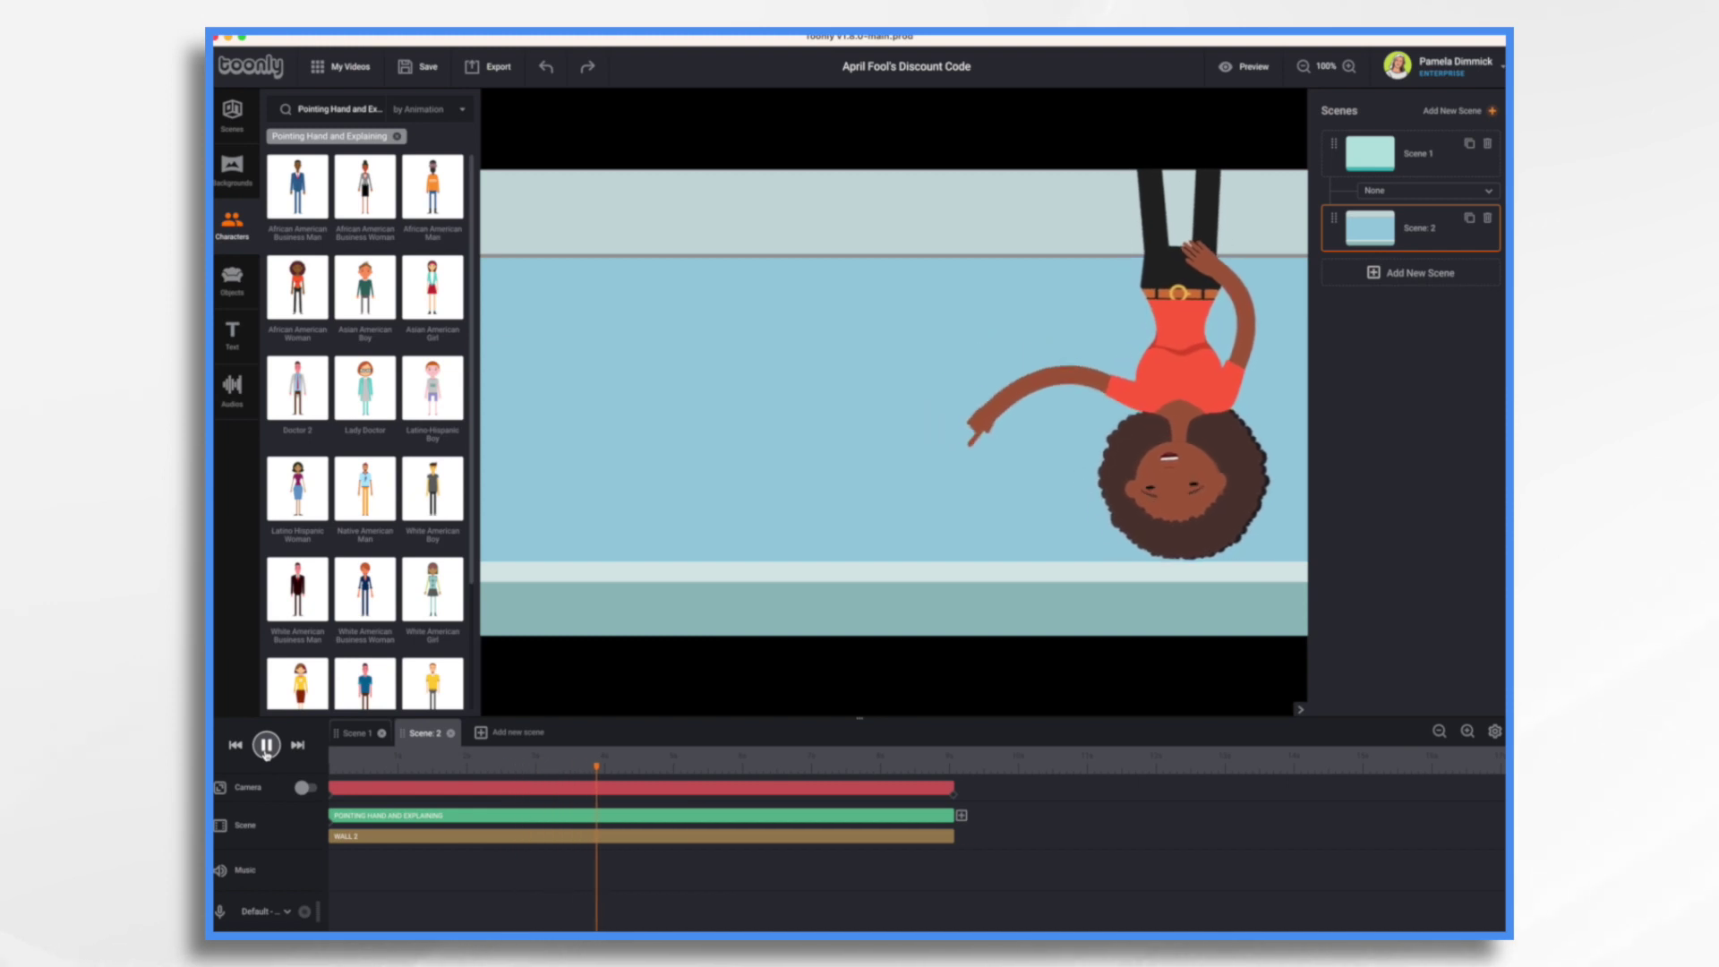
{"action": "left_click", "coordinate": [266, 752]}
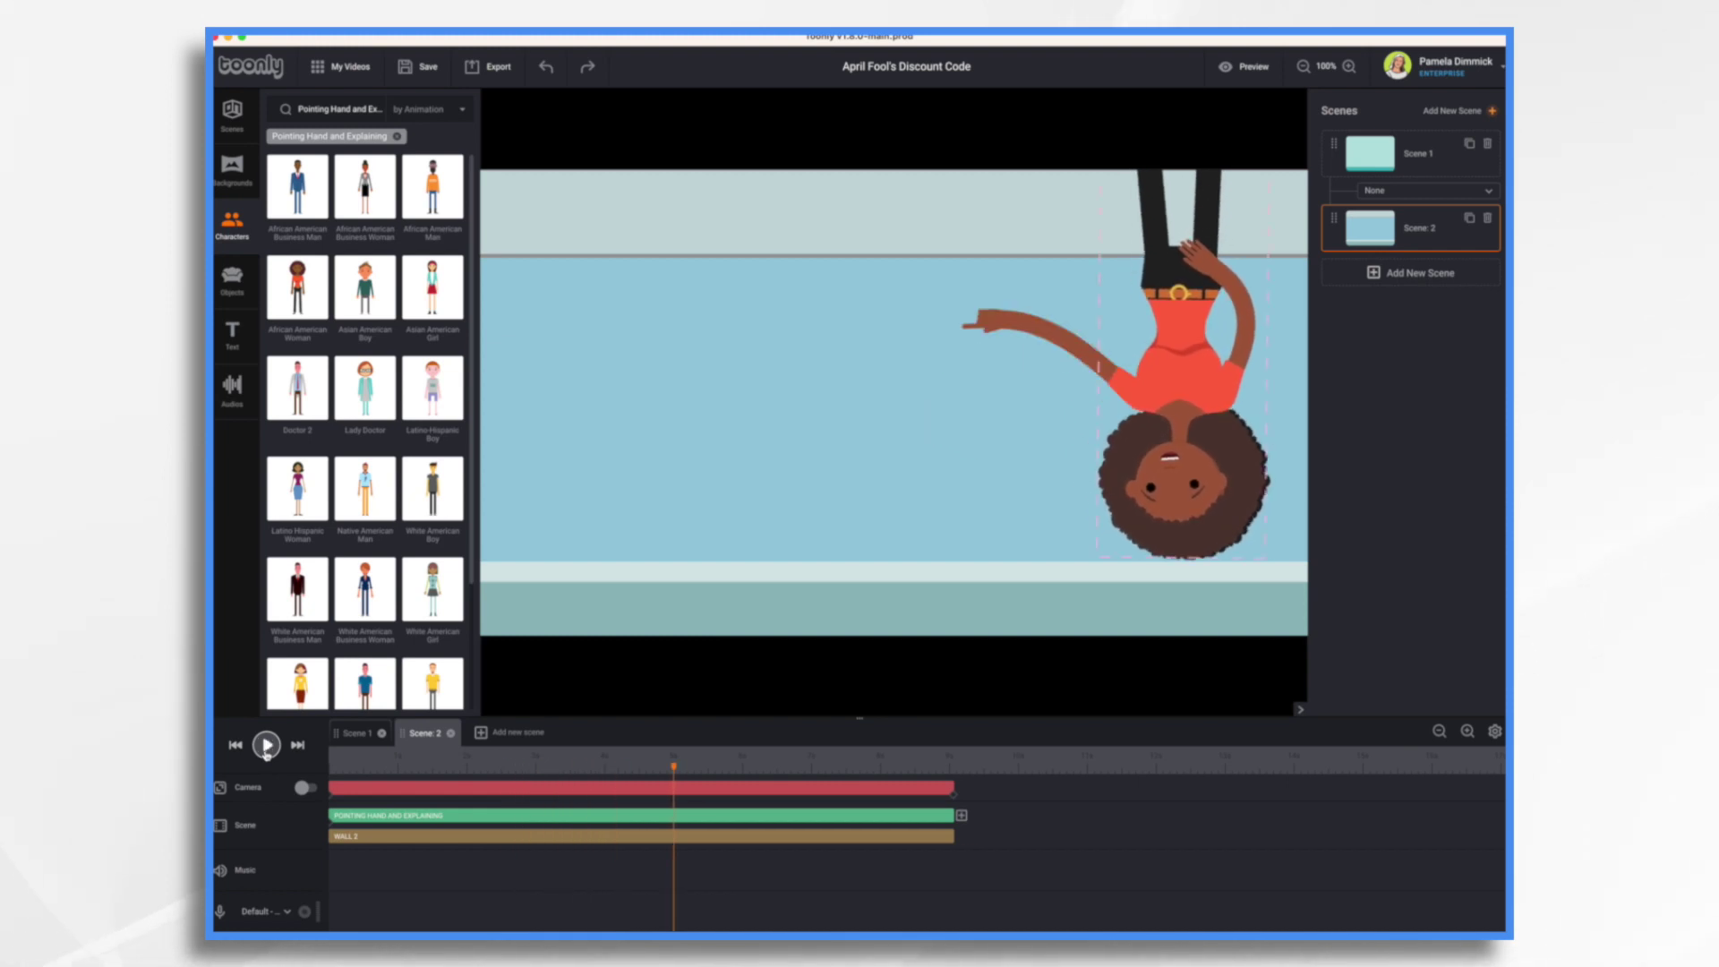
- Switch to Pyks and create a custom image 1920 wide by 1080 high
{"action": "left_click", "coordinate": [1209, 27]}
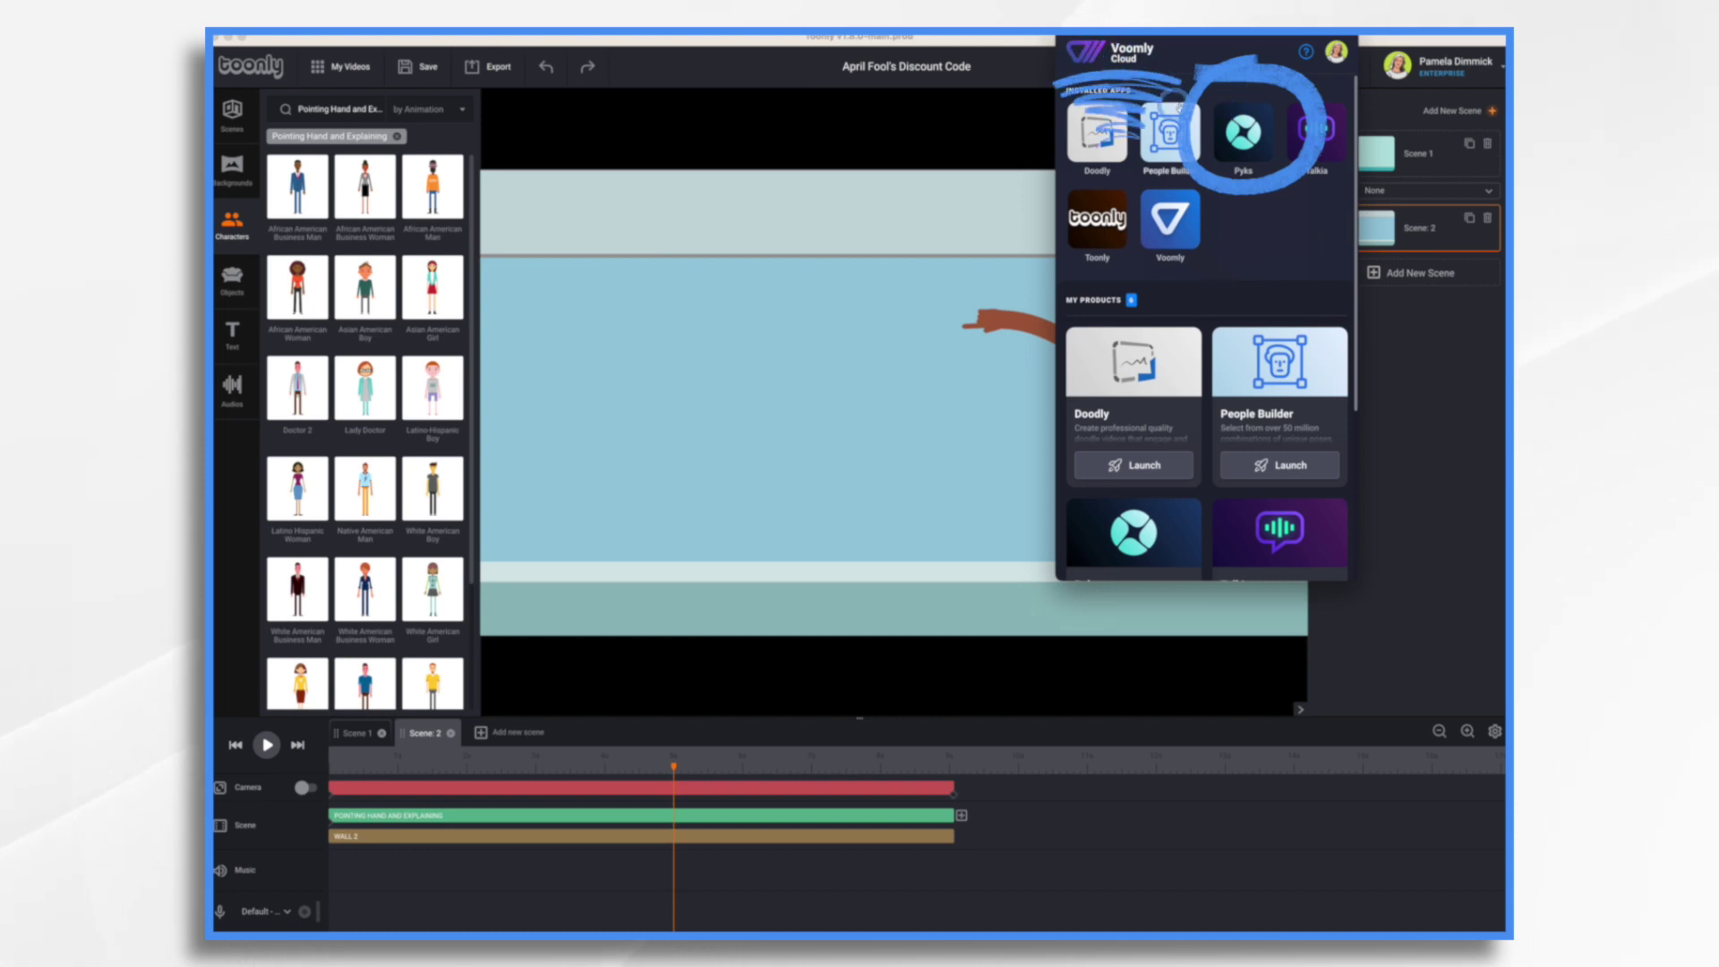
{"action": "left_click", "coordinate": [1243, 134]}
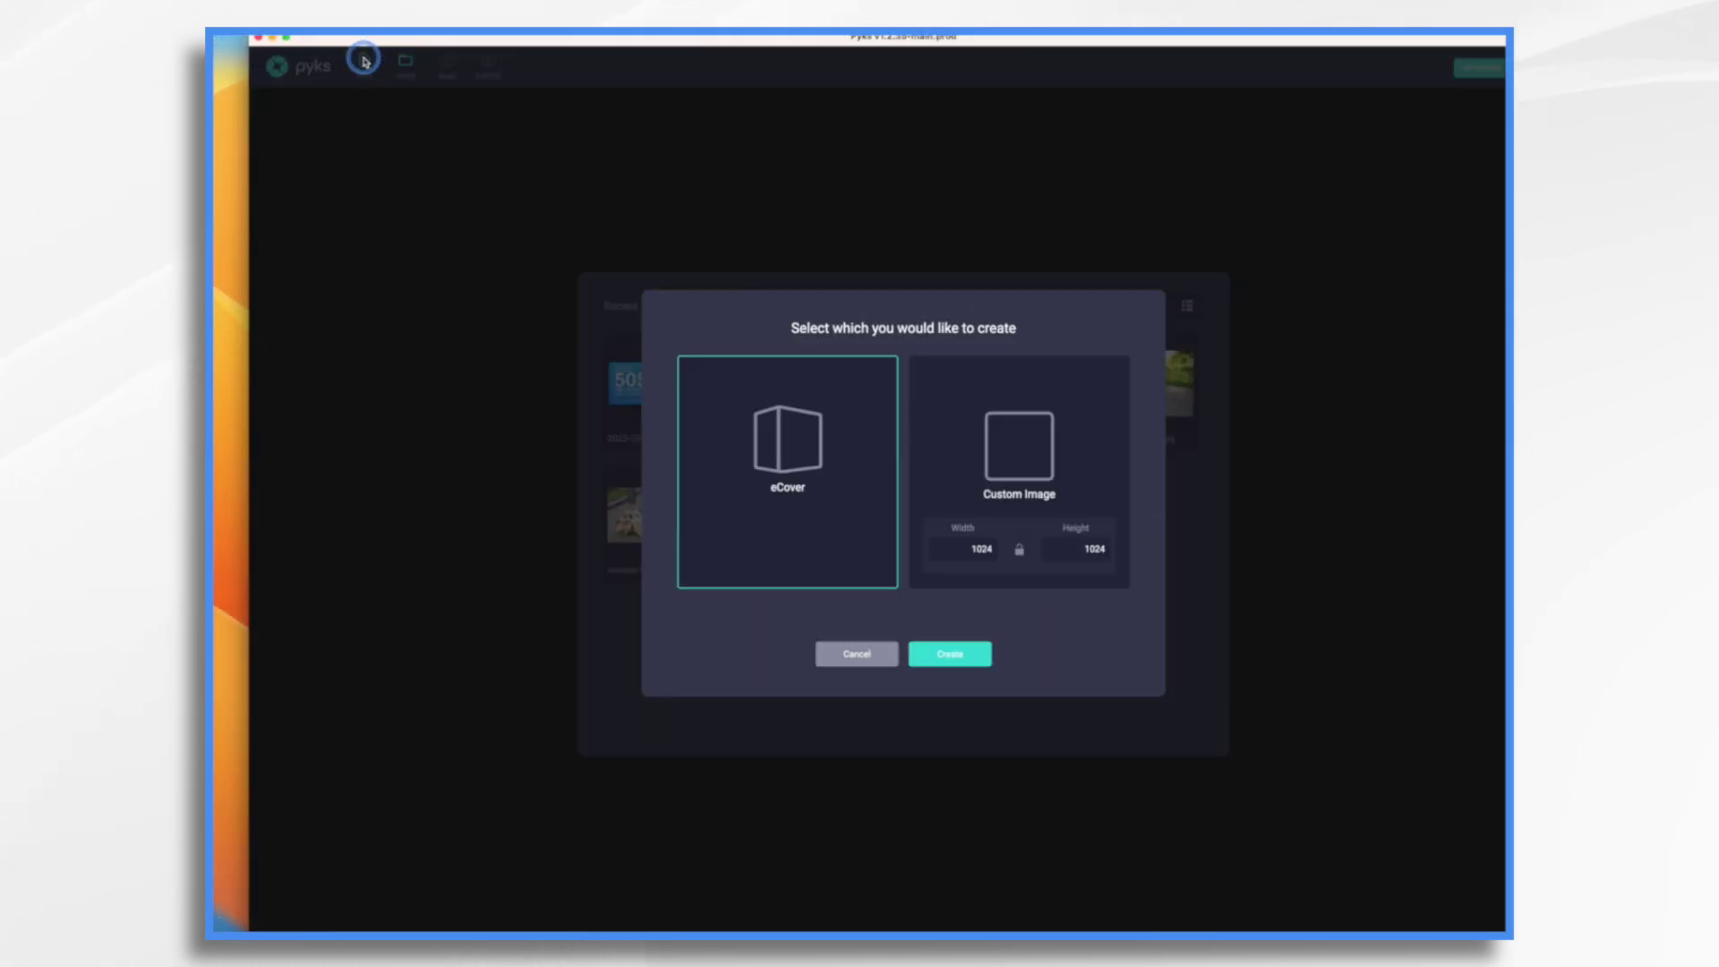
{"action": "left_click", "coordinate": [1026, 452]}
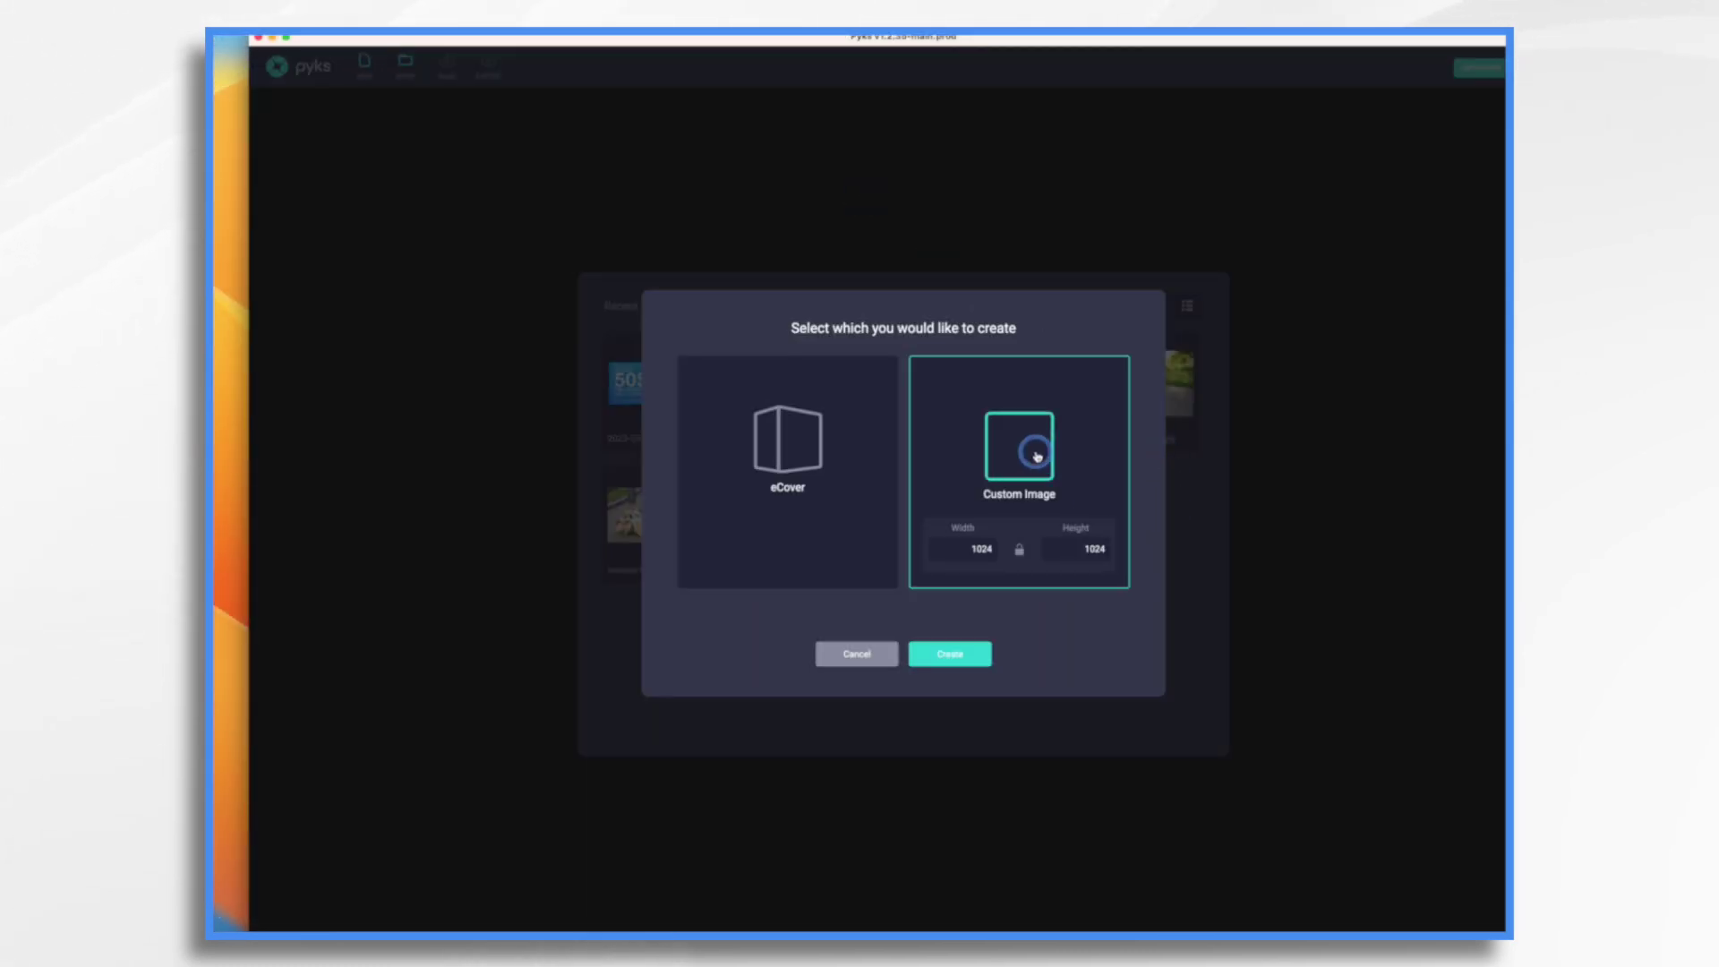
{"action": "double_click", "coordinate": [989, 550]}
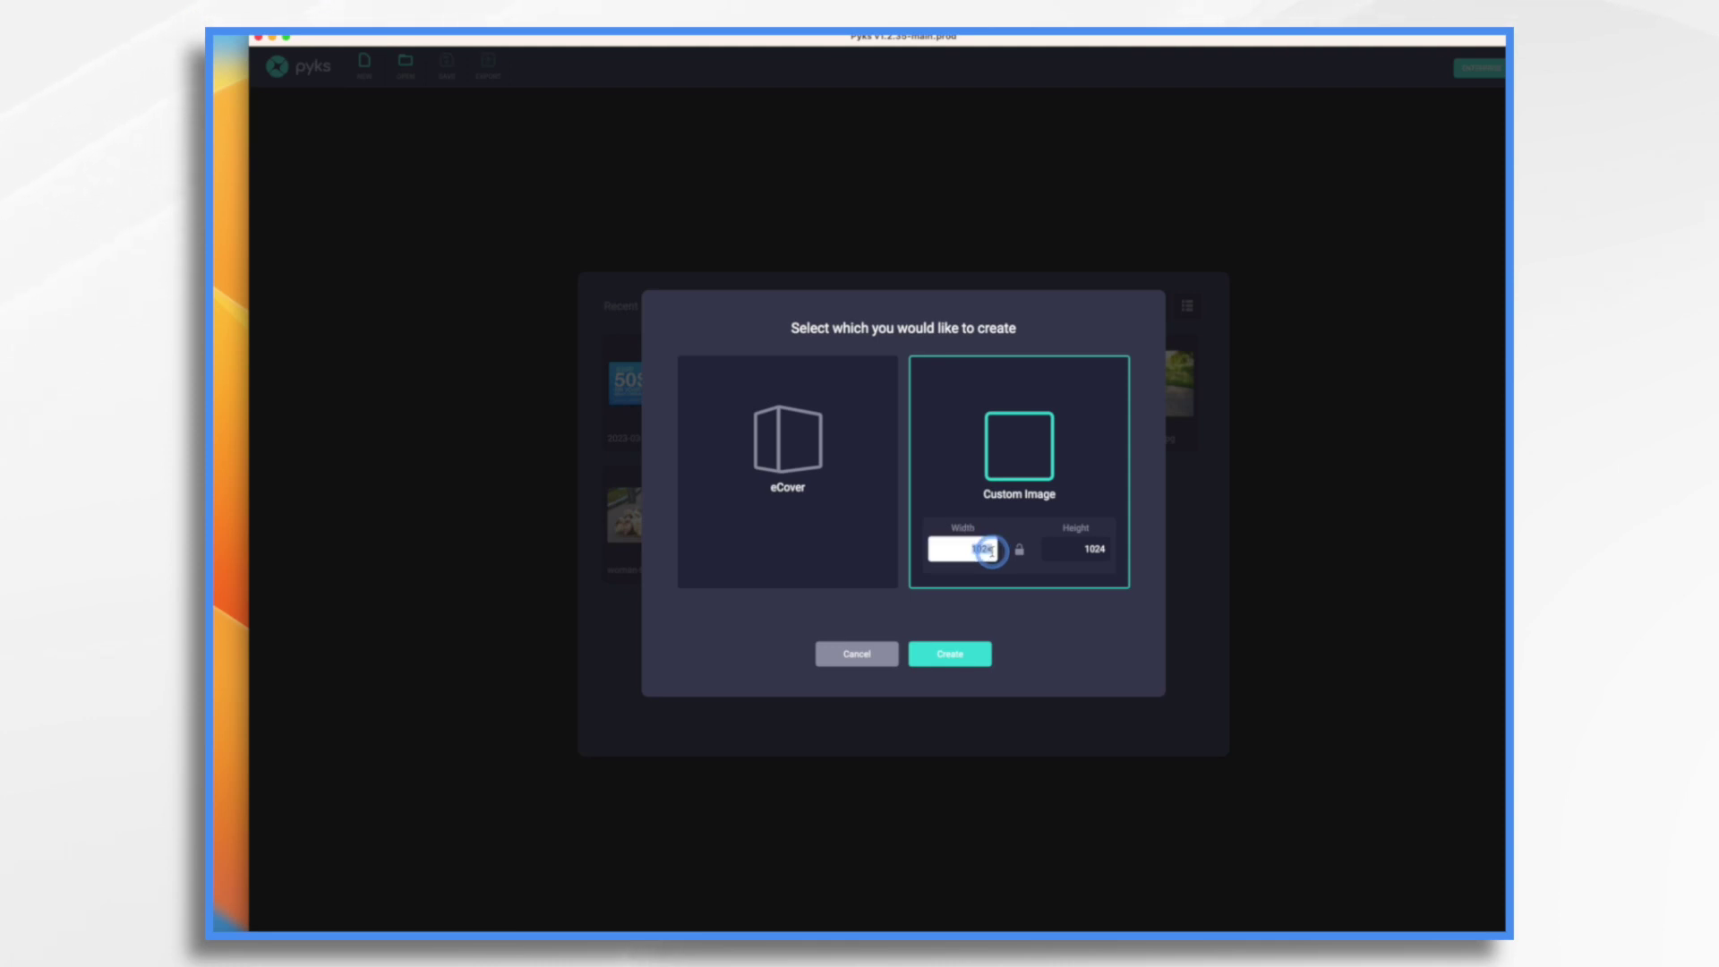
{"action": "key", "text": "Tab"}
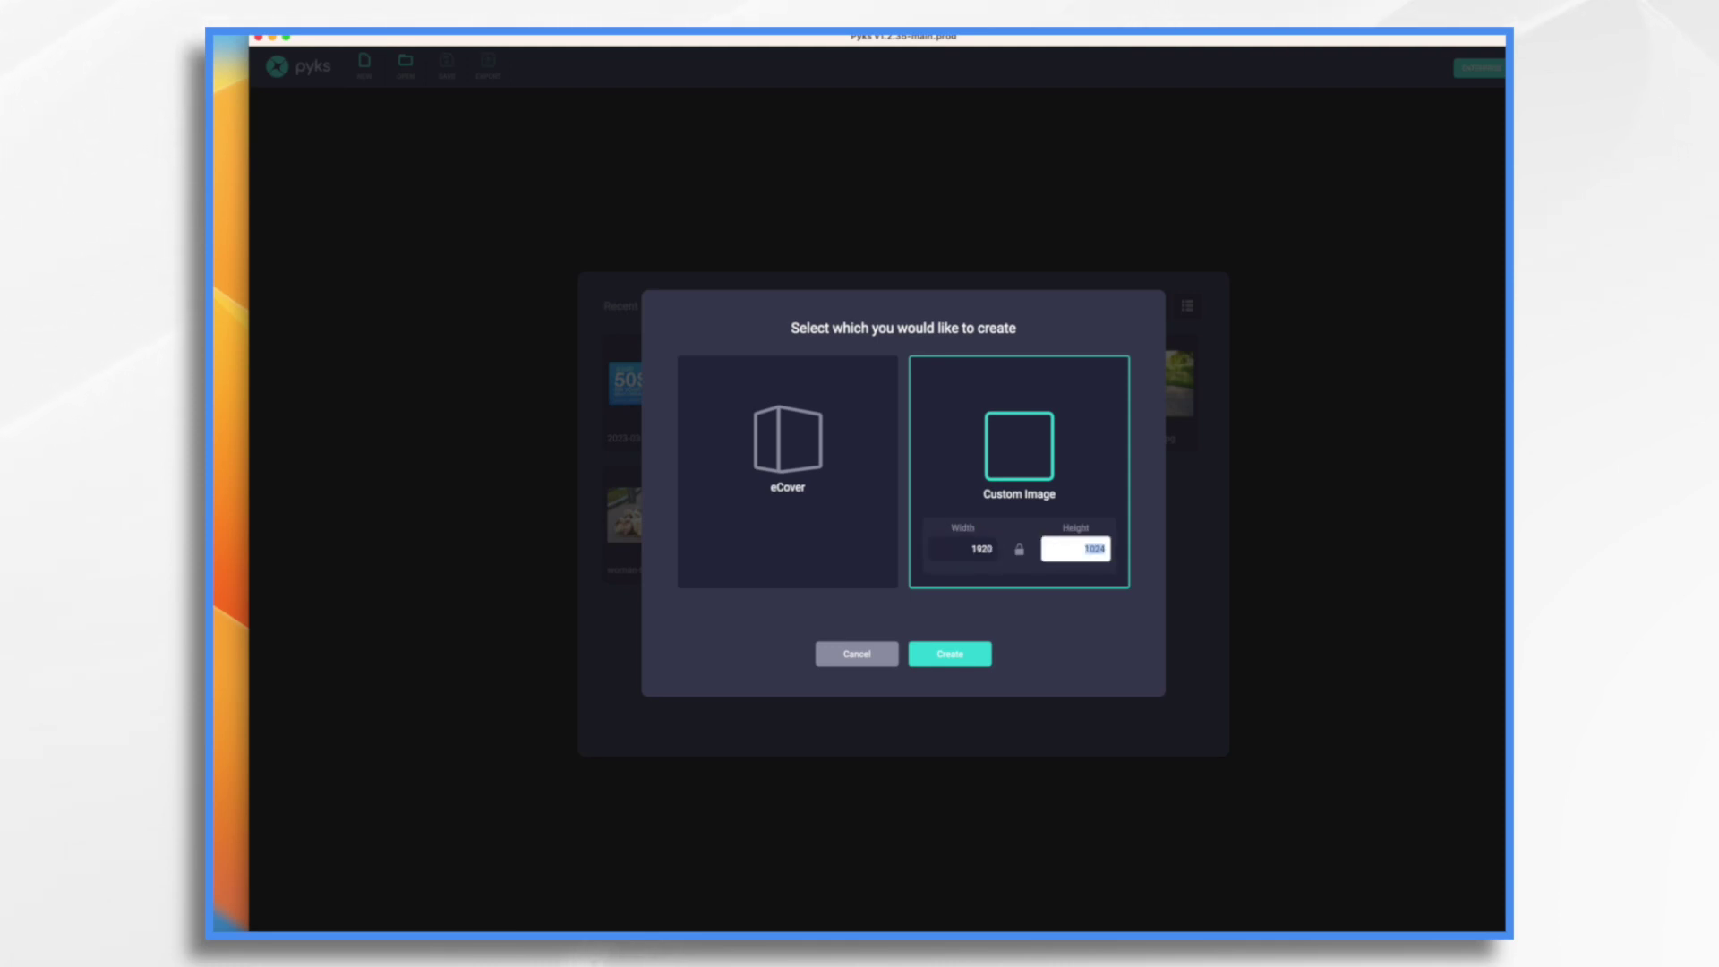
{"action": "type", "text": "1080"}
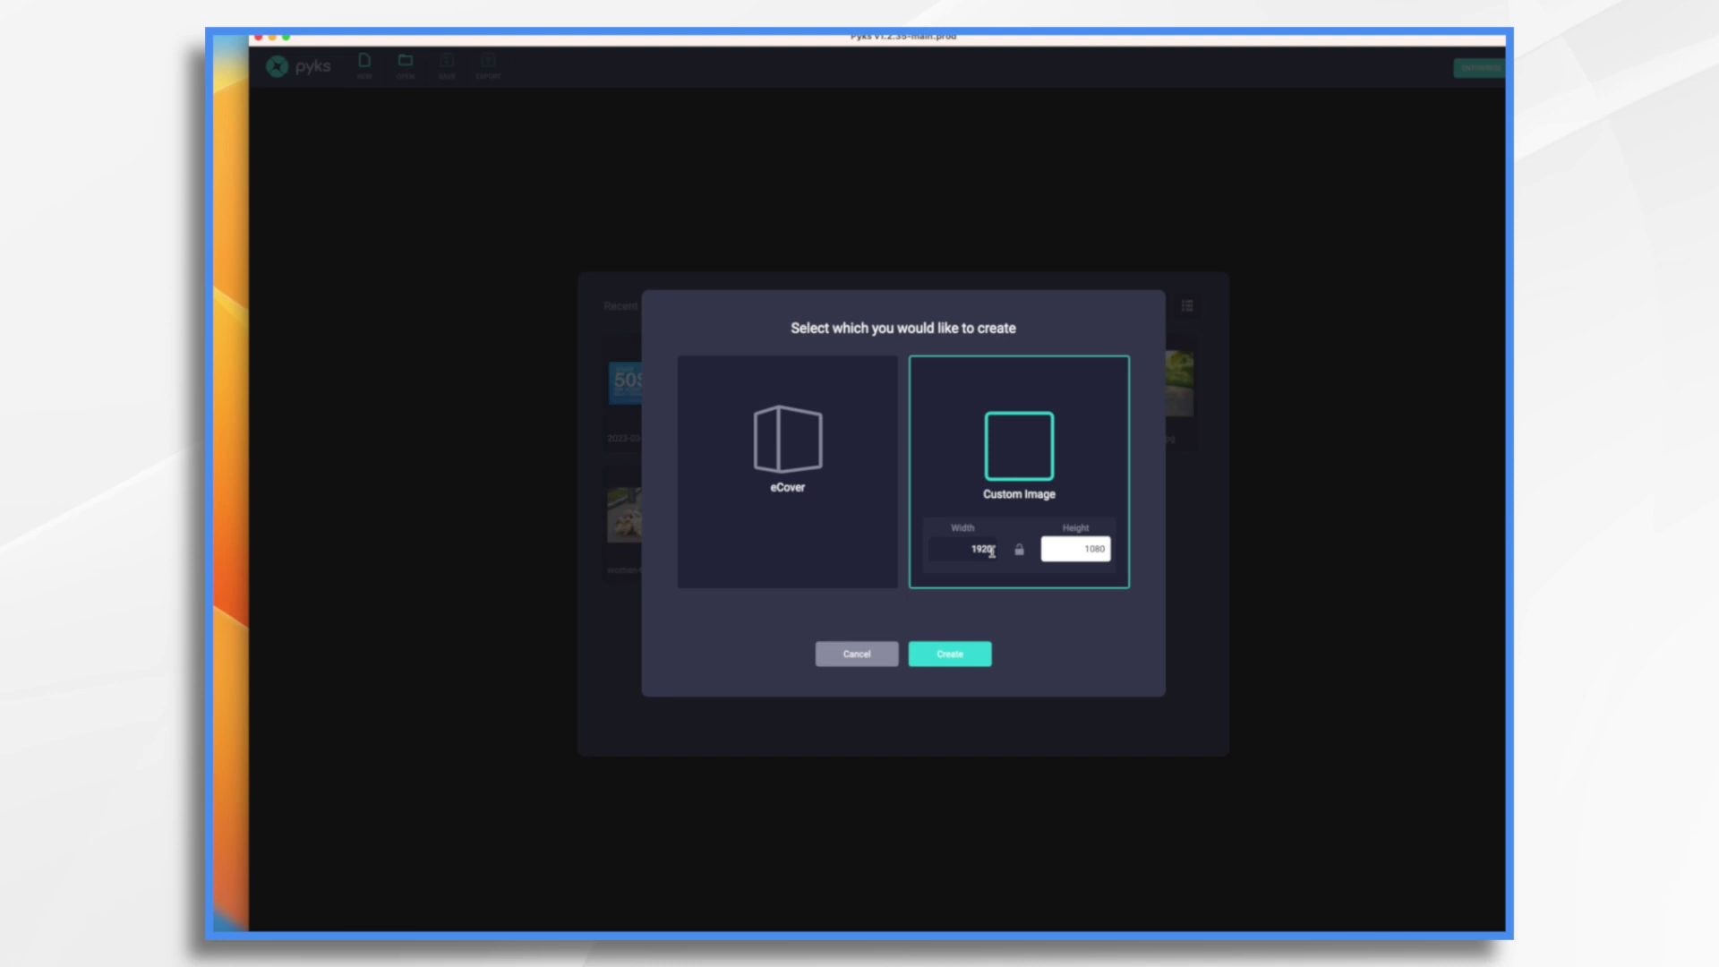
{"action": "left_click", "coordinate": [974, 661]}
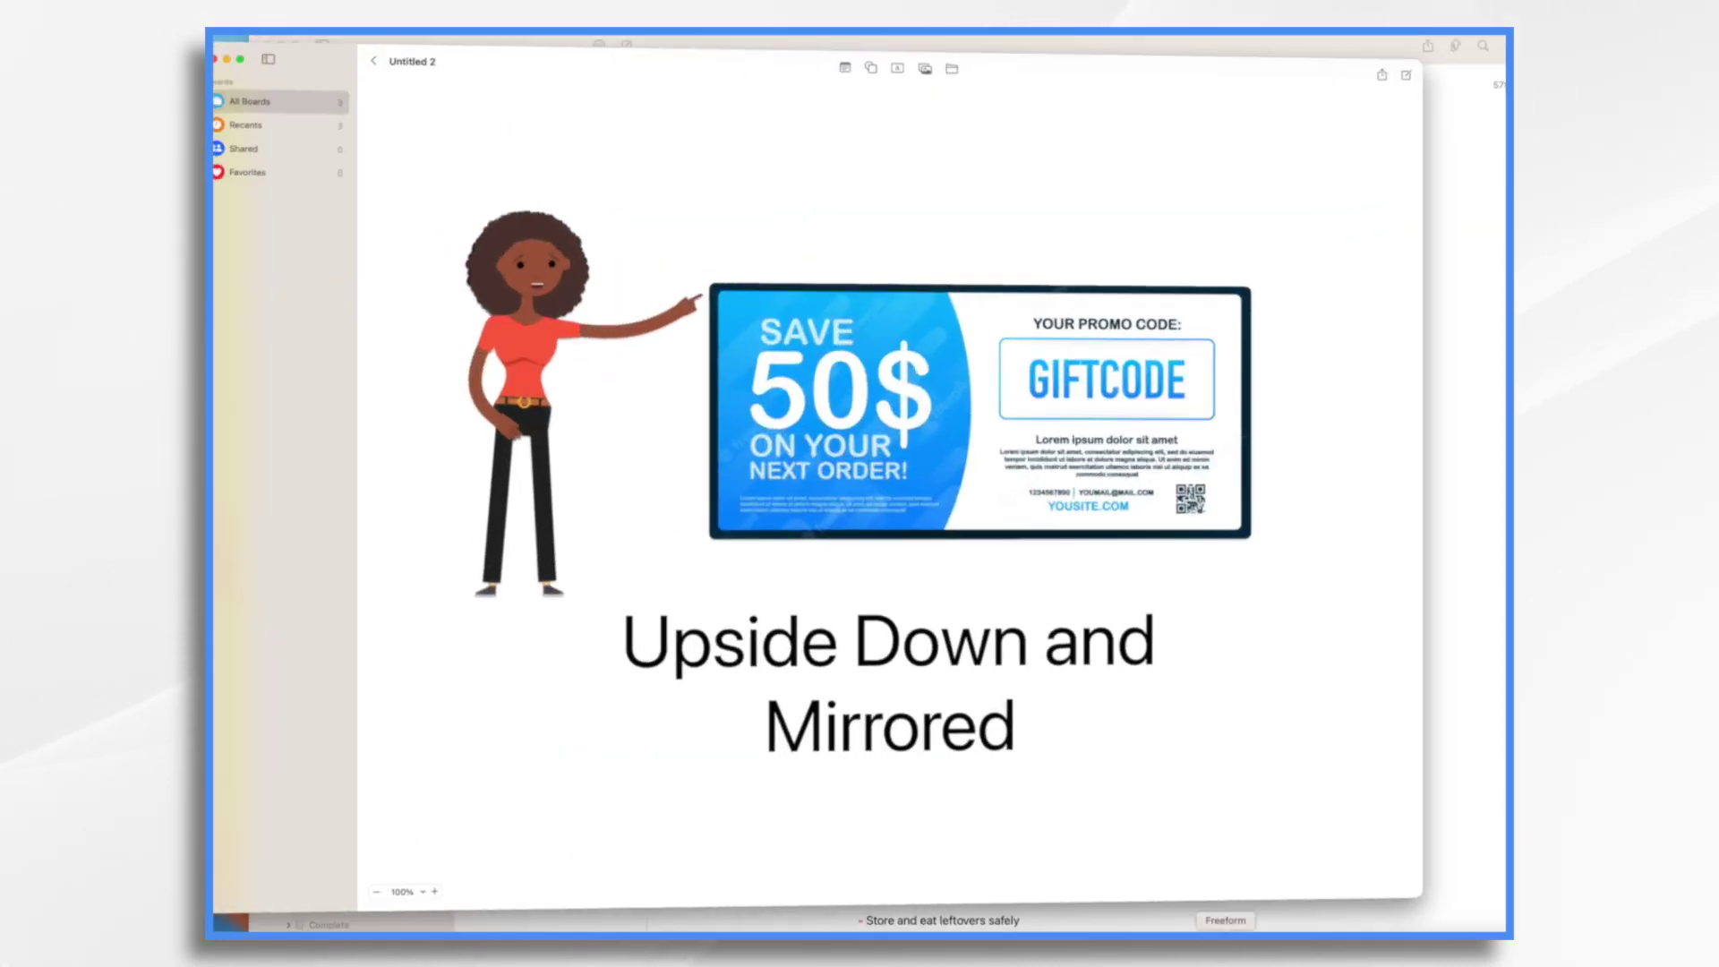
{"action": "left_click", "coordinate": [1015, 357]}
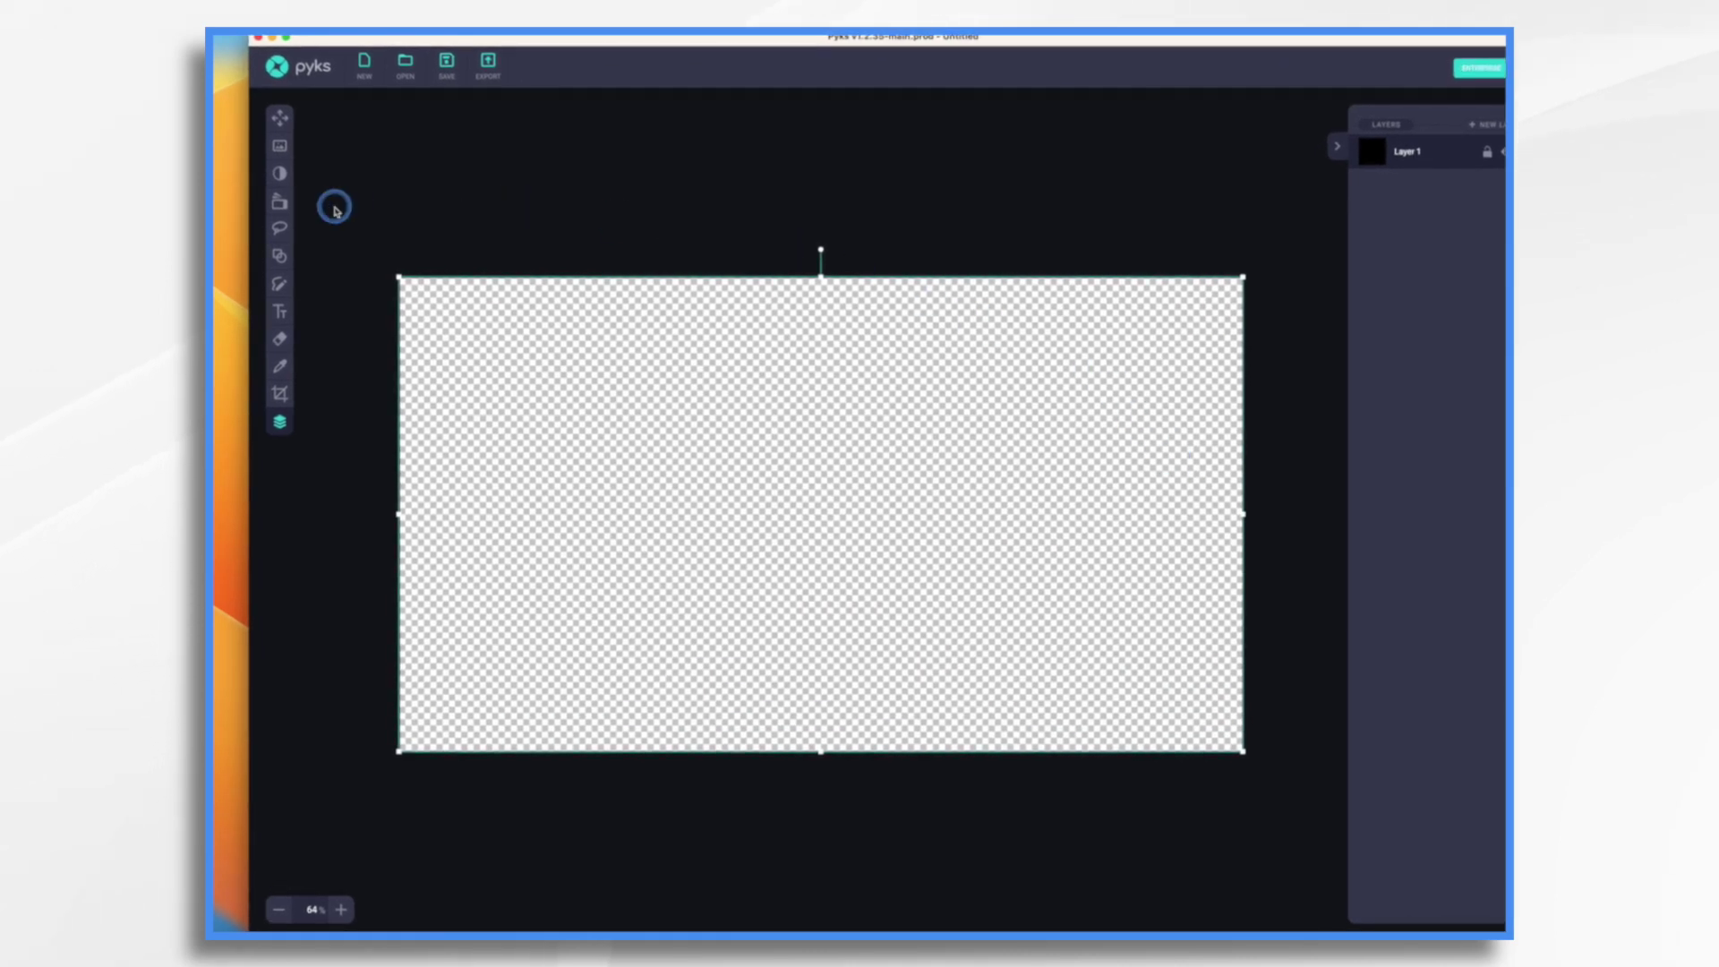
- Draw a white #FFFFFF rectangle without a stroke, covering most of the canvas and leaving a margin around it
{"action": "left_click", "coordinate": [279, 255]}
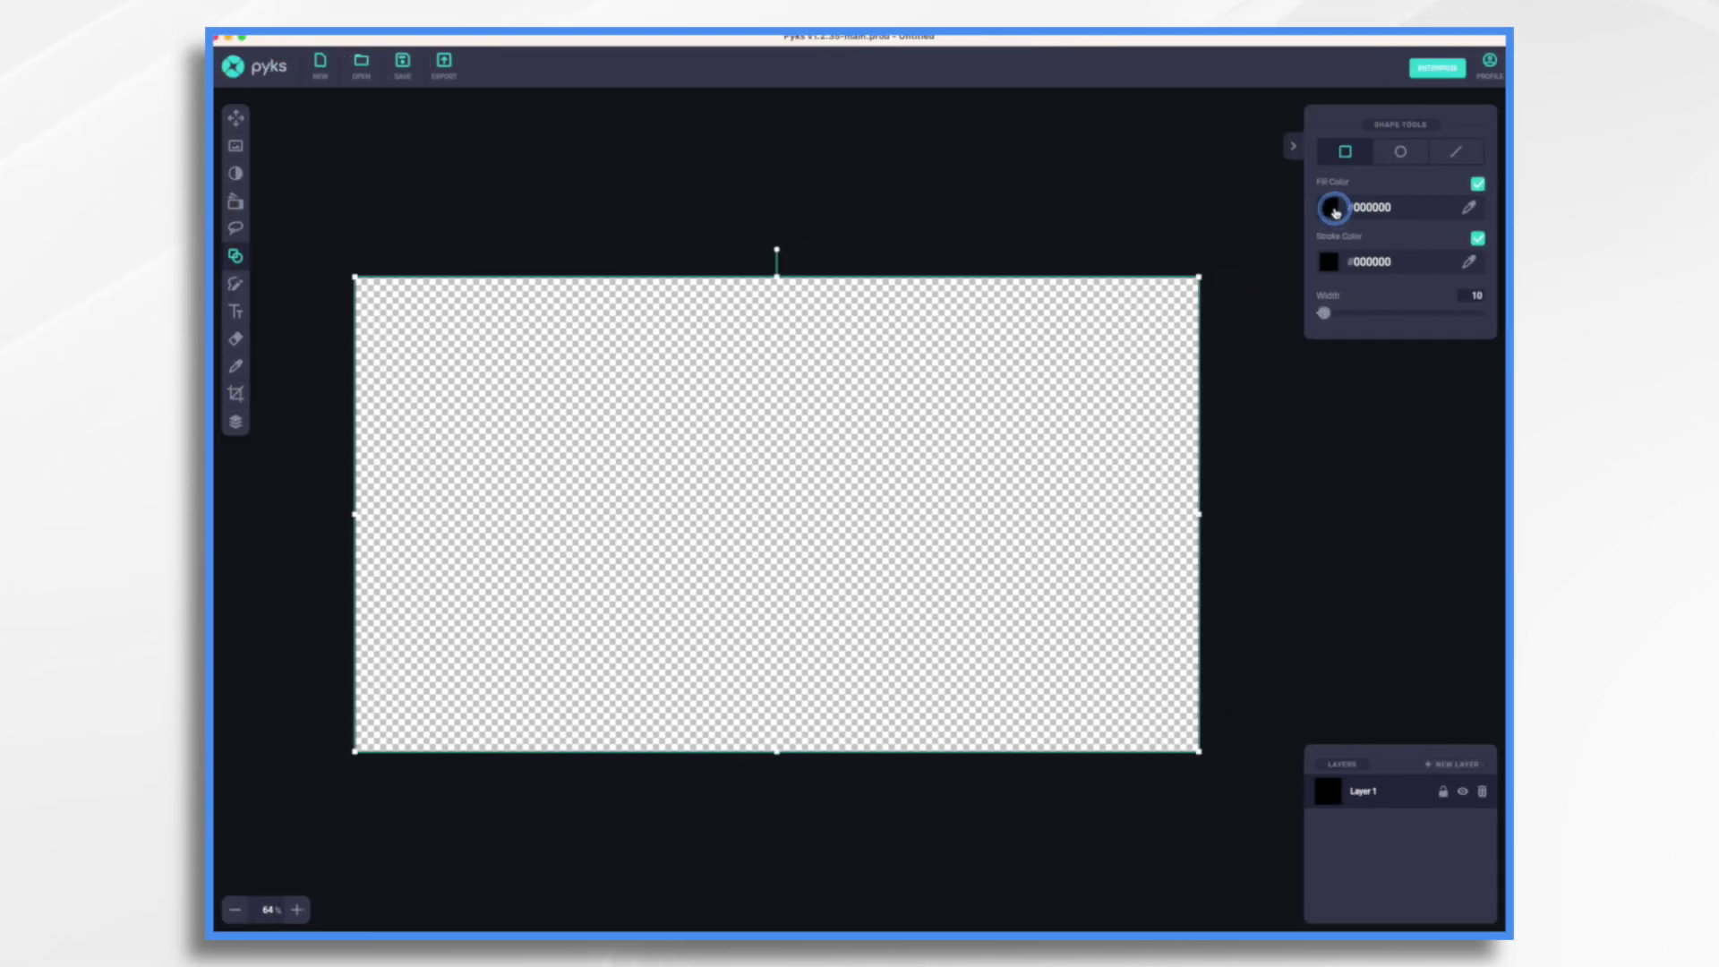
{"action": "left_click", "coordinate": [1333, 208]}
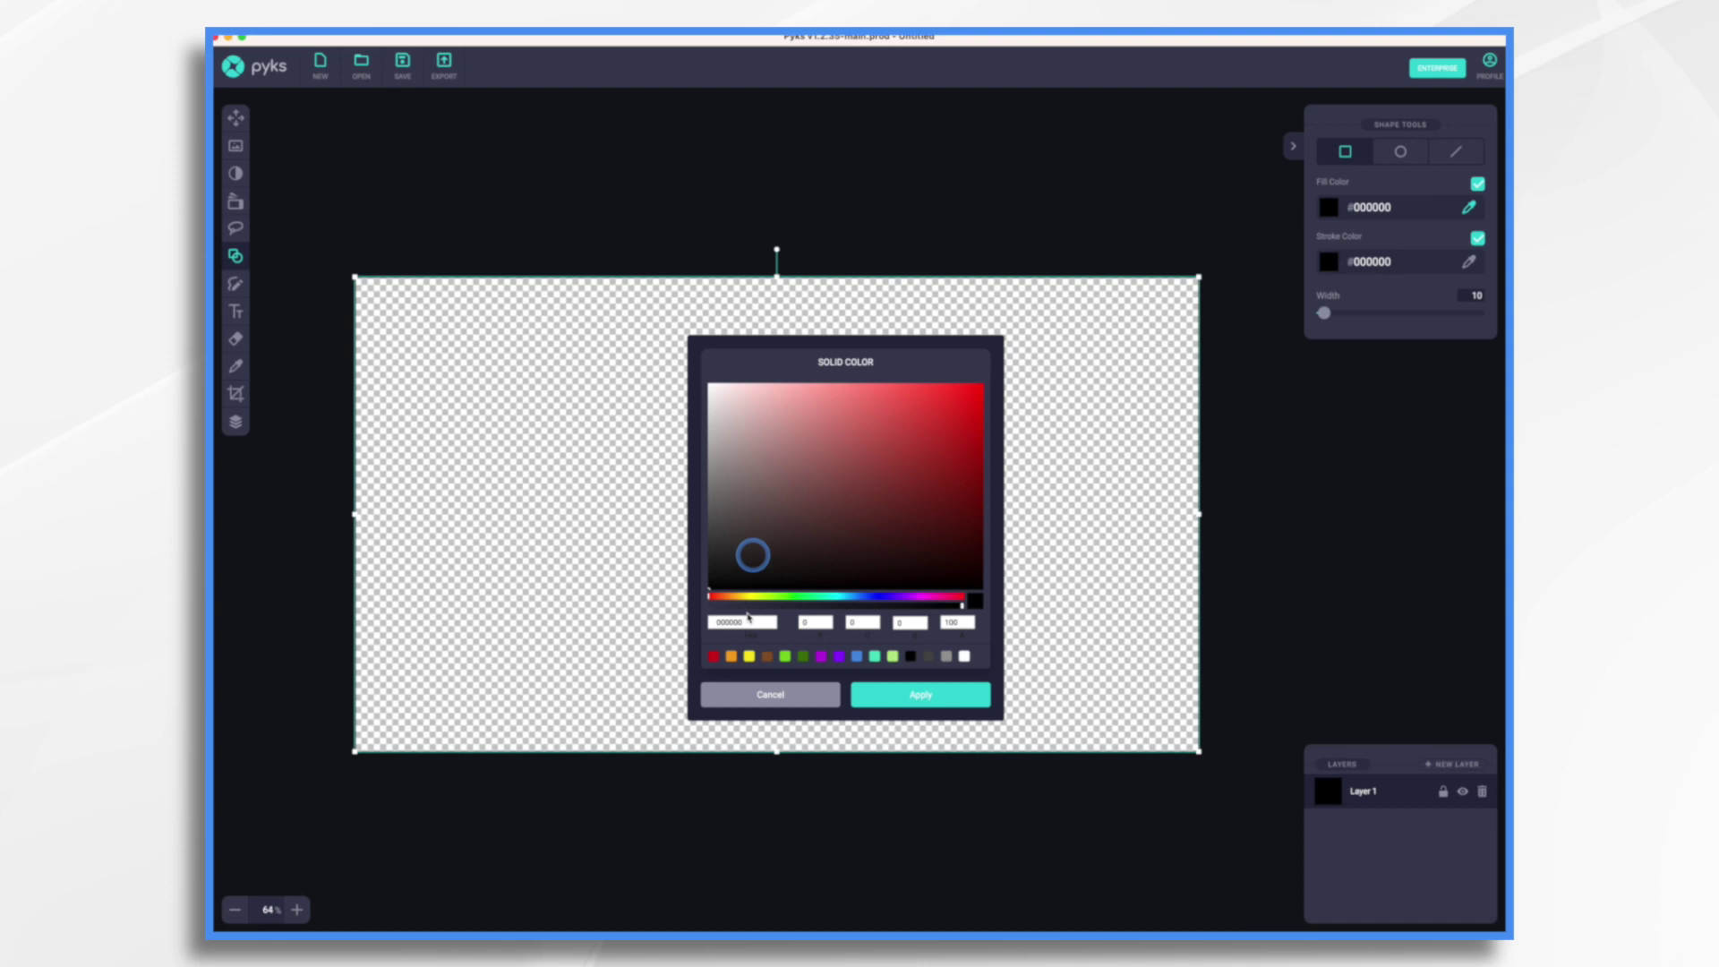
{"action": "left_click", "coordinate": [964, 656]}
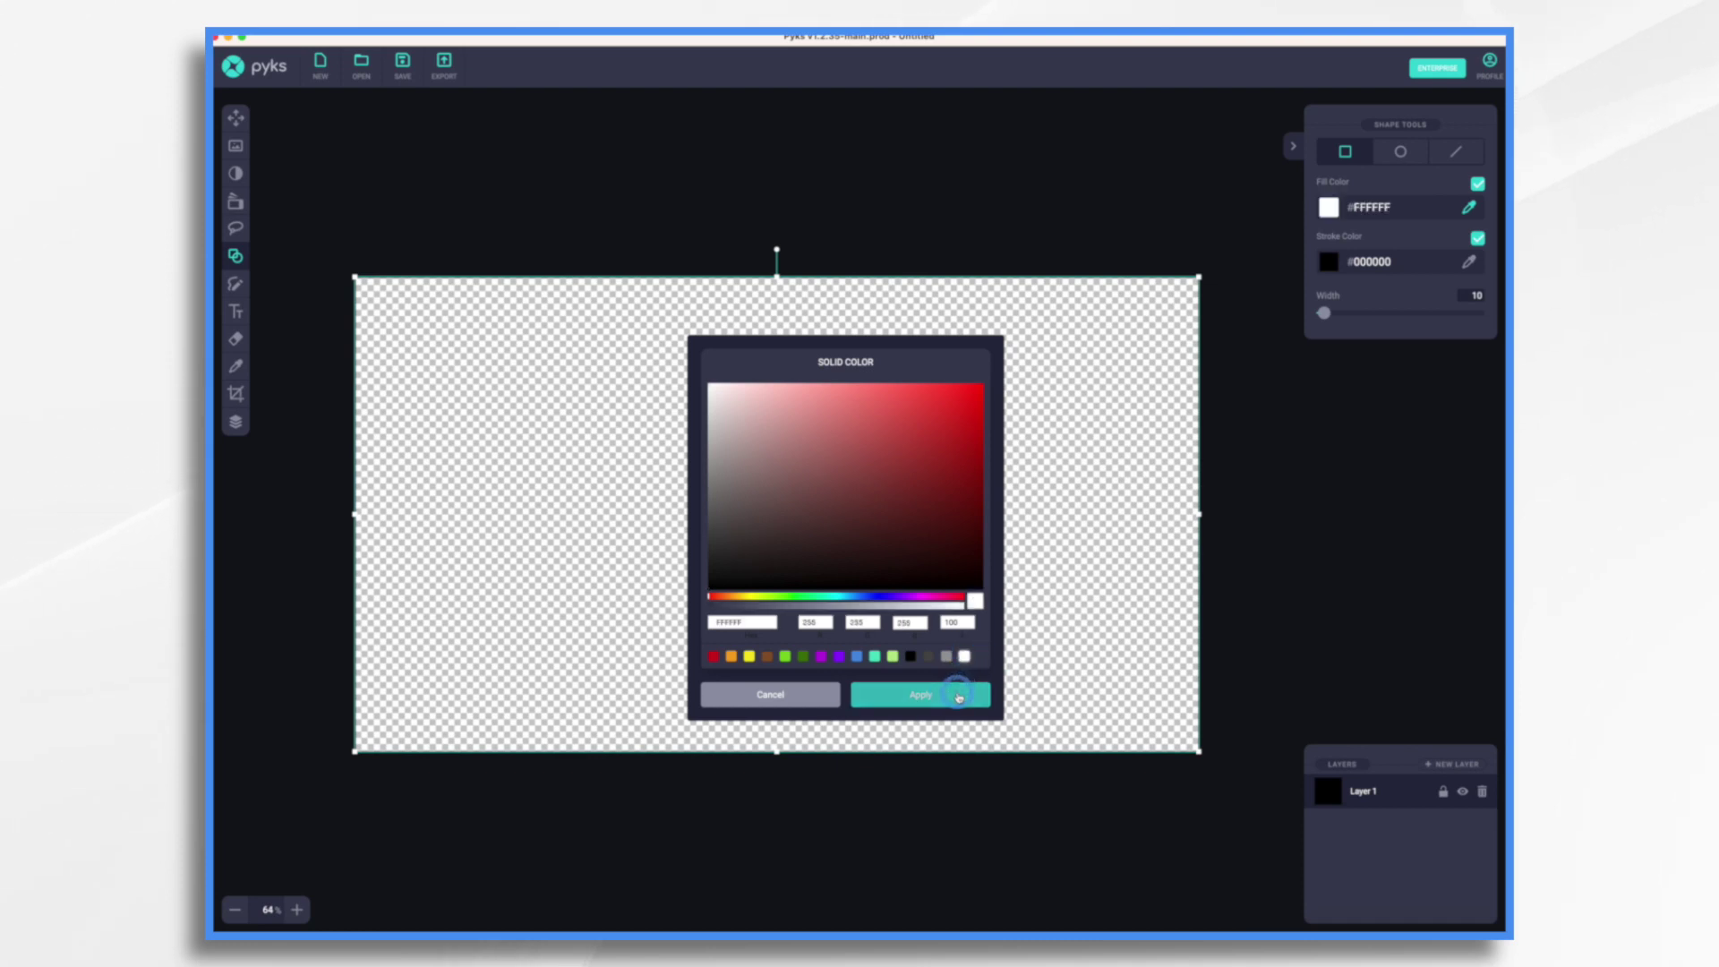
{"action": "left_click", "coordinate": [956, 694]}
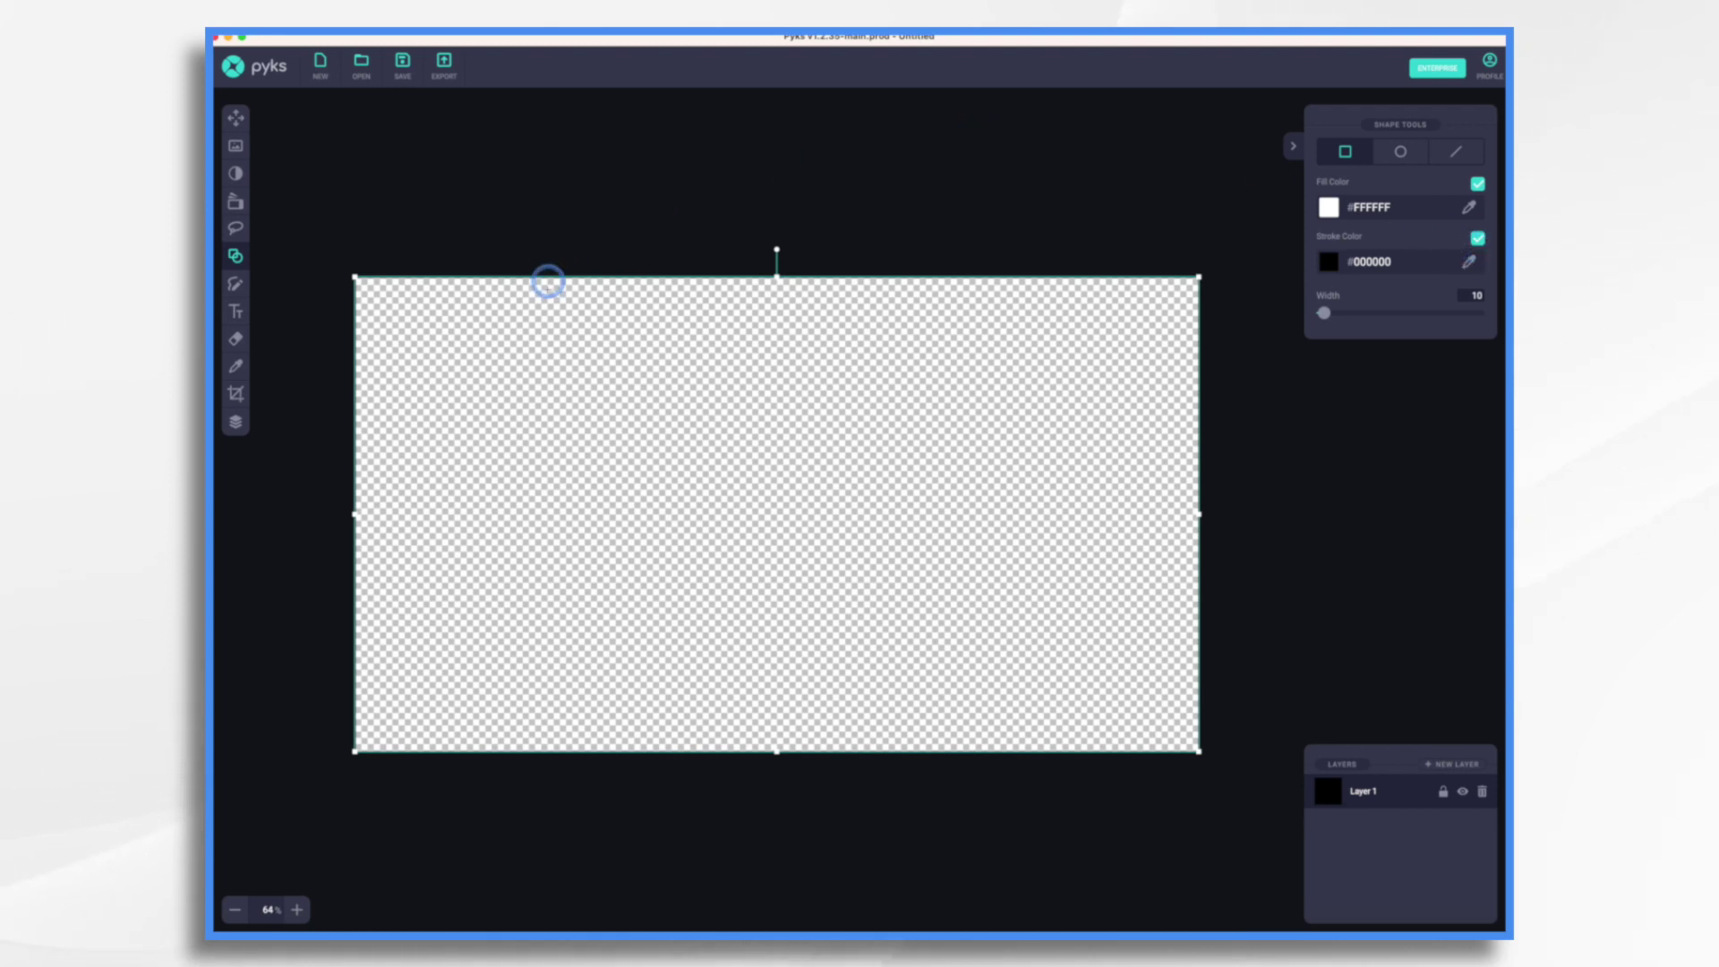
{"action": "mouse_move", "coordinate": [413, 322]}
{"action": "left_mouse_down"}
{"action": "mouse_move", "coordinate": [656, 477]}
{"action": "mouse_move", "coordinate": [1151, 700]}
{"action": "left_mouse_up"}
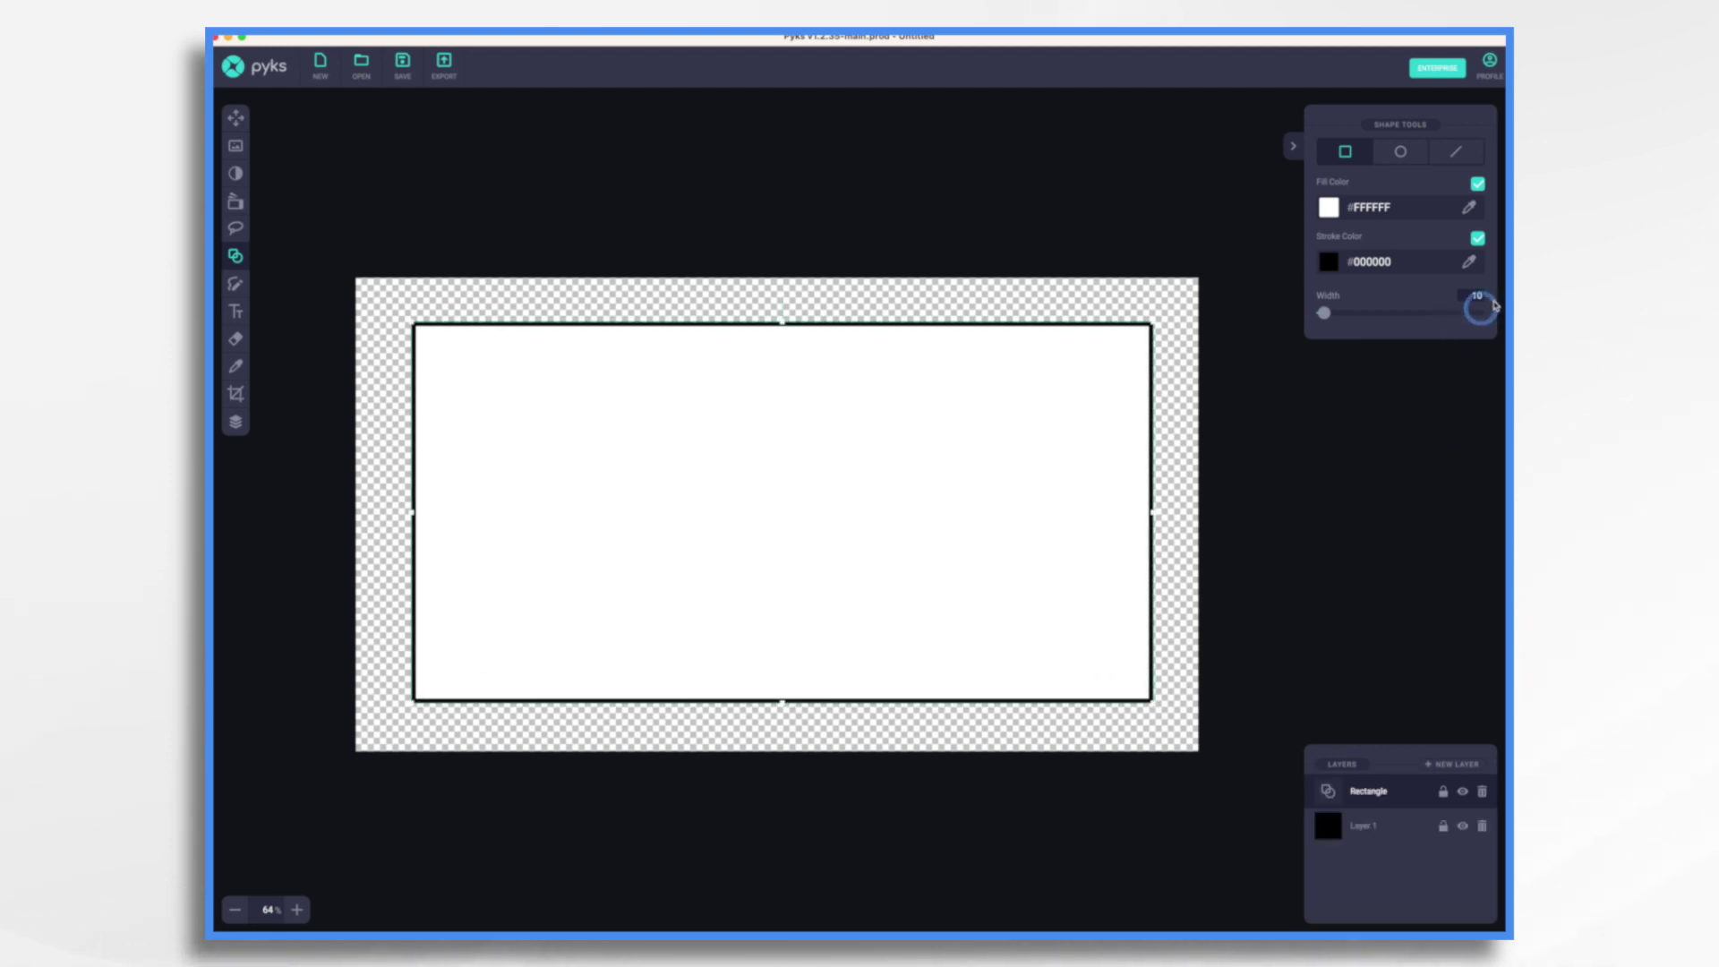
{"action": "left_click", "coordinate": [1477, 239]}
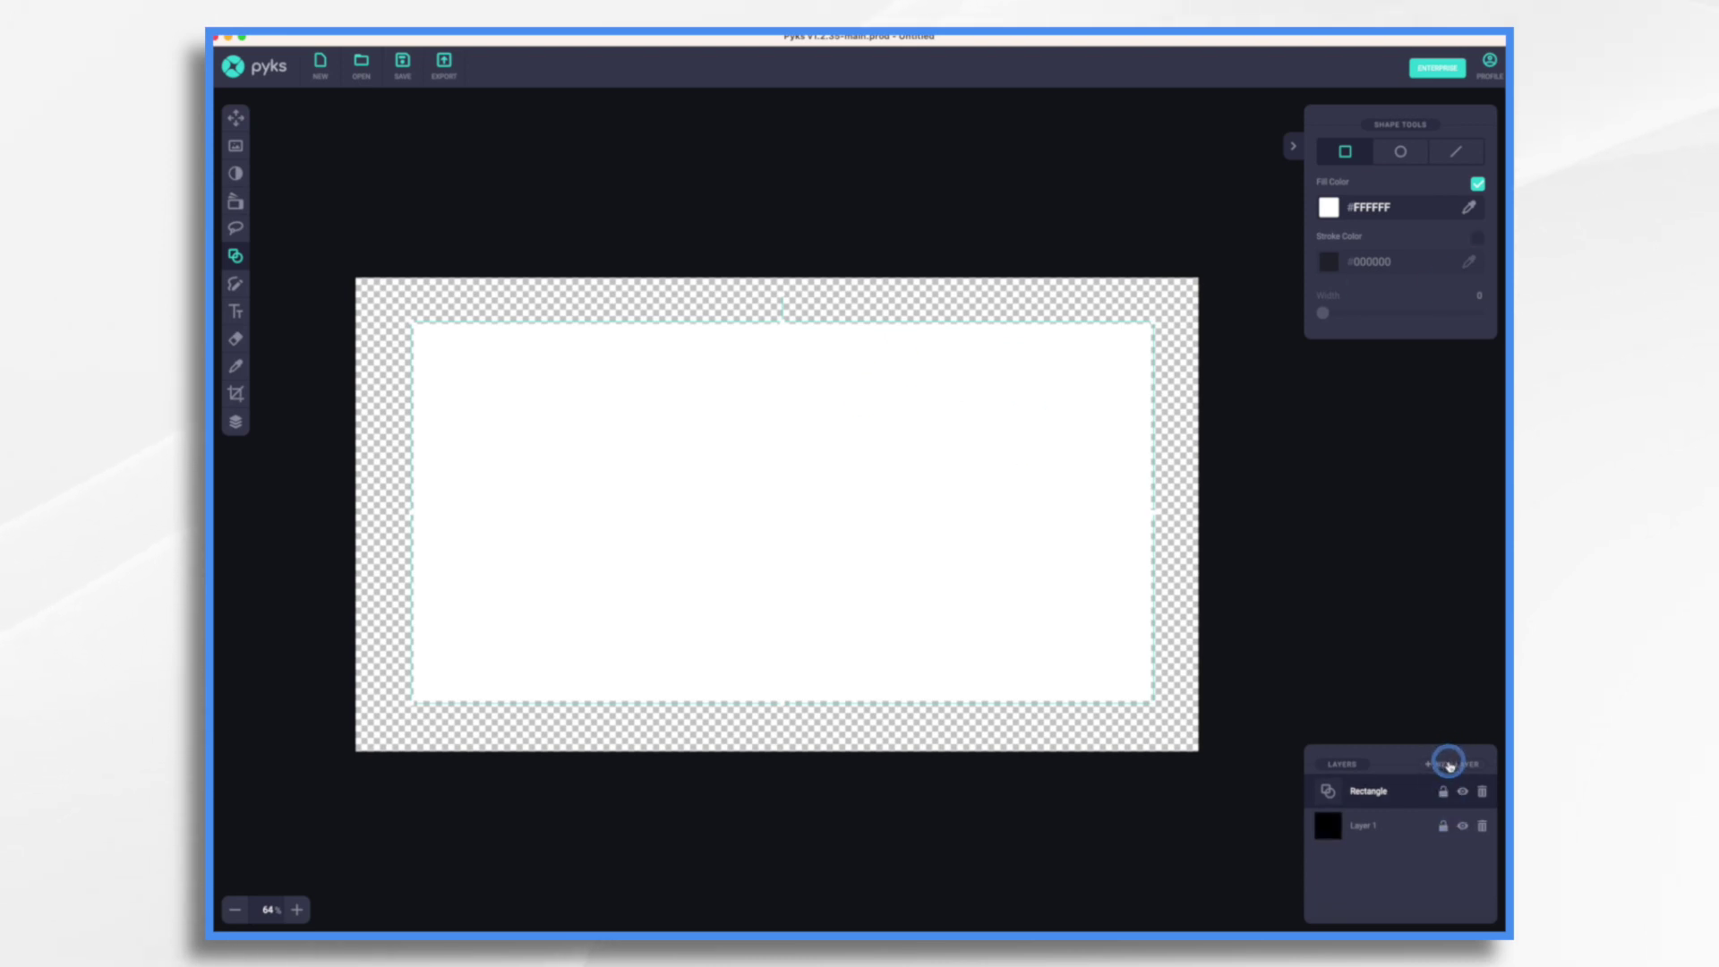
- Add a new layer and draw an unfilled rectangle with a black stroke in the right half of the white area
{"action": "left_click", "coordinate": [1450, 765]}
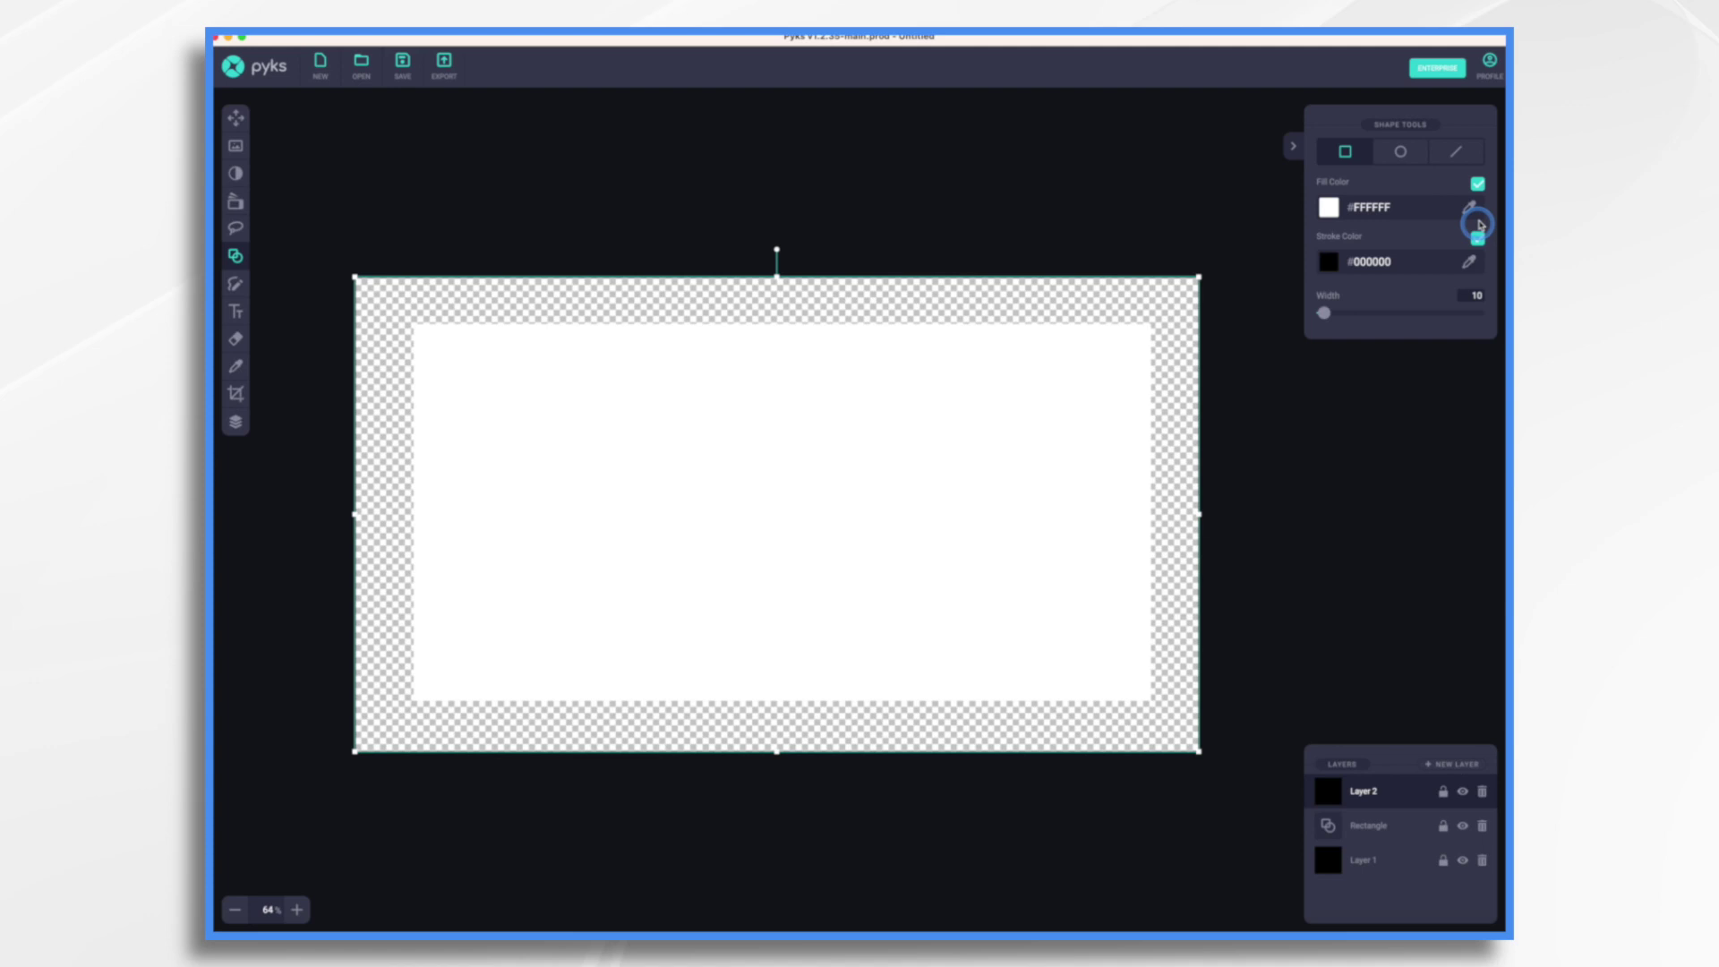
{"action": "left_click", "coordinate": [1477, 183]}
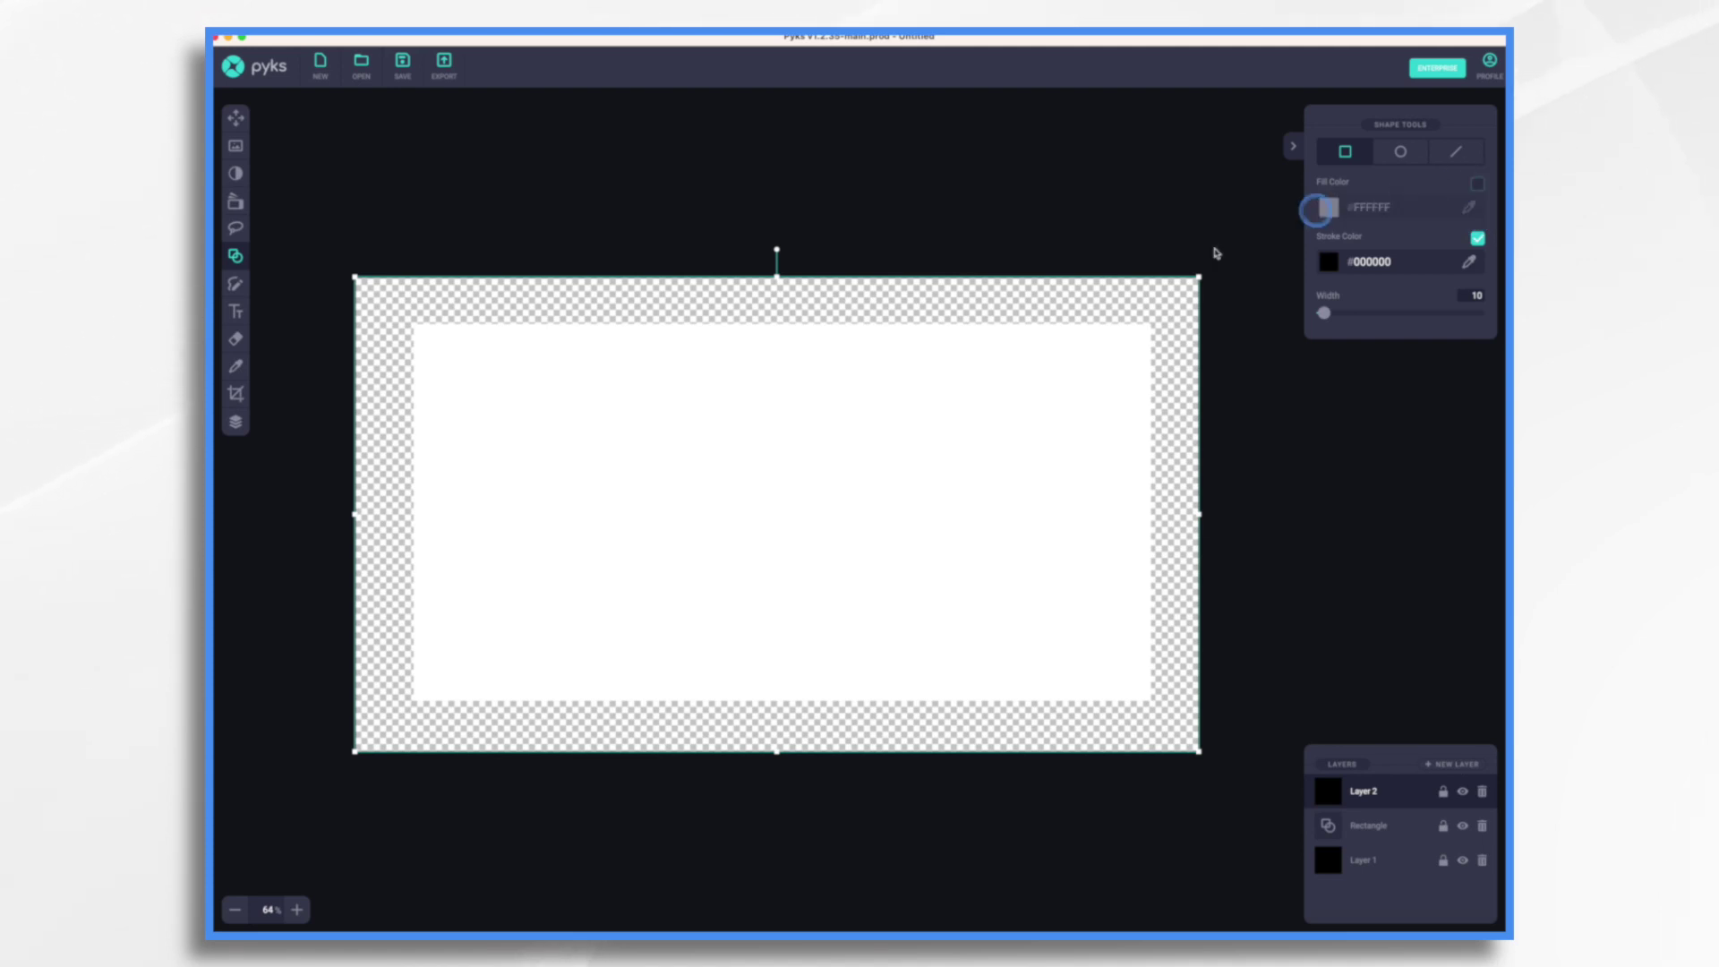
{"action": "mouse_move", "coordinate": [813, 408]}
{"action": "left_mouse_down"}
{"action": "mouse_move", "coordinate": [875, 489]}
{"action": "mouse_move", "coordinate": [1078, 518]}
{"action": "left_mouse_up"}
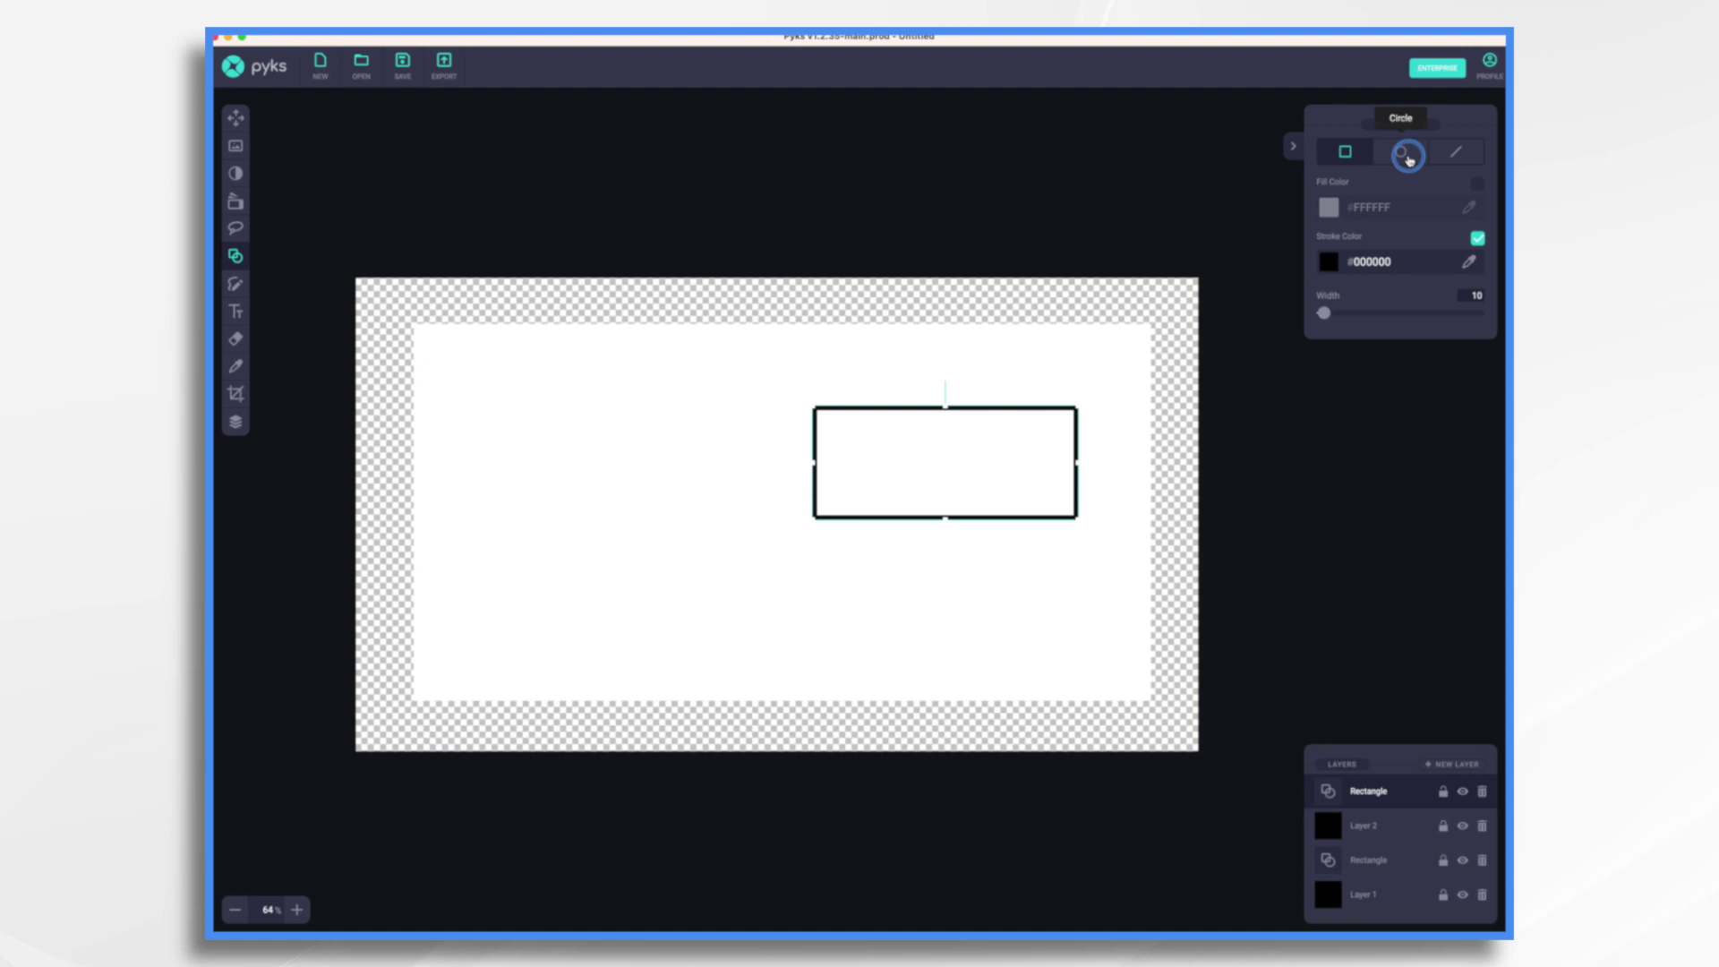
- Draw a large circle with blue fill #4A90E2 and no stroke over the left half of the canvas
{"action": "left_click", "coordinate": [1406, 154]}
{"action": "left_click", "coordinate": [1477, 184]}
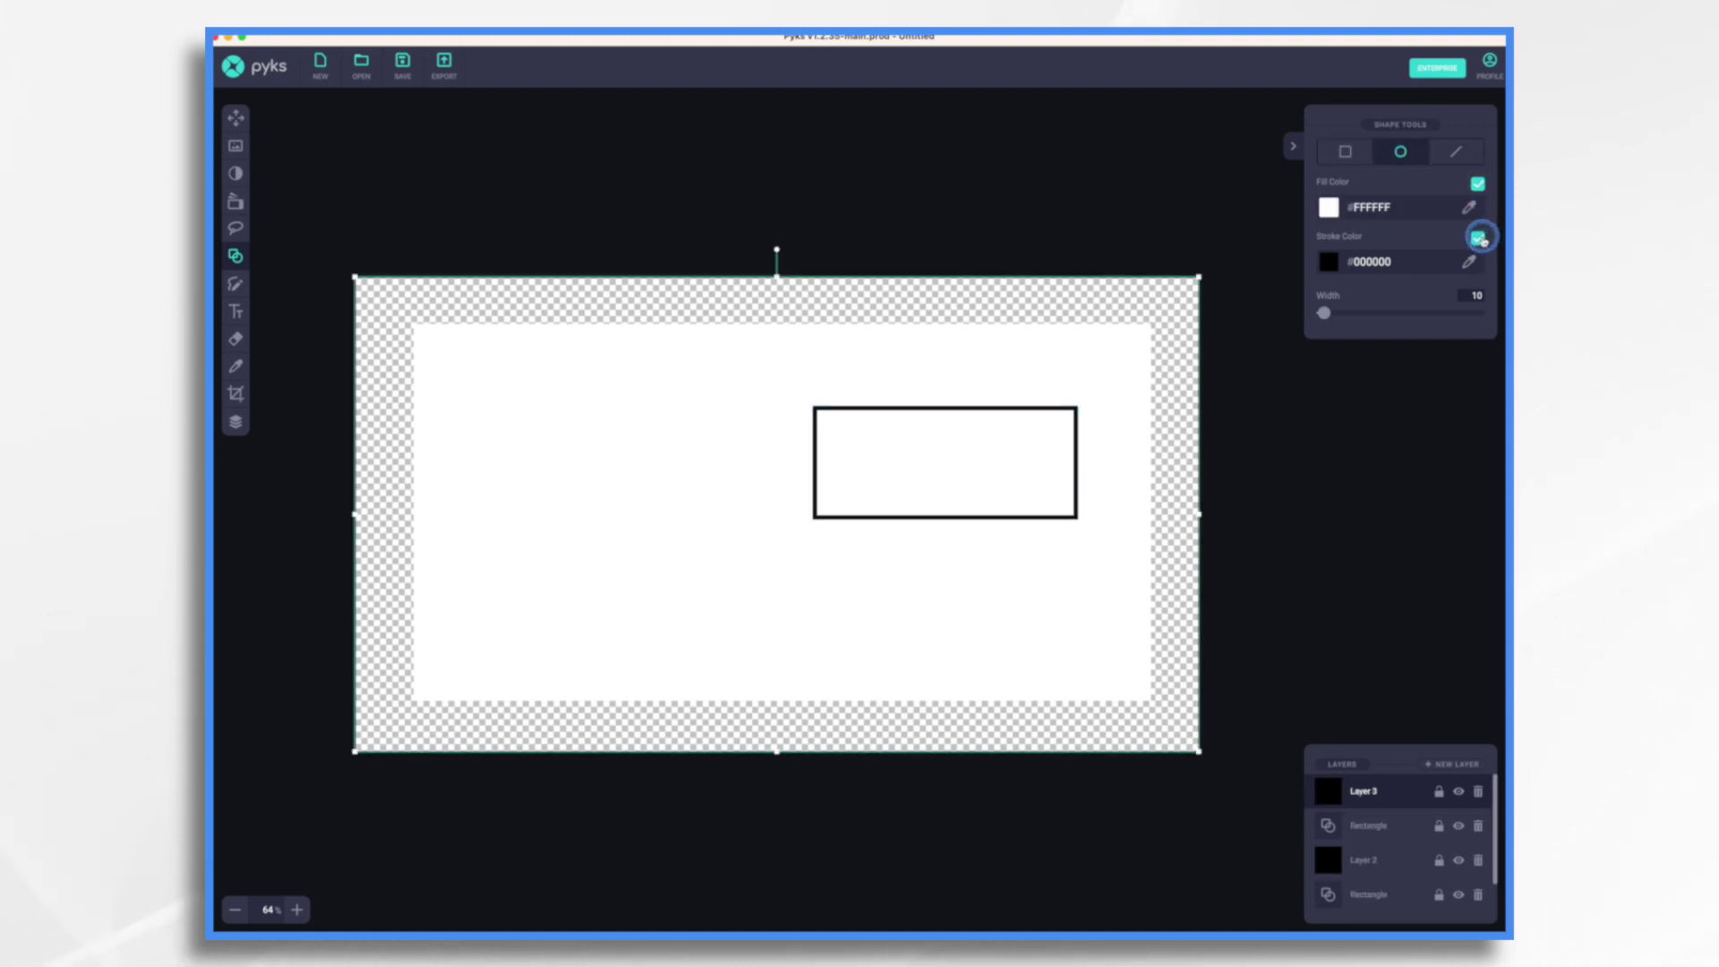
{"action": "left_click", "coordinate": [1478, 238]}
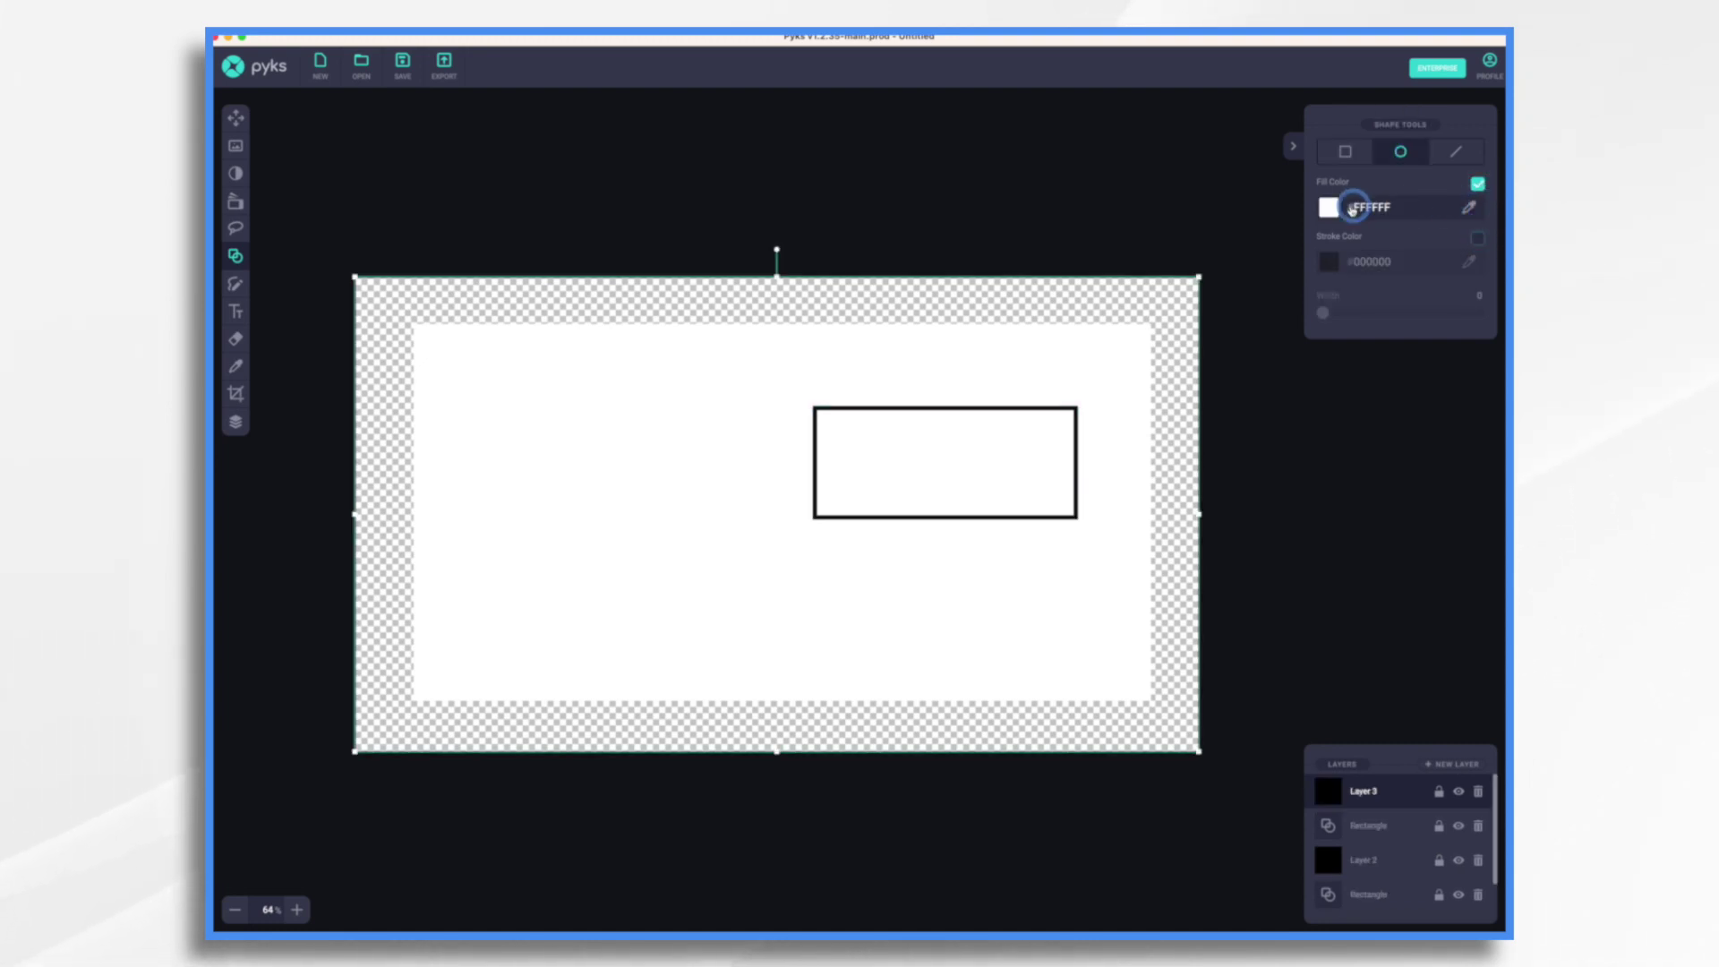
{"action": "left_click", "coordinate": [1327, 207]}
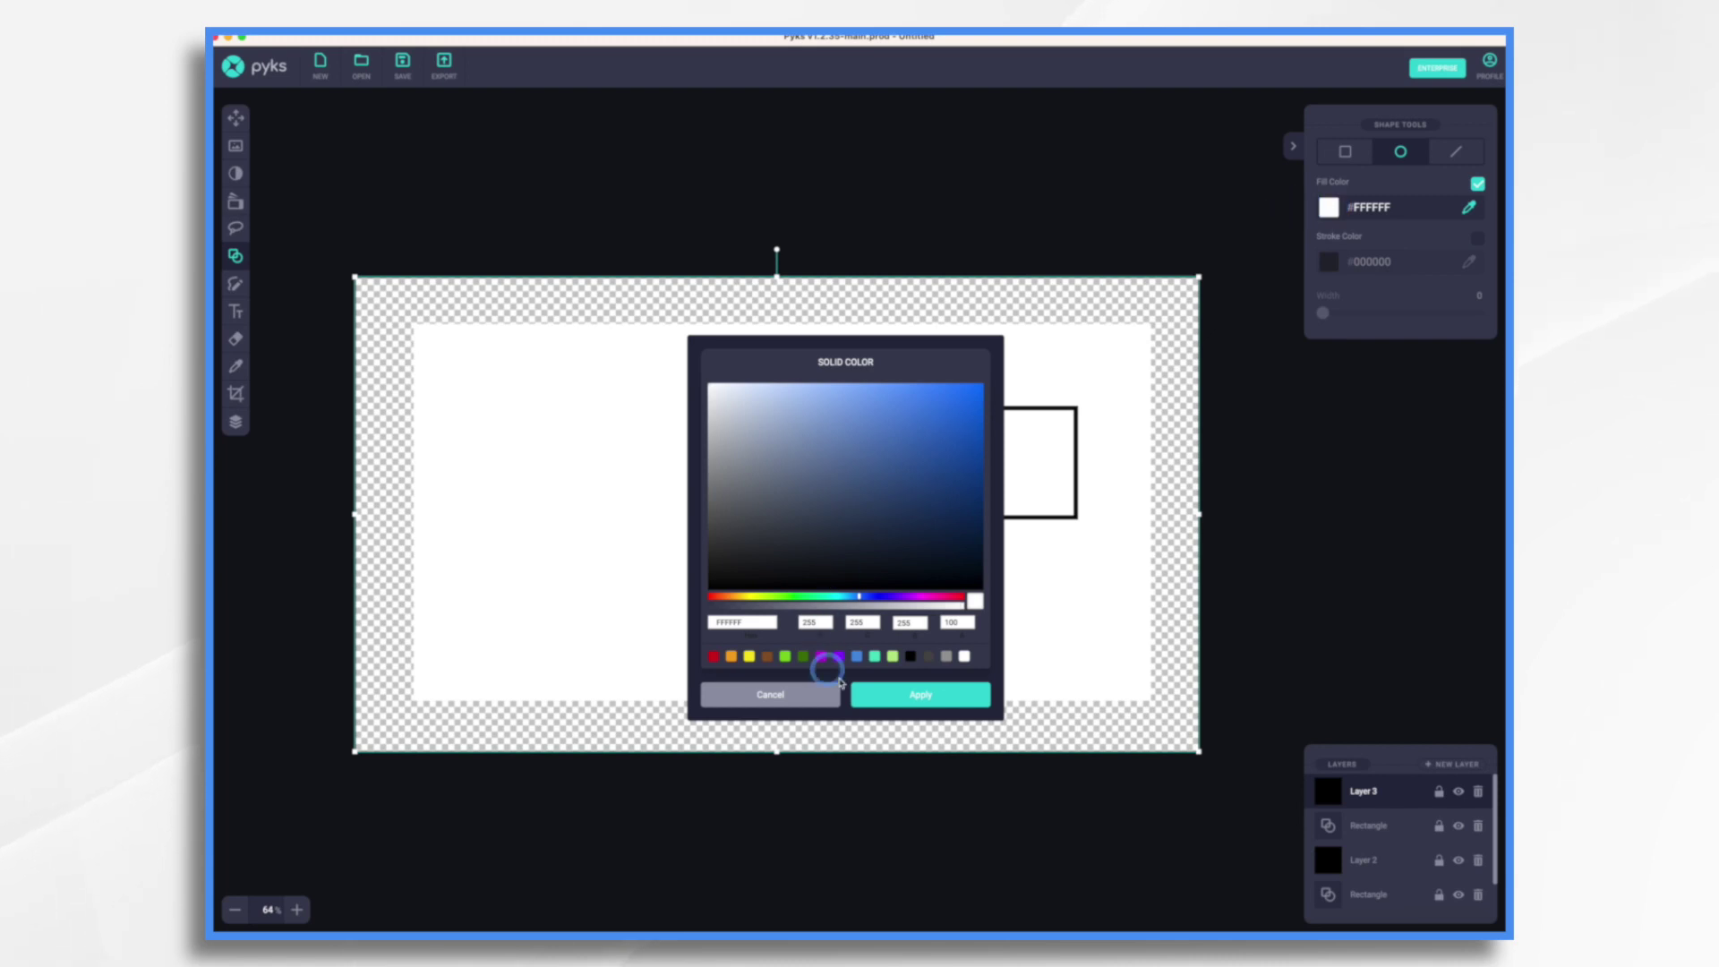
{"action": "left_click", "coordinate": [856, 658]}
{"action": "left_click", "coordinate": [904, 694]}
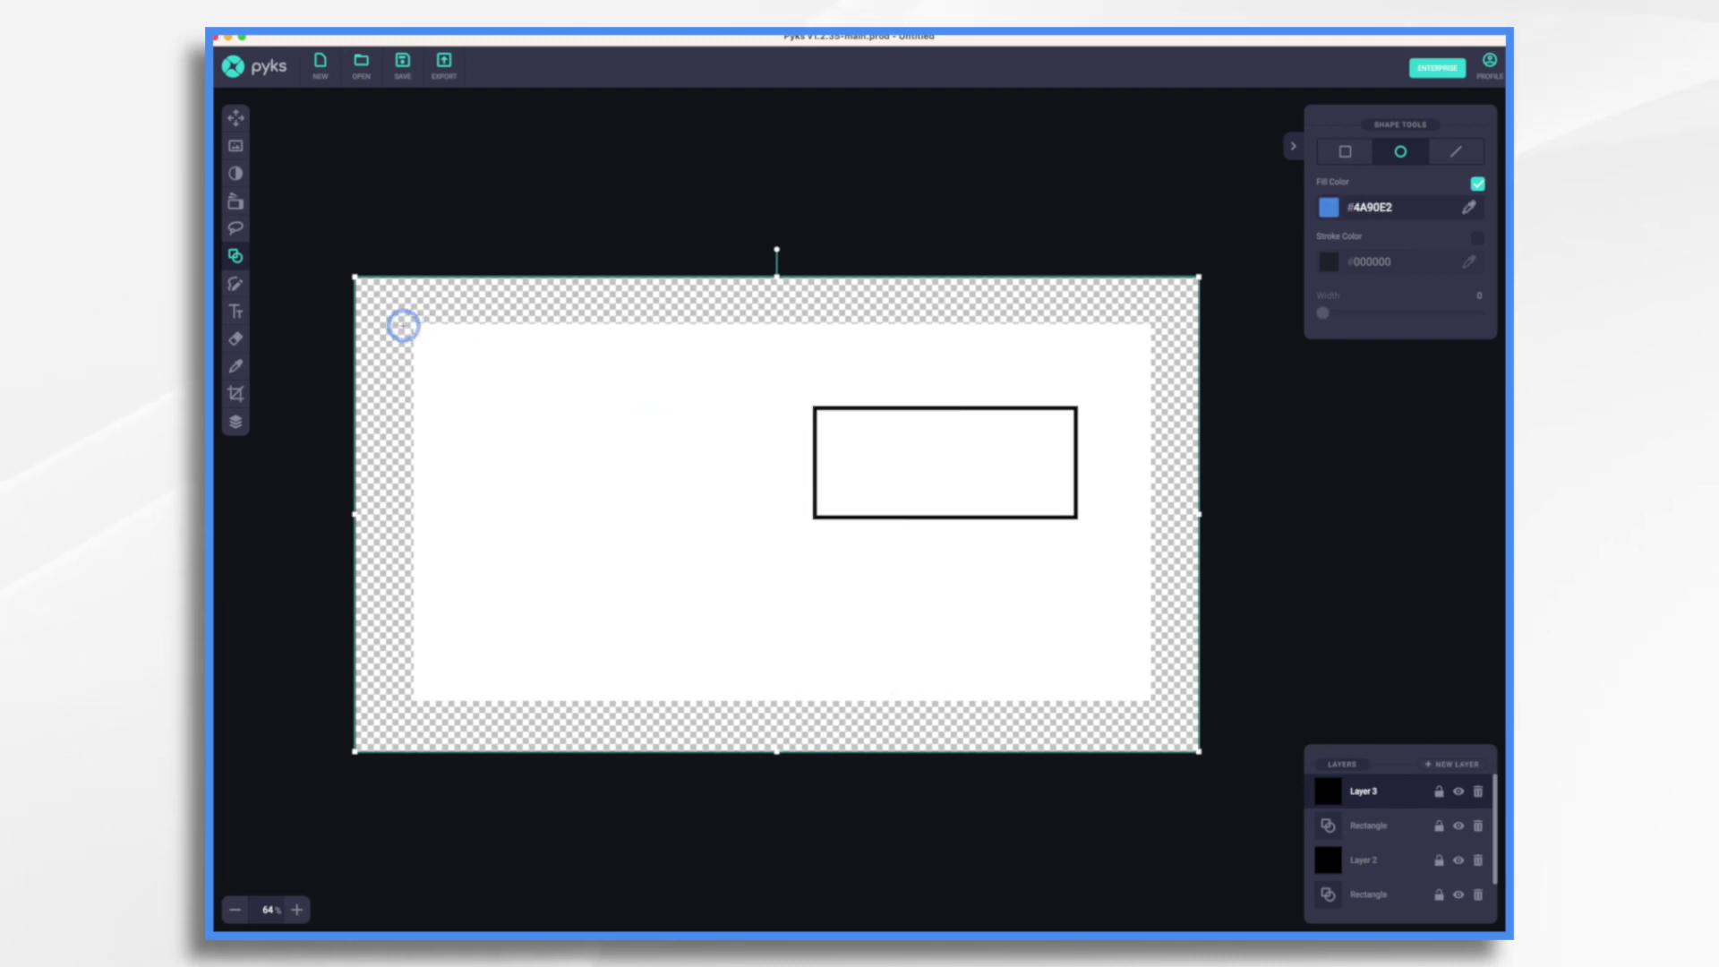
{"action": "left_click_drag", "start_coordinate": [402, 326], "coordinate": [781, 779]}
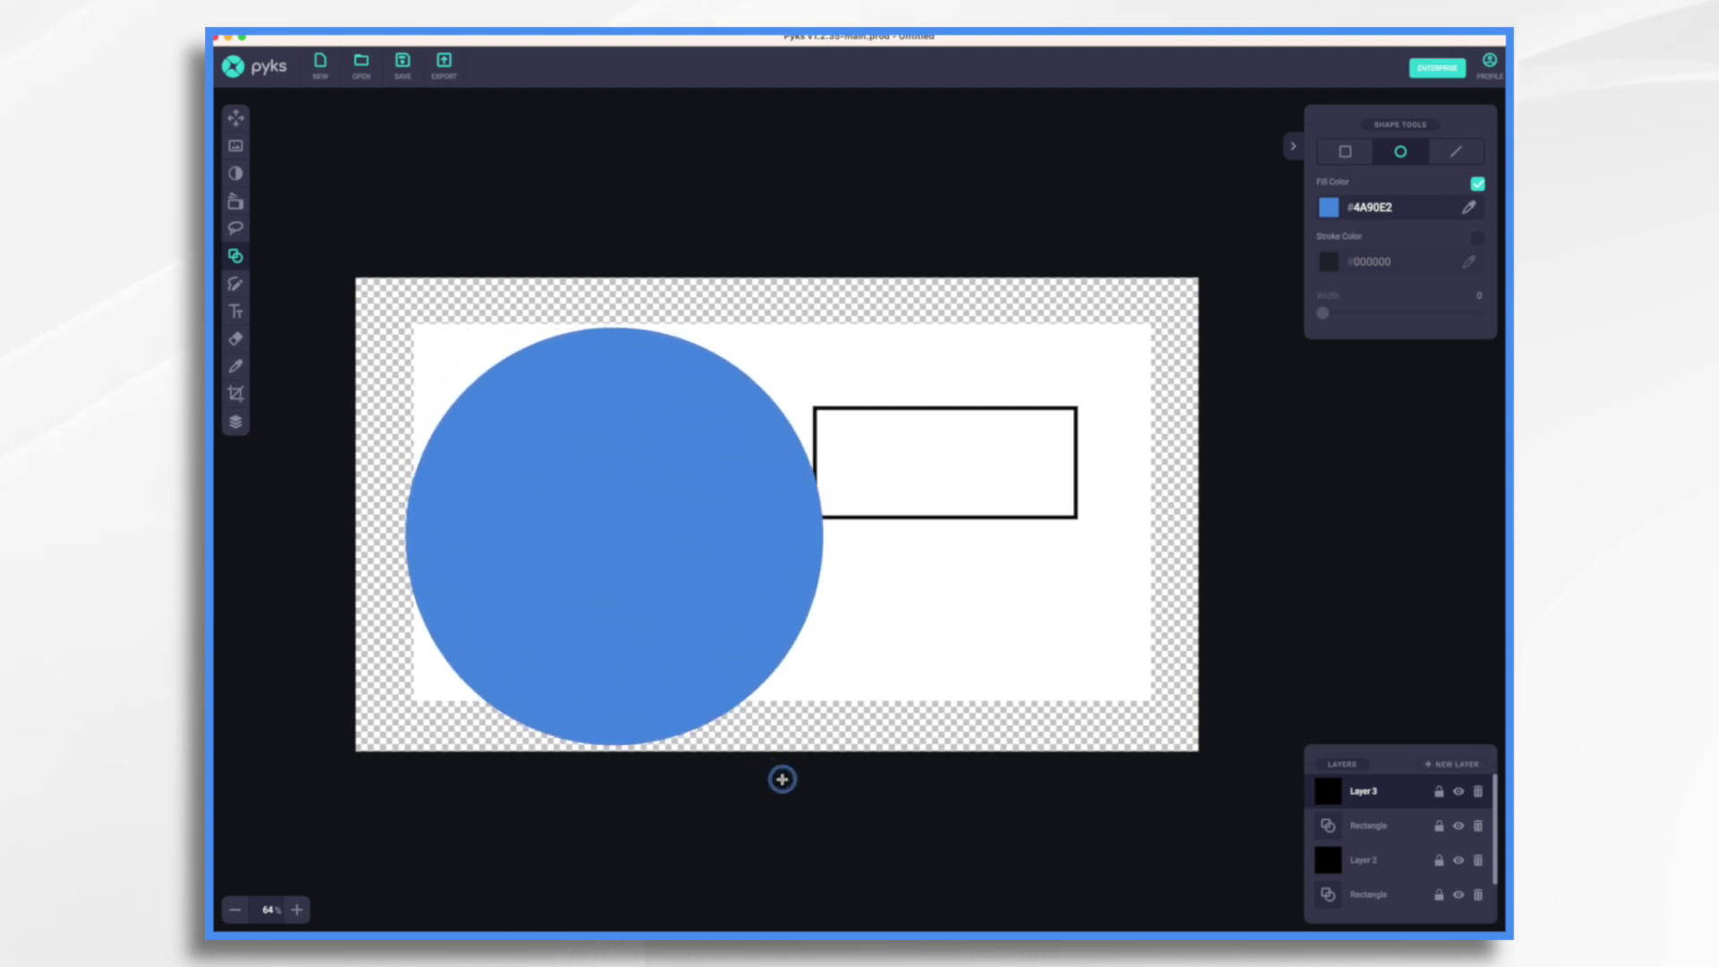
- Shift the blue circle past the canvas's left edge and stretch it vertically into an ellipse that spans the full canvas height
{"action": "left_click_drag", "start_coordinate": [624, 505], "coordinate": [556, 472]}
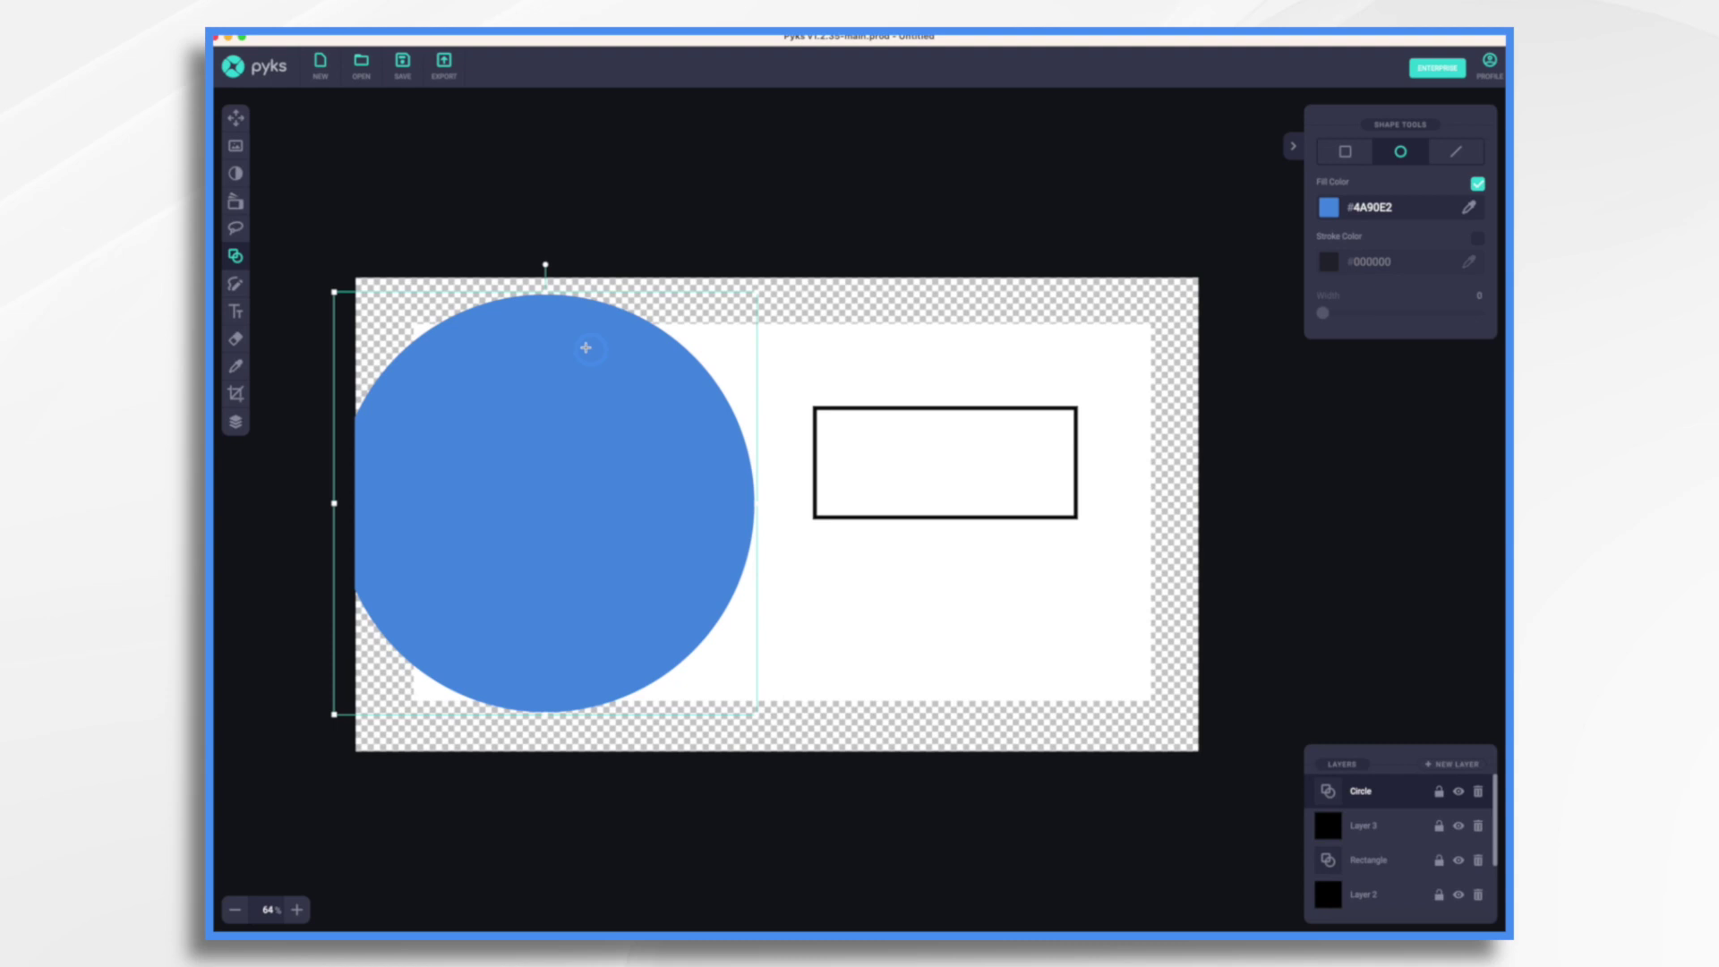
{"action": "left_click_drag", "start_coordinate": [543, 718], "coordinate": [527, 895]}
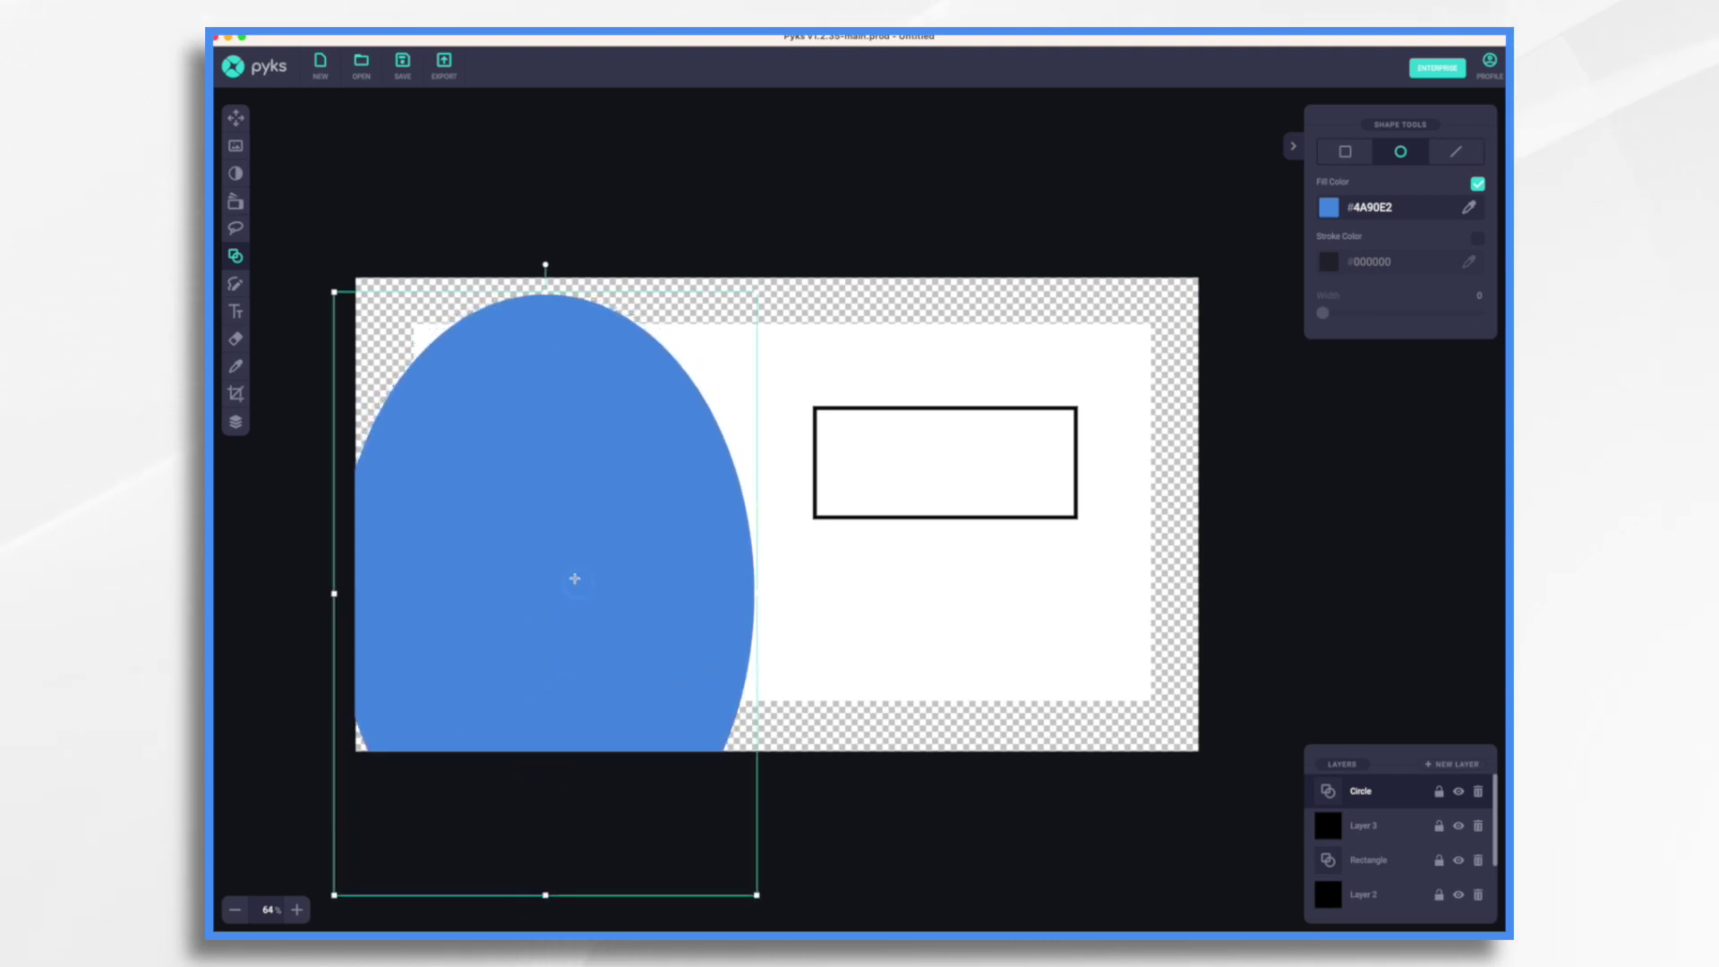
{"action": "left_click_drag", "start_coordinate": [564, 567], "coordinate": [566, 492]}
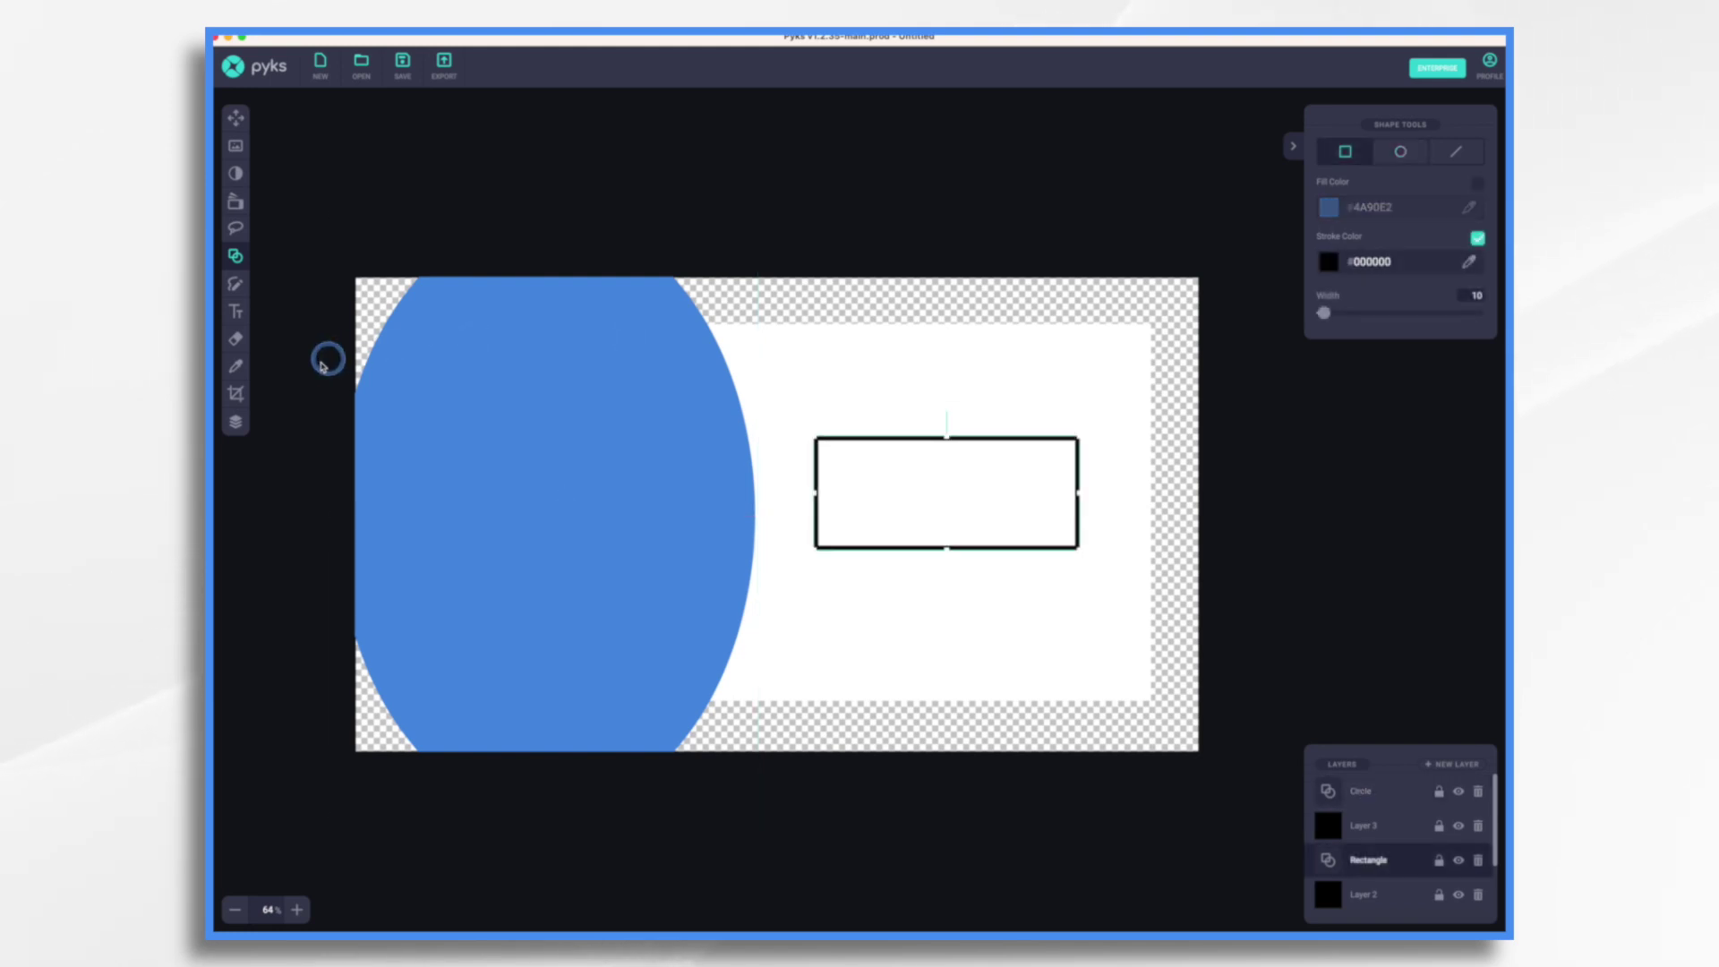
- Crop the image to 1621 by 854 so that no transparent margin remains around the white and blue areas
{"action": "left_click", "coordinate": [235, 395]}
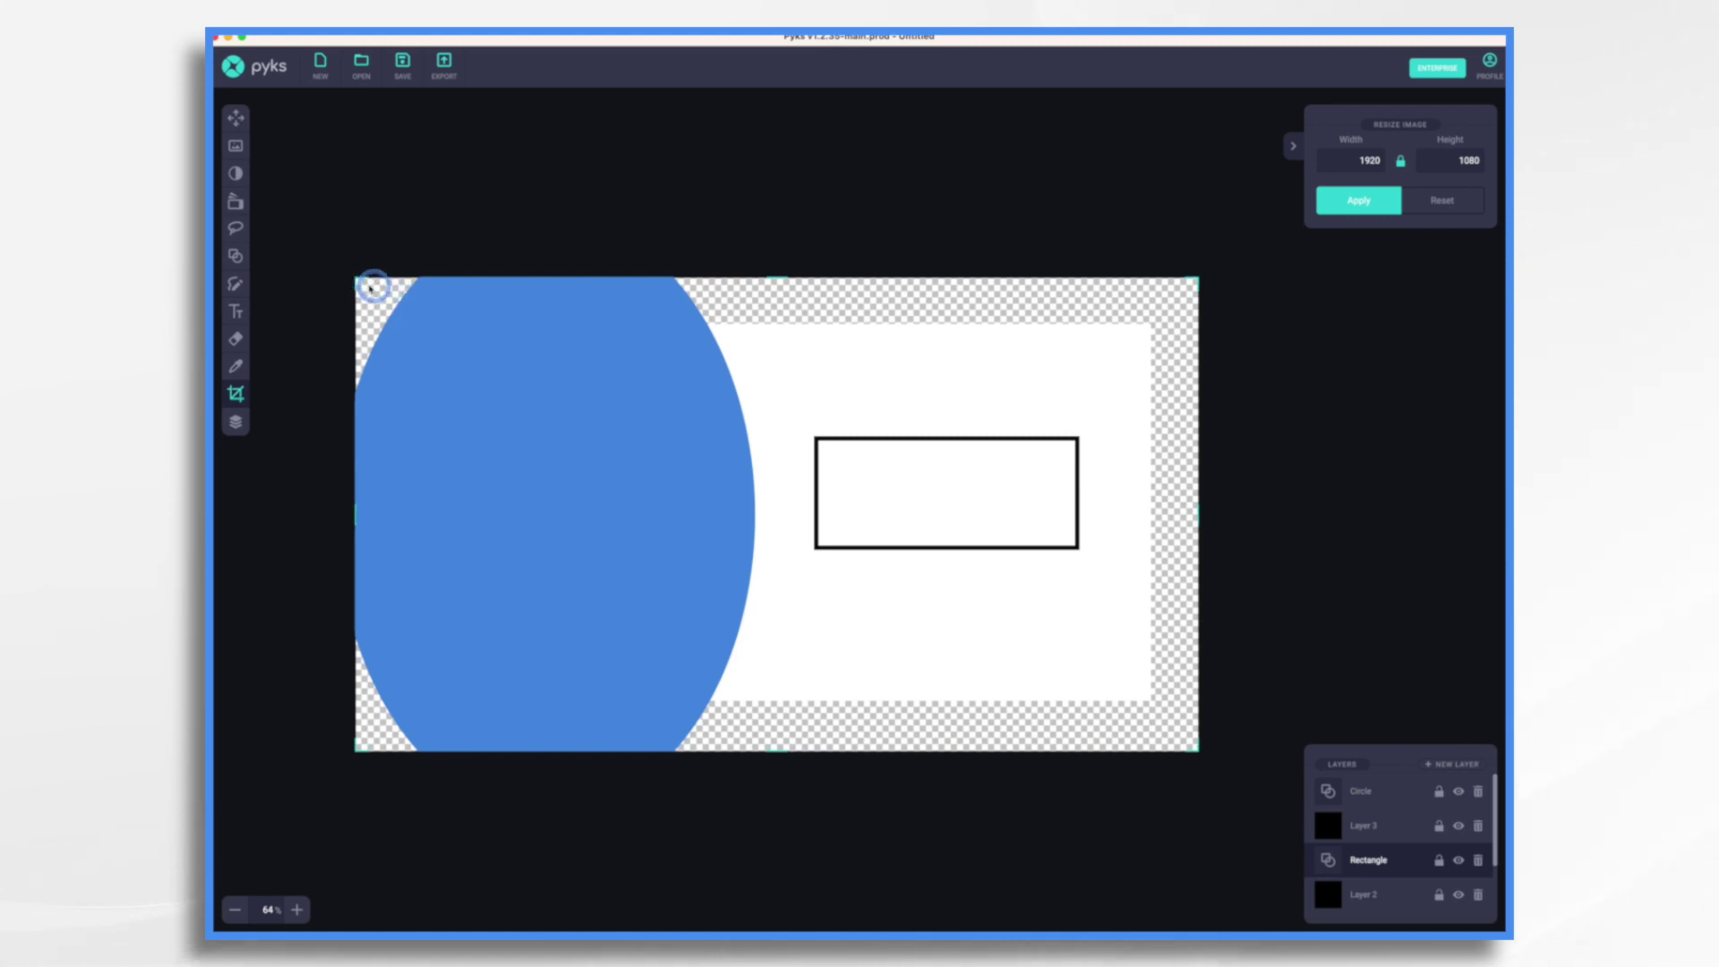
{"action": "left_click_drag", "start_coordinate": [356, 278], "coordinate": [436, 331]}
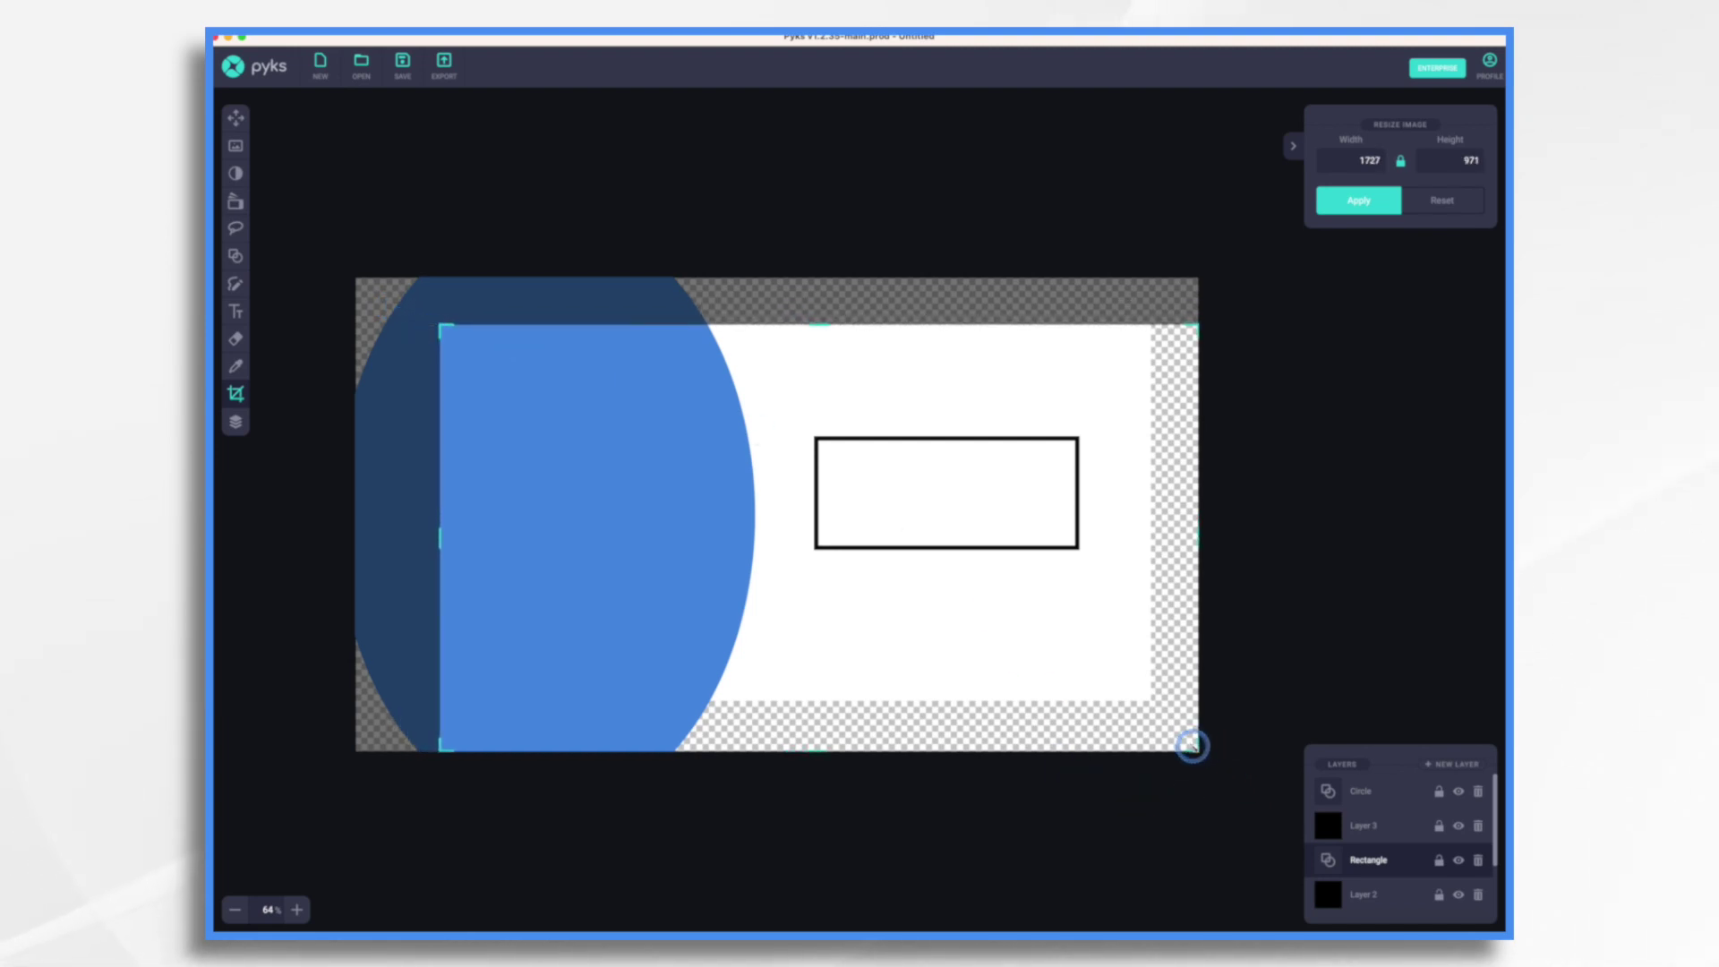
{"action": "left_click_drag", "start_coordinate": [1195, 746], "coordinate": [1160, 692]}
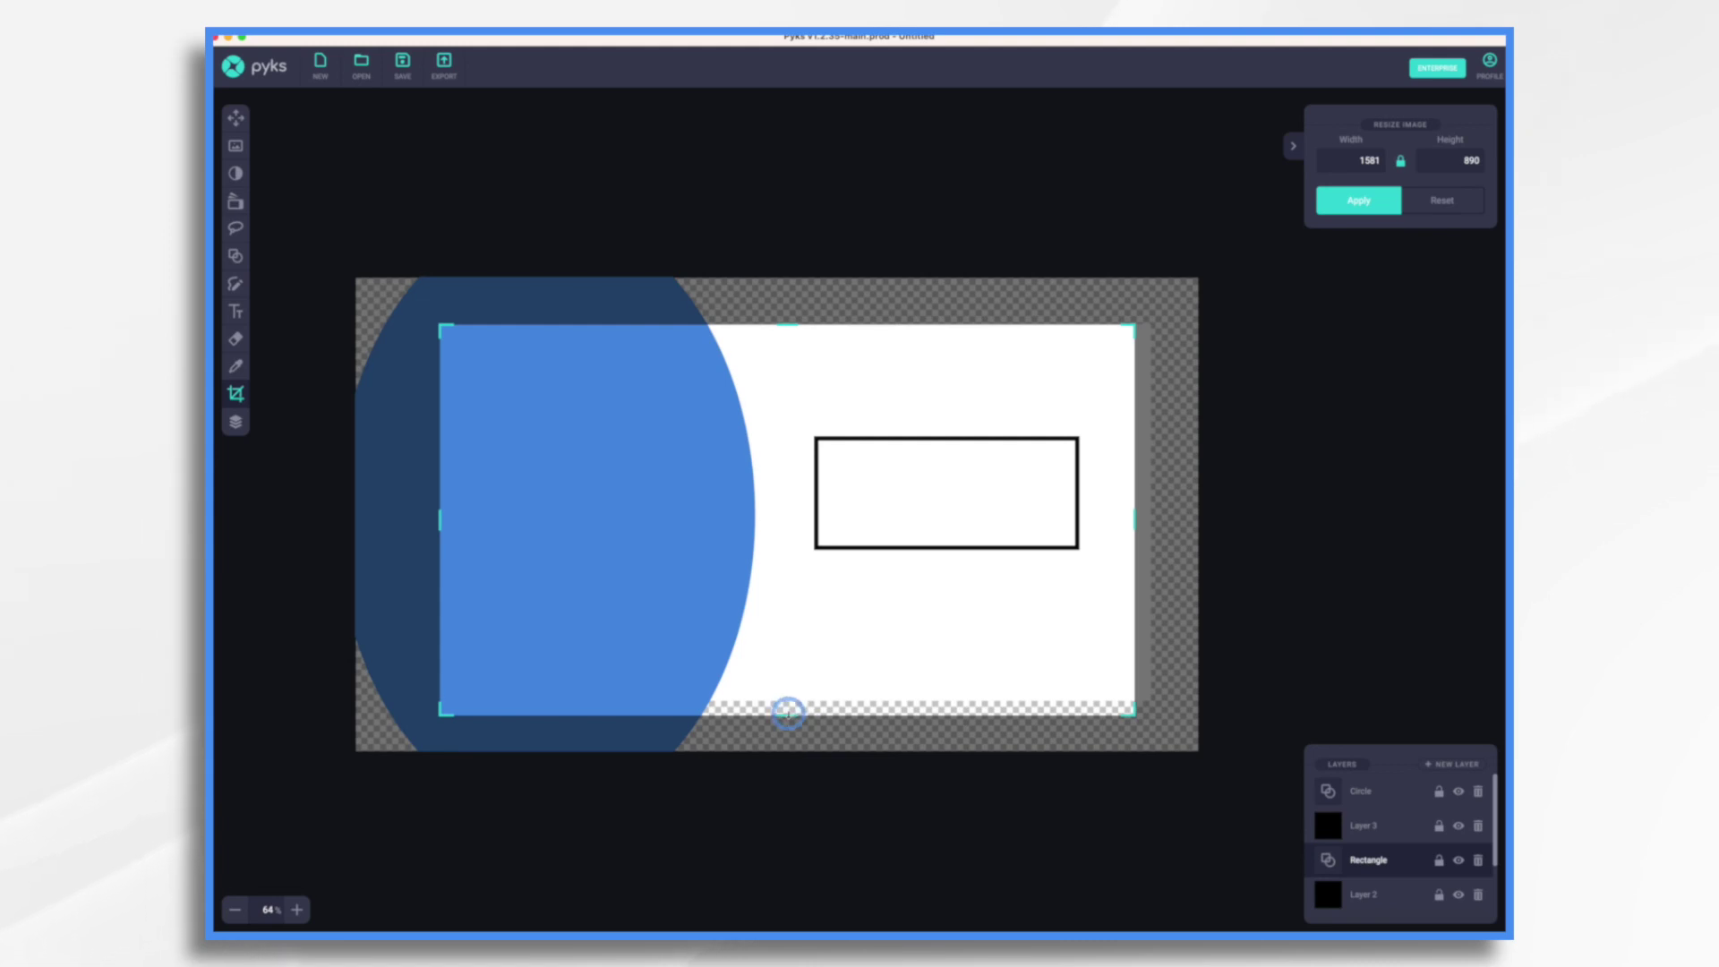
{"action": "left_click_drag", "start_coordinate": [787, 713], "coordinate": [790, 701]}
{"action": "left_click_drag", "start_coordinate": [1130, 505], "coordinate": [1152, 509]}
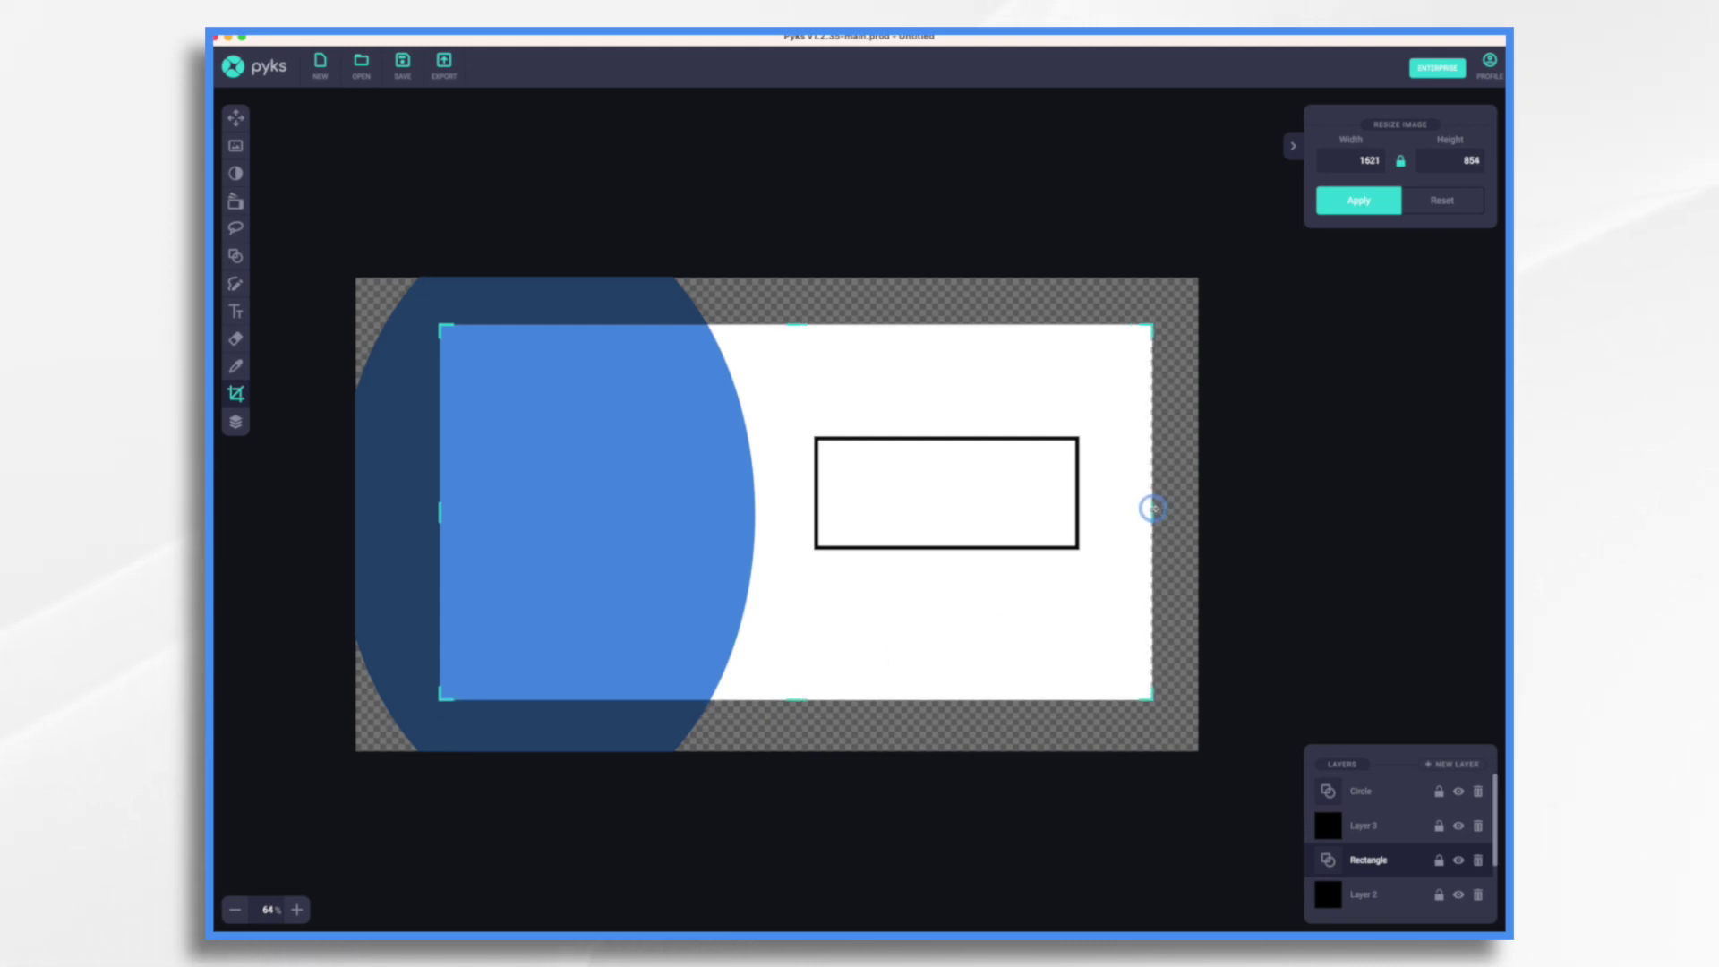
{"action": "left_click", "coordinate": [1368, 201]}
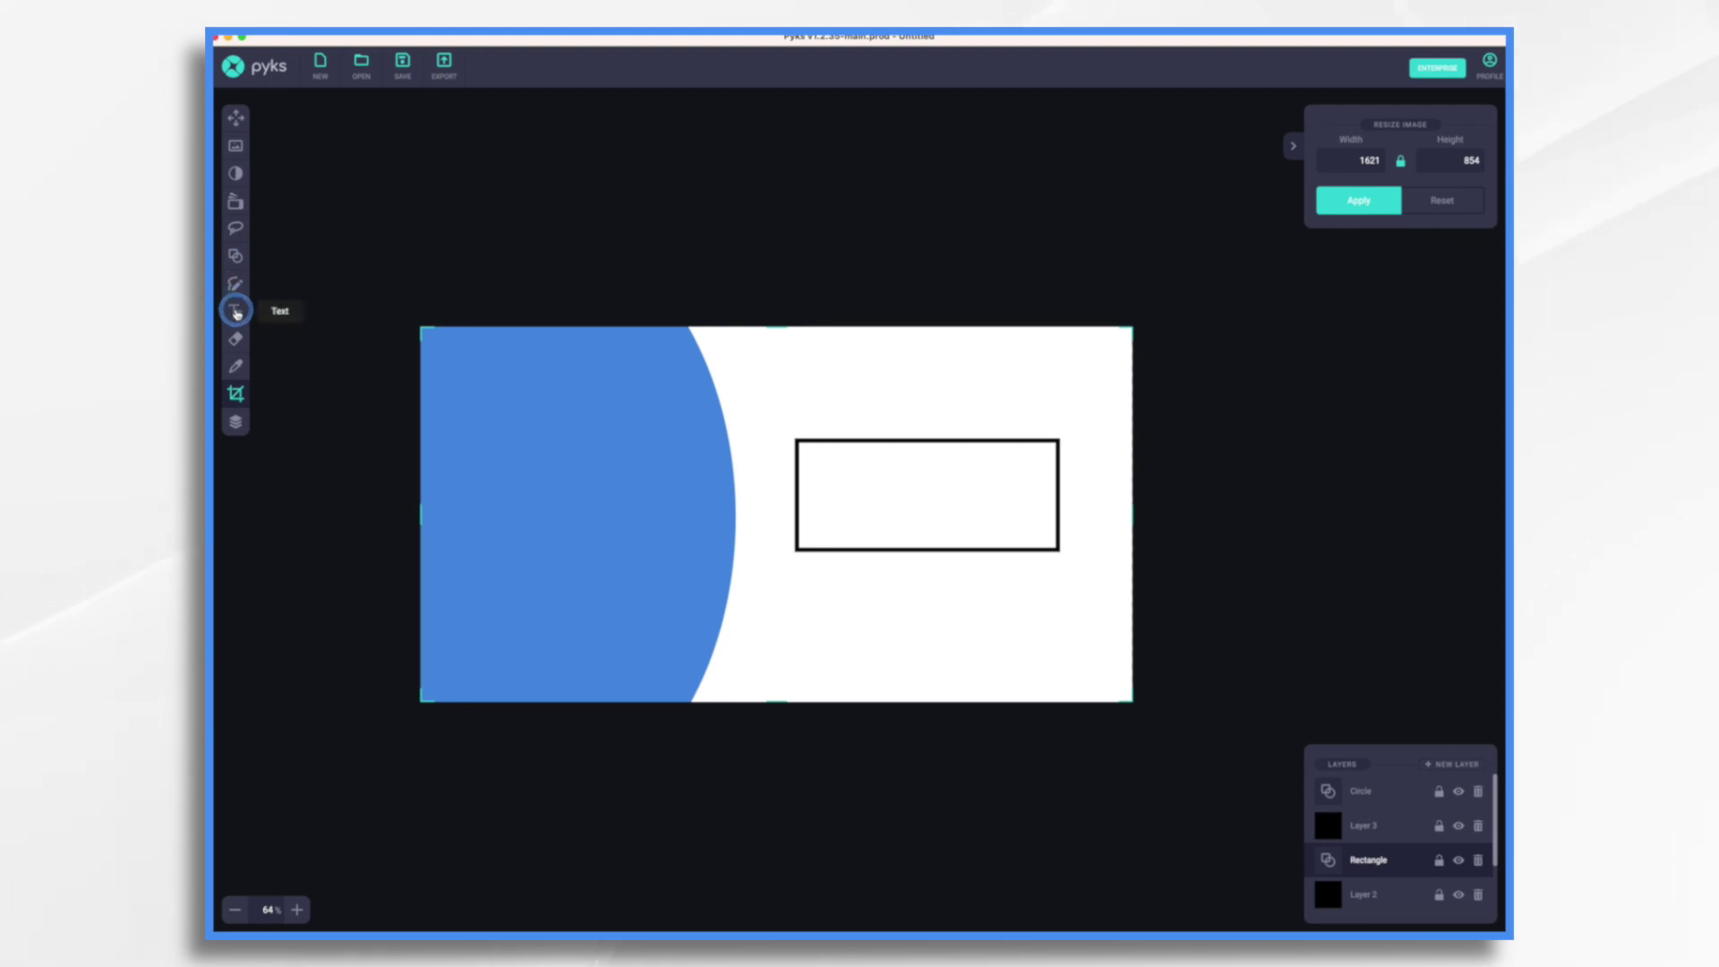
- Add the text APRILFOOL2023 inside the outlined rectangle
{"action": "left_click", "coordinate": [236, 312]}
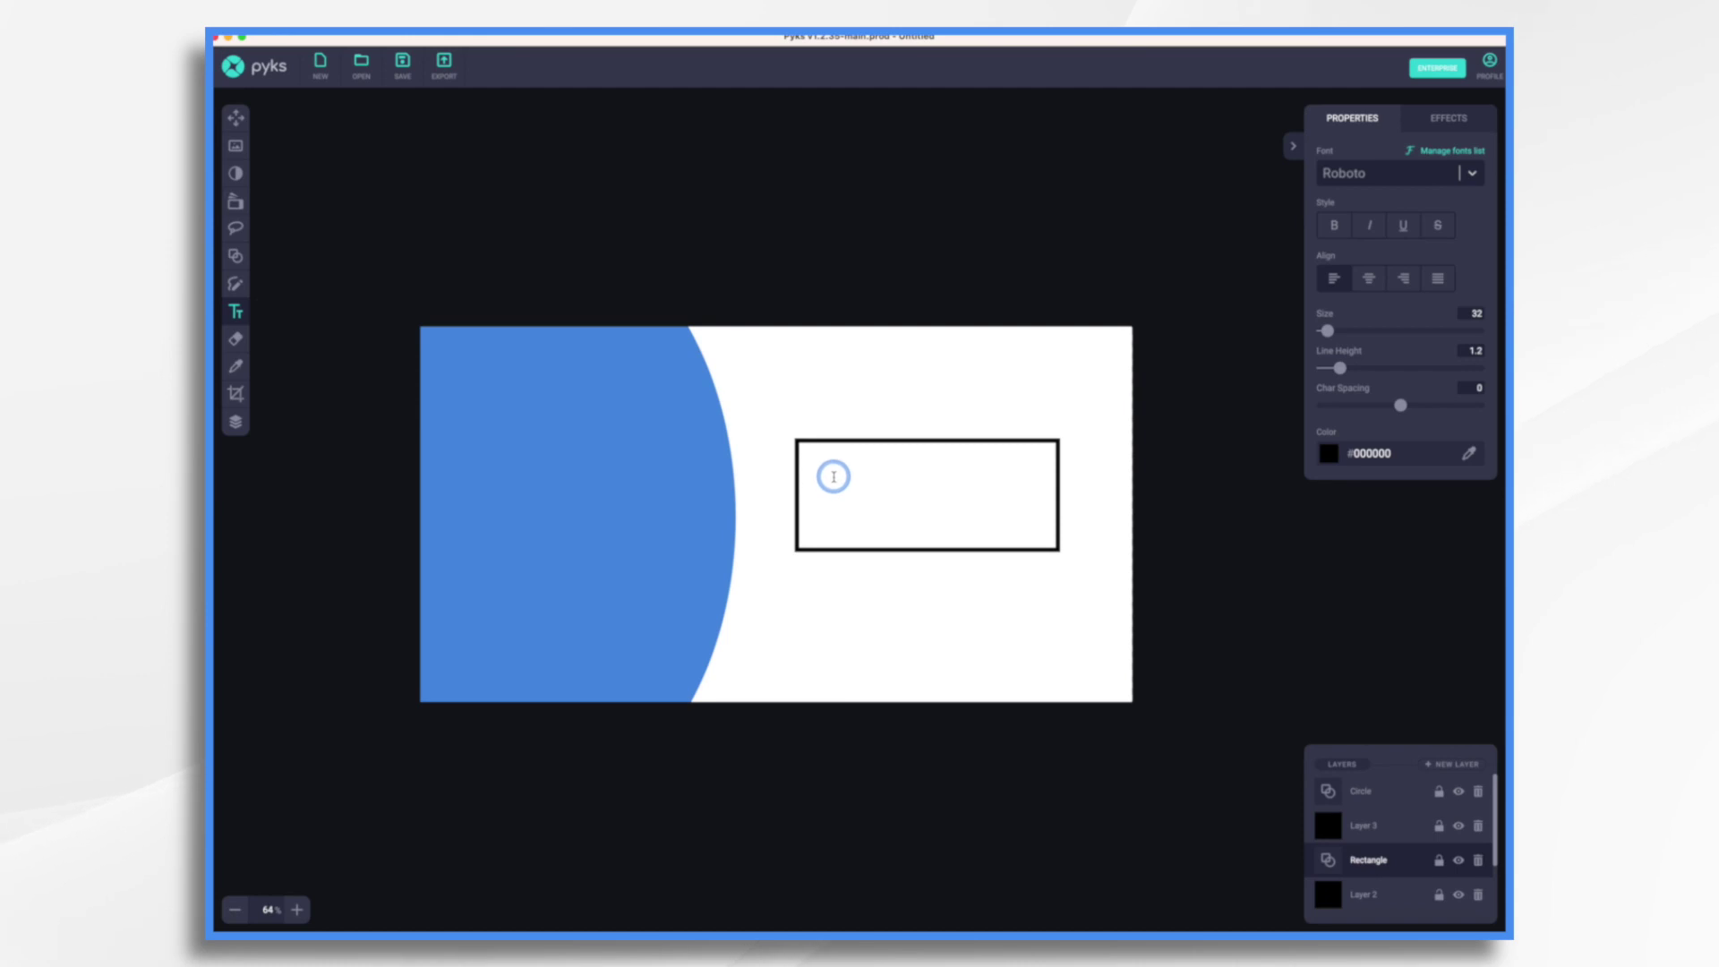
{"action": "left_click", "coordinate": [820, 493]}
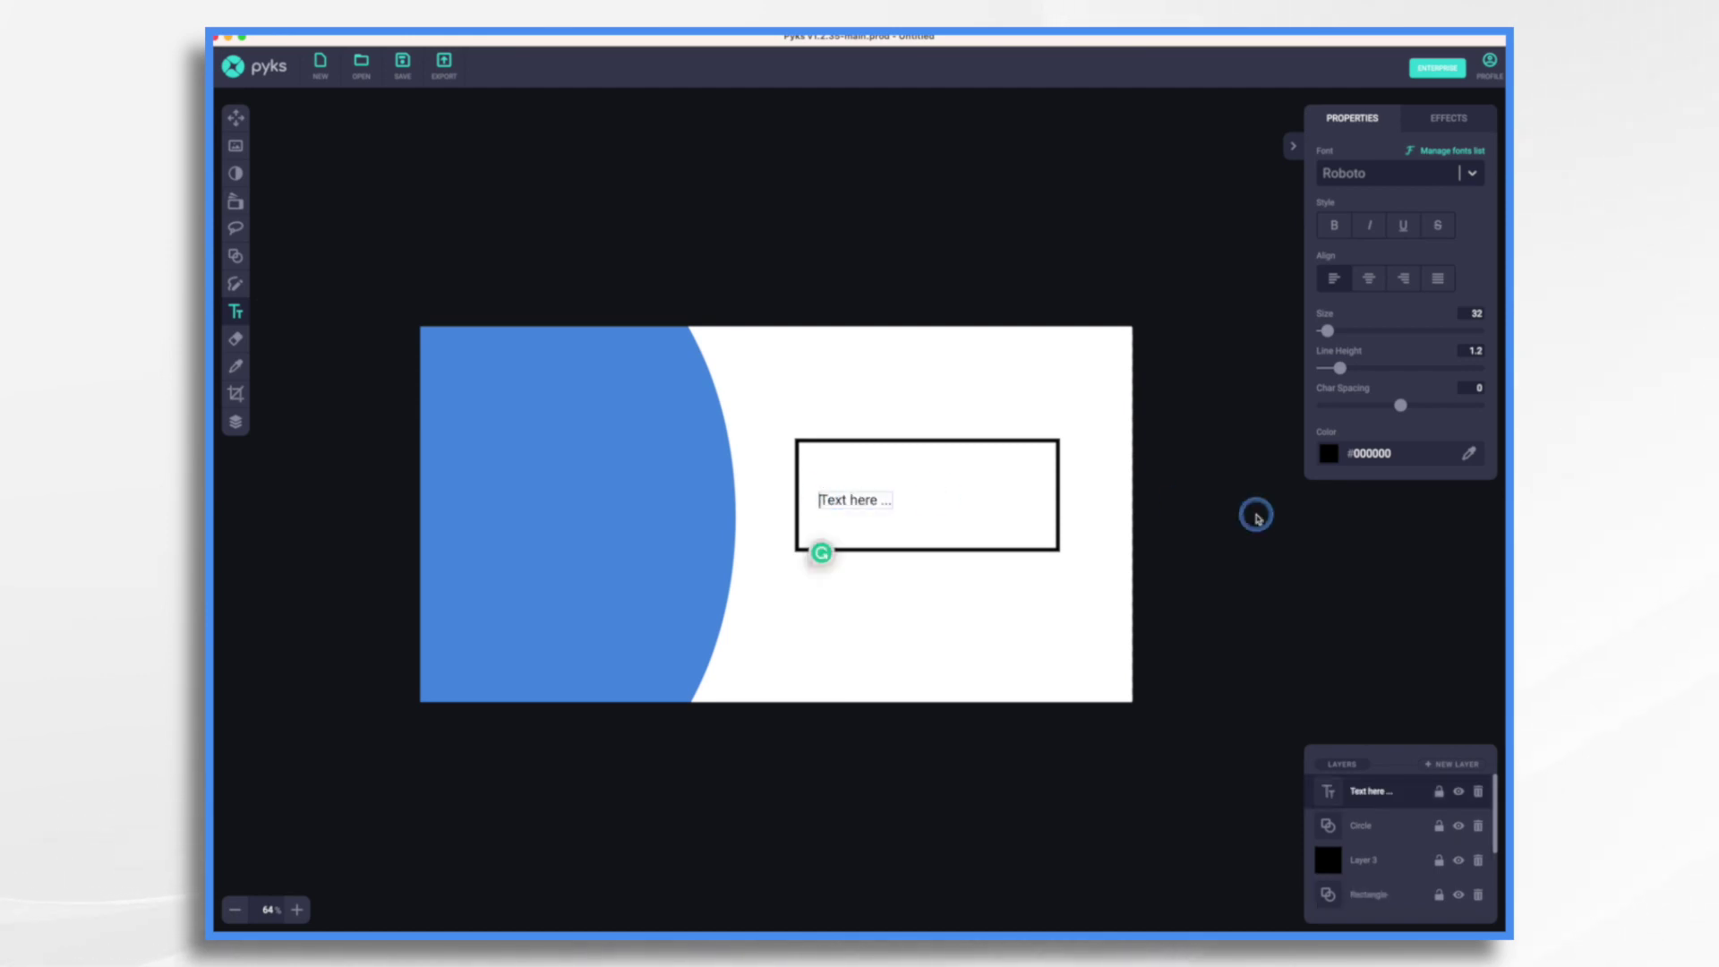
{"action": "left_click", "coordinate": [876, 500]}
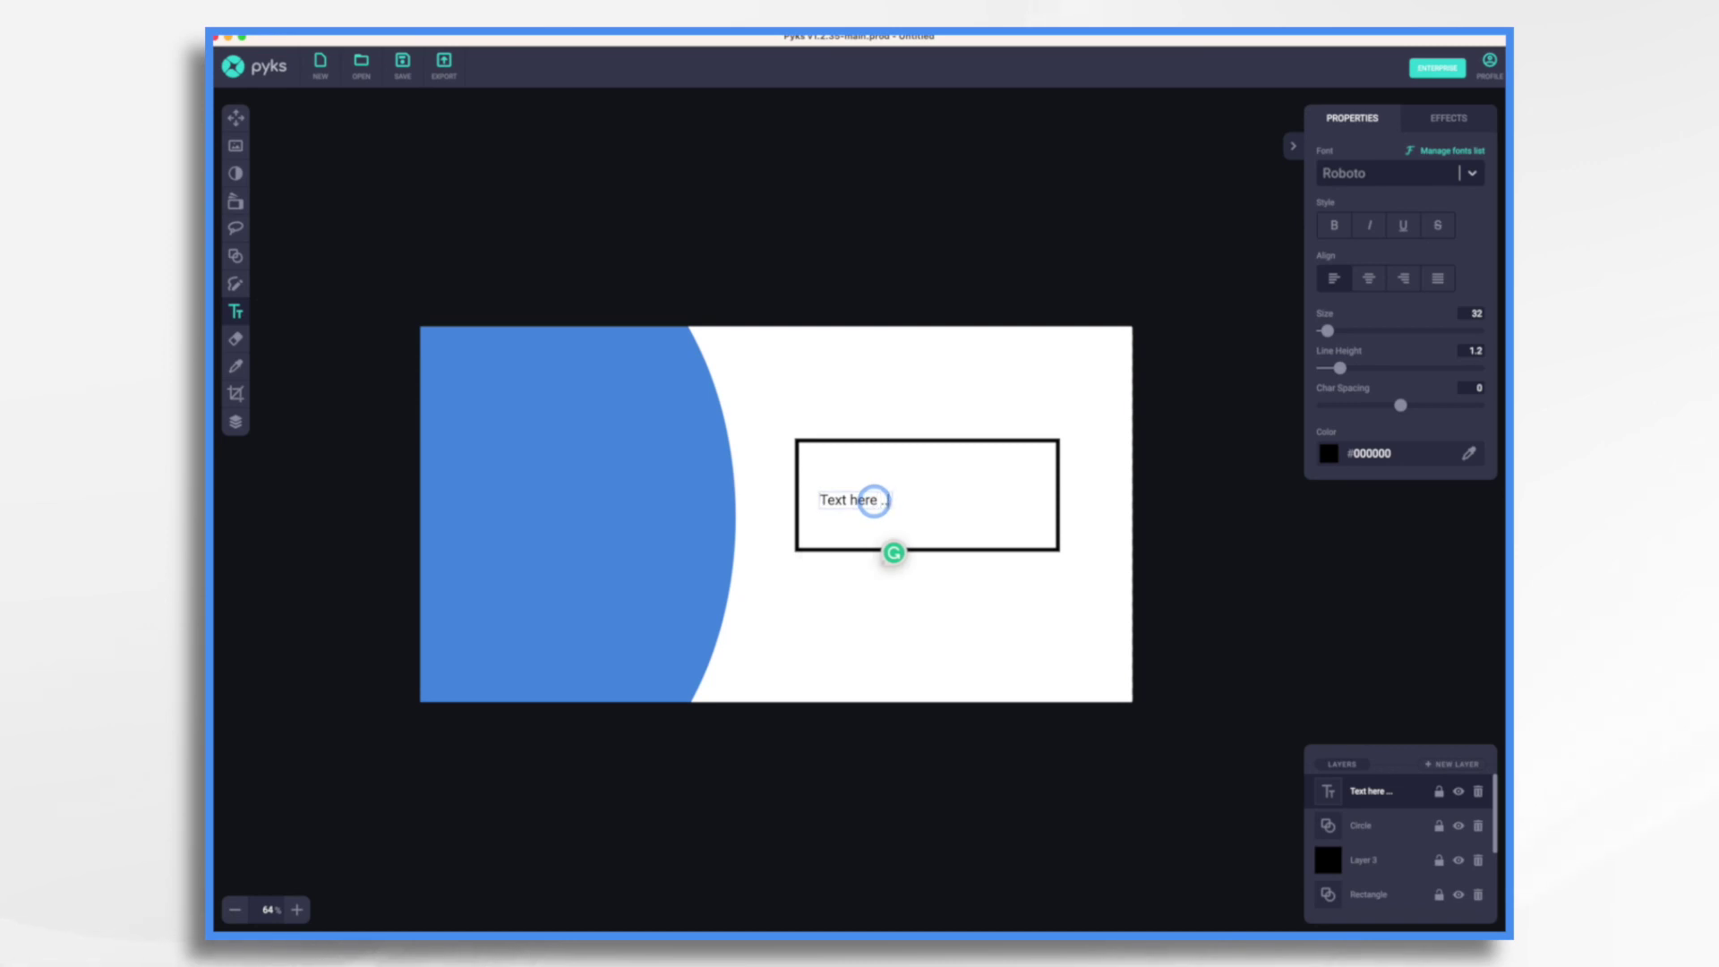
{"action": "key", "text": "BackSpace"}
{"action": "key", "text": "BackSpace"}
{"action": "key", "text": "BackSpace"}
{"action": "key", "text": "BackSpace"}
{"action": "key", "text": "BackSpace"}
{"action": "key", "text": "BackSpace"}
{"action": "key", "text": "BackSpace"}
{"action": "type", "text": "APRIL"}
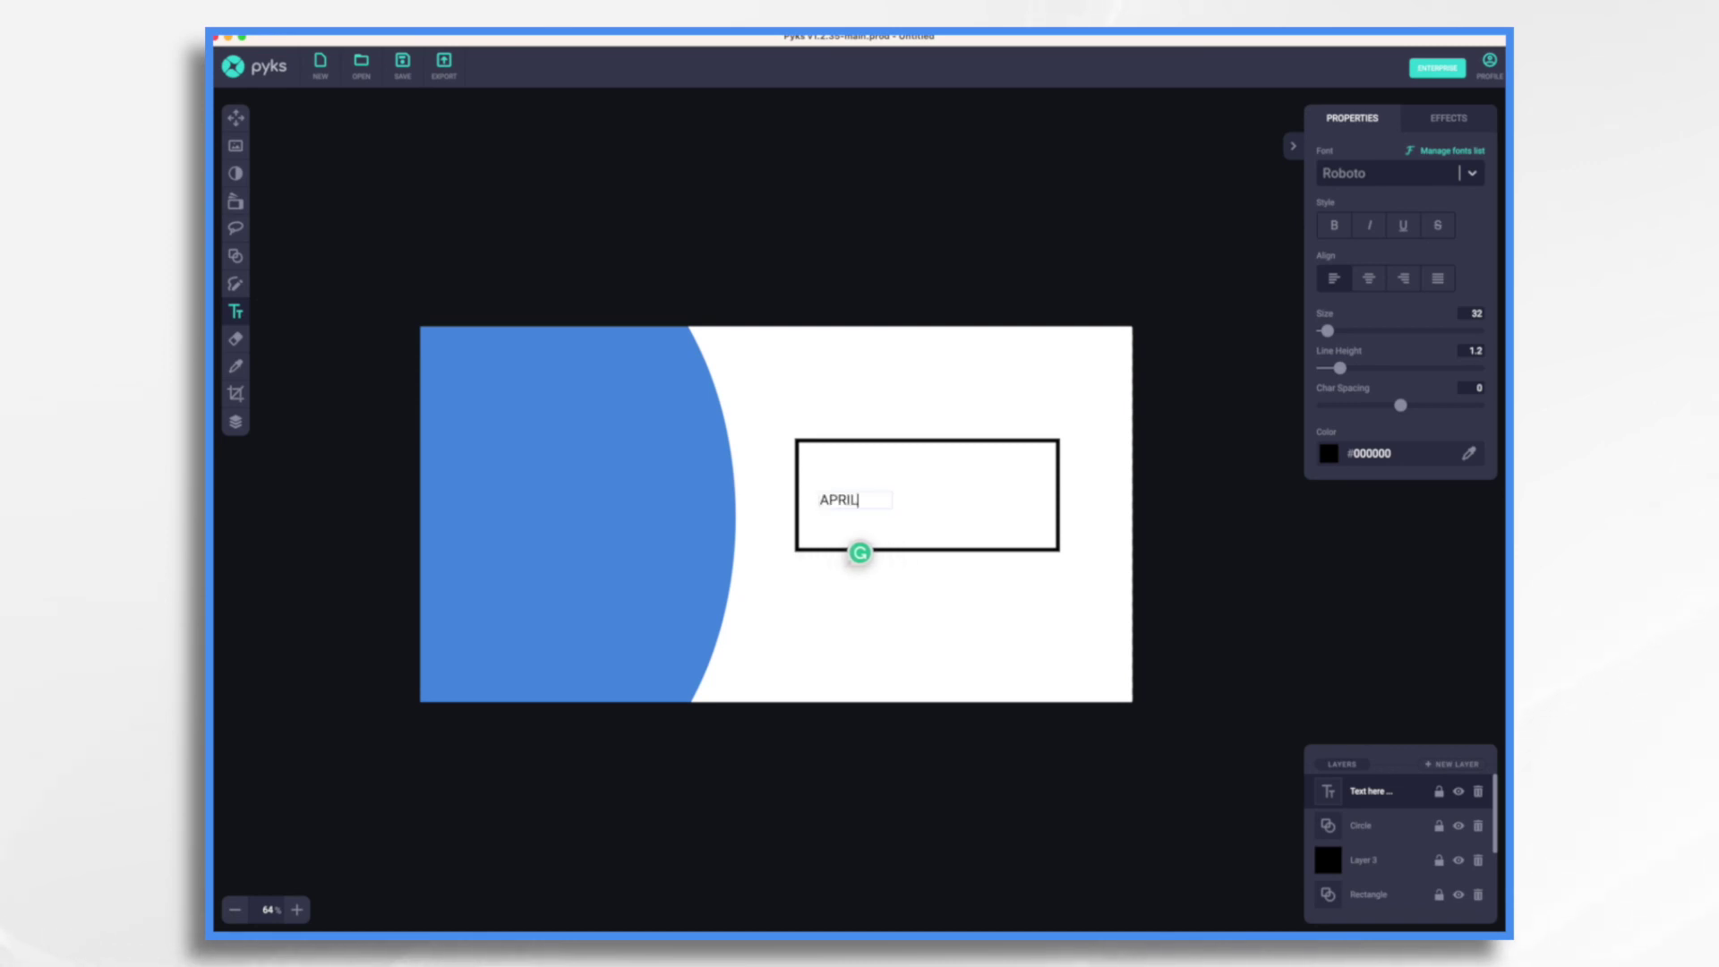
{"action": "type", "text": "FOOL2023"}
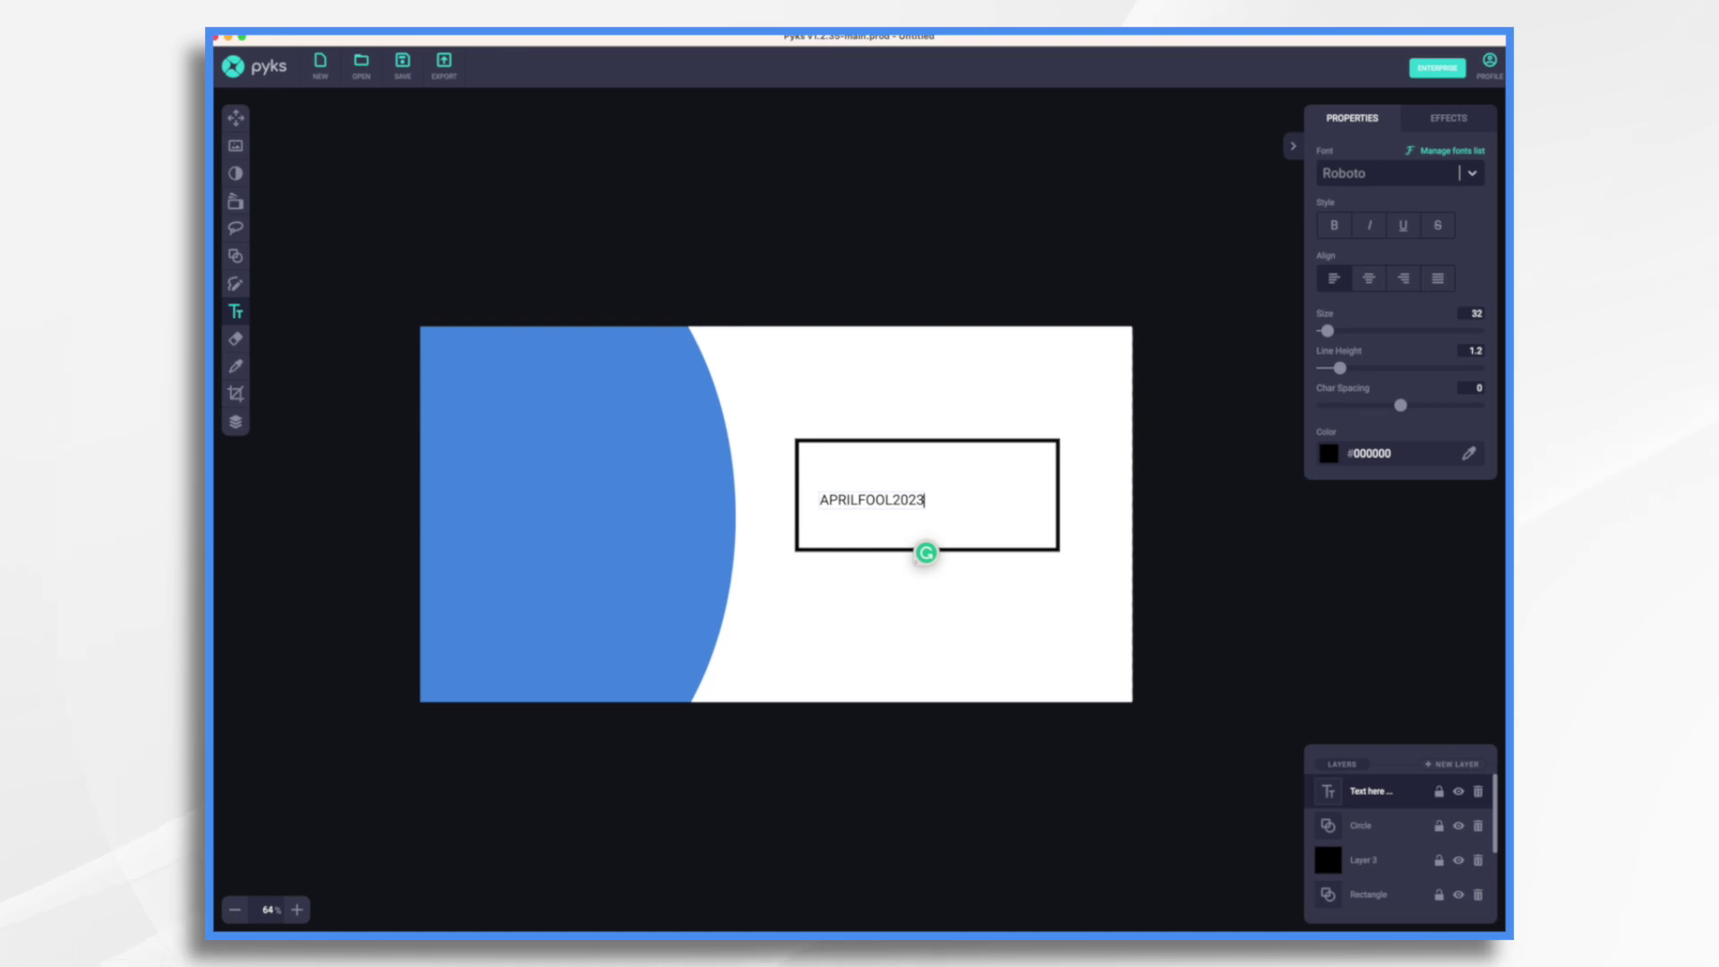
- Set the APRILFOOL2023 text to size 77 and make it bold
{"action": "key", "text": "super+a"}
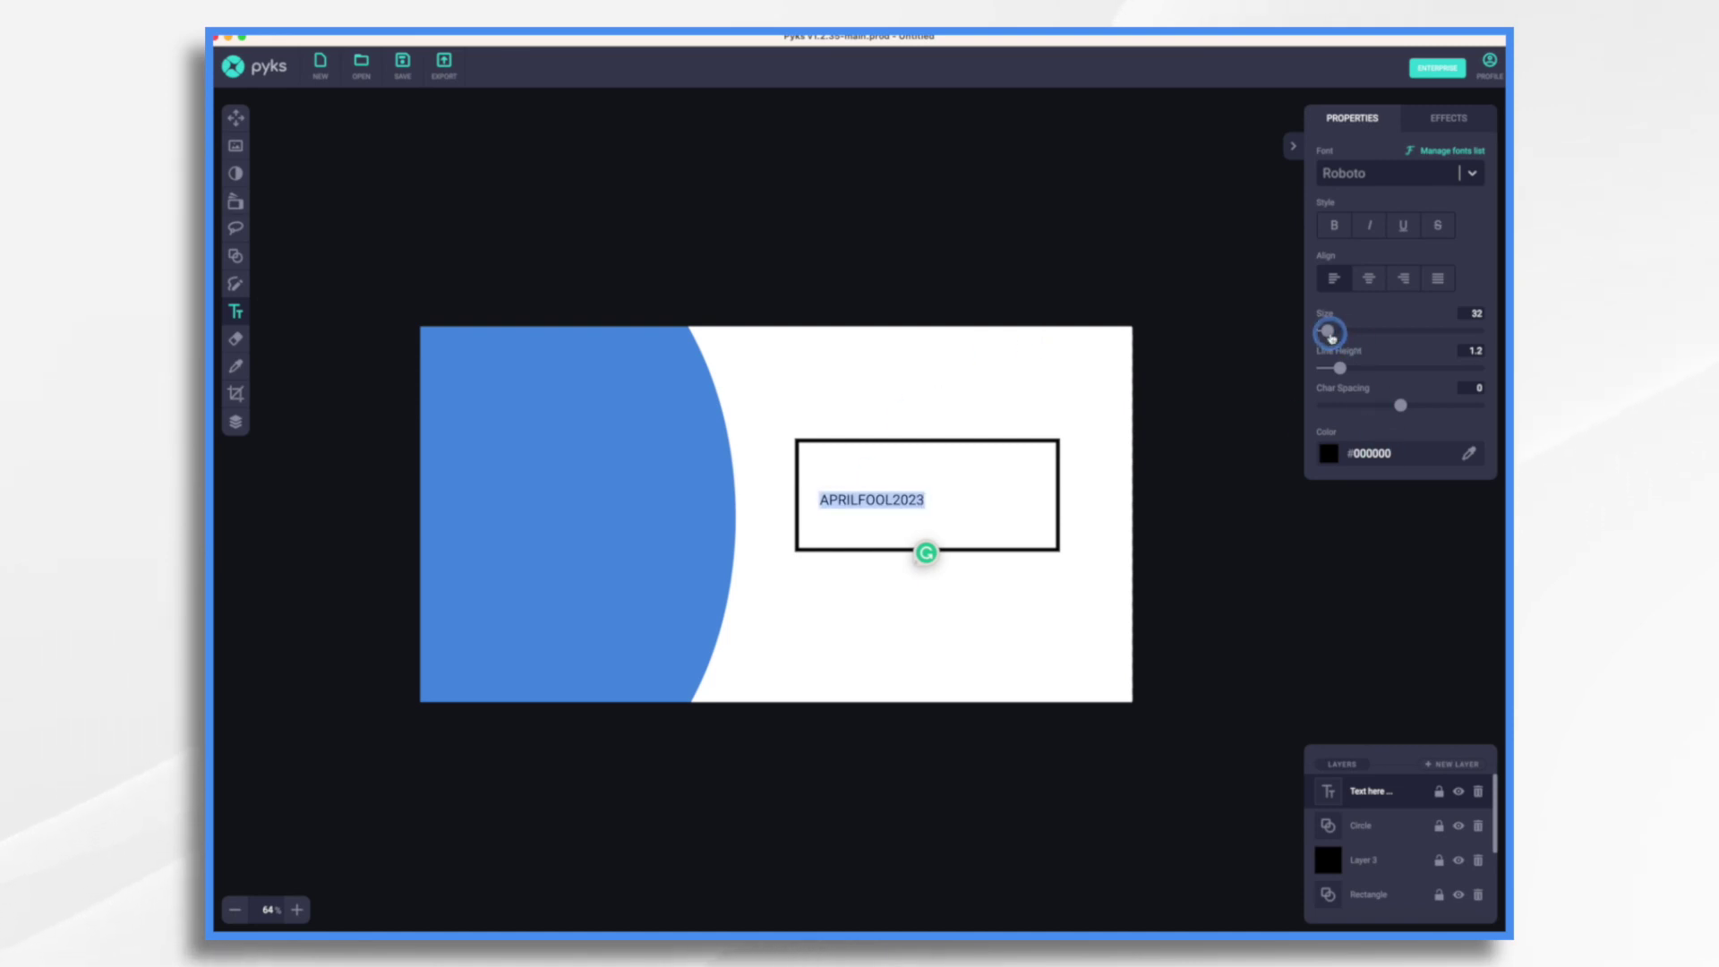
{"action": "left_click_drag", "start_coordinate": [1327, 331], "coordinate": [1335, 334]}
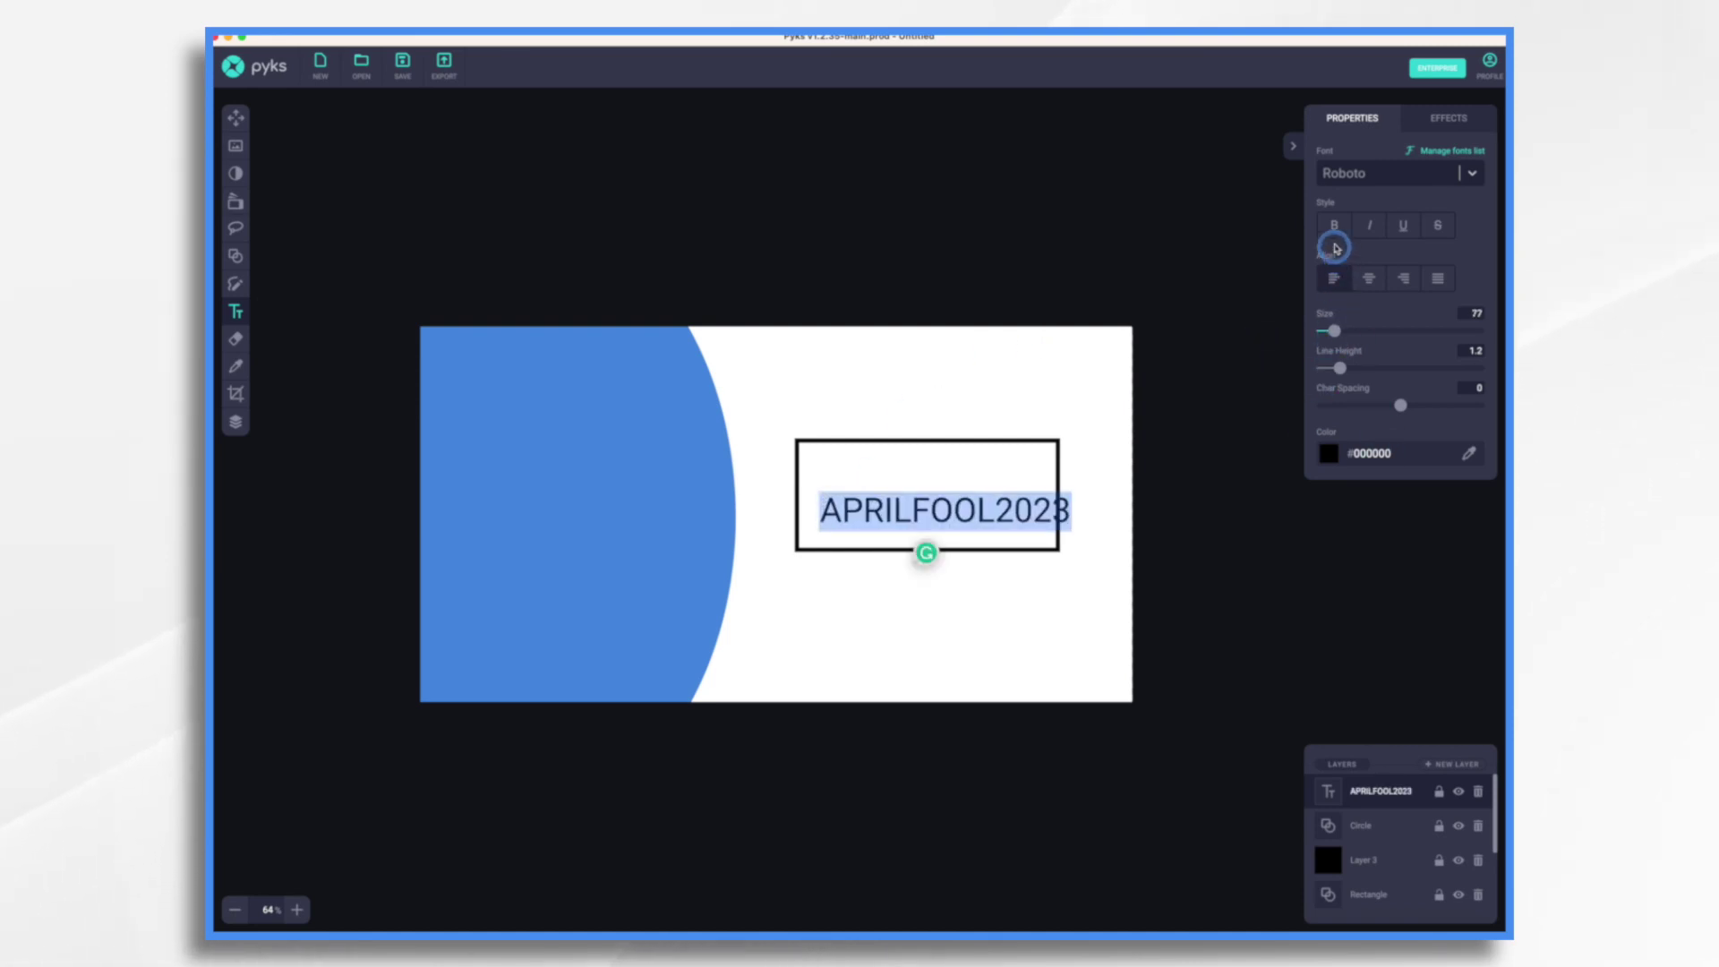
{"action": "left_click", "coordinate": [1334, 231]}
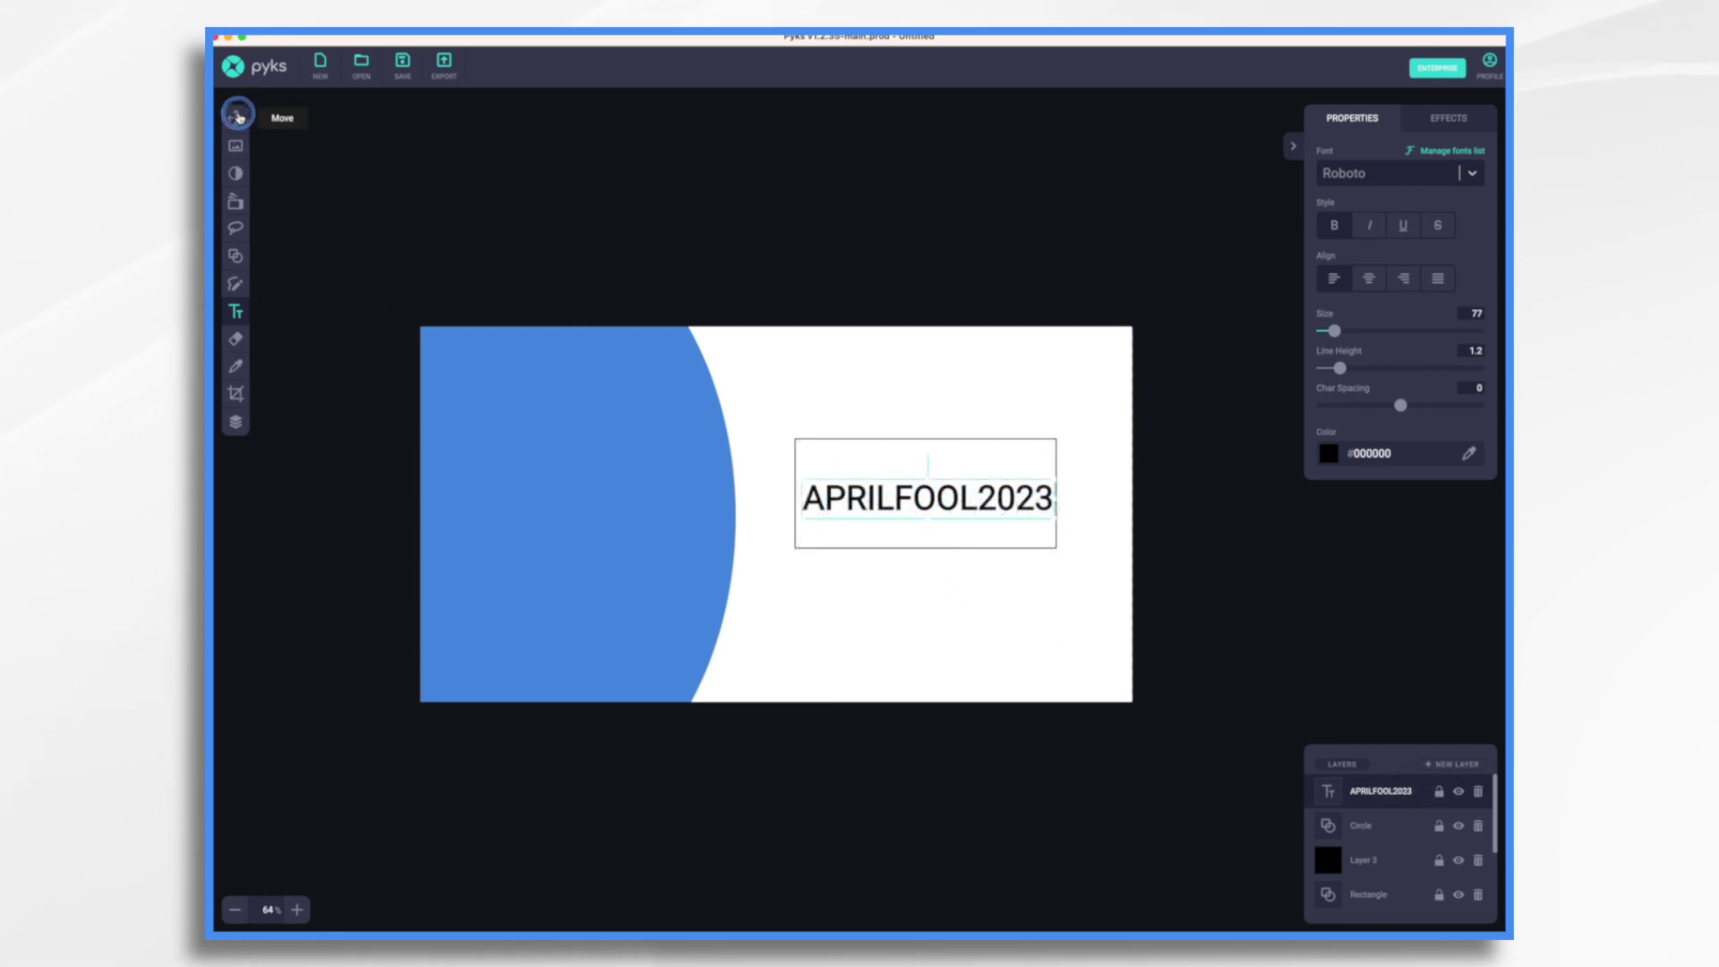
- Center the promo code text within its outlined box and flip it horizontally so it reads mirrored
{"action": "left_click", "coordinate": [236, 117]}
{"action": "left_click_drag", "start_coordinate": [887, 509], "coordinate": [883, 503]}
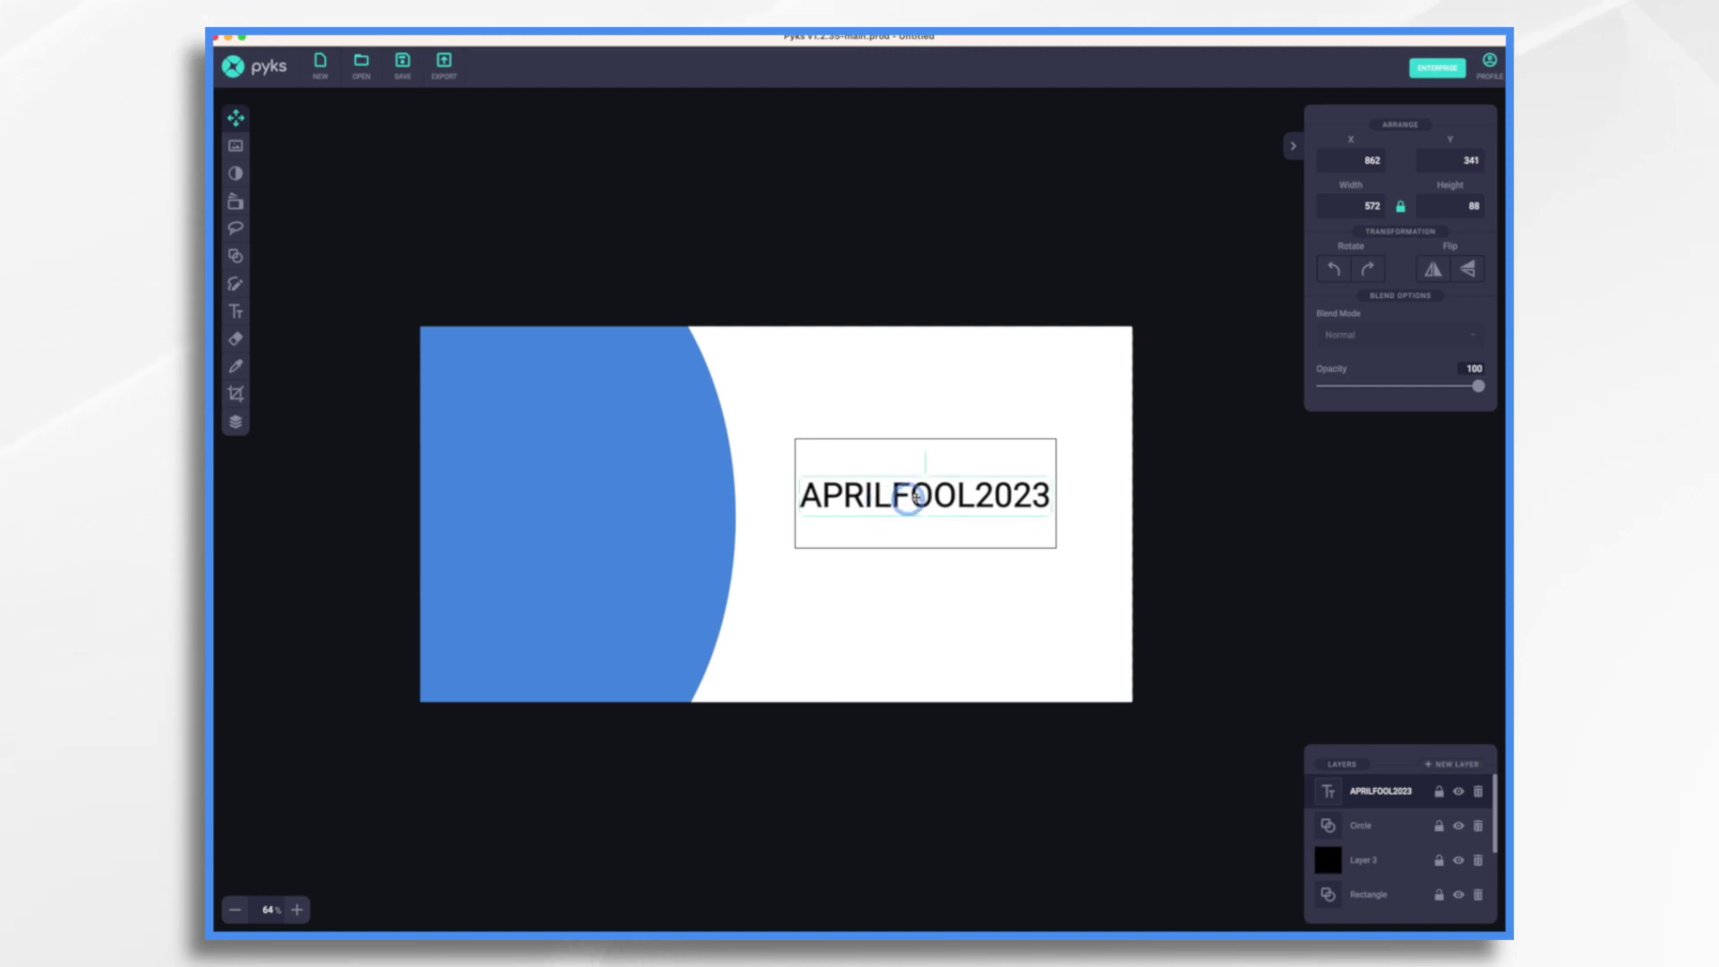
{"action": "left_click", "coordinate": [1436, 268]}
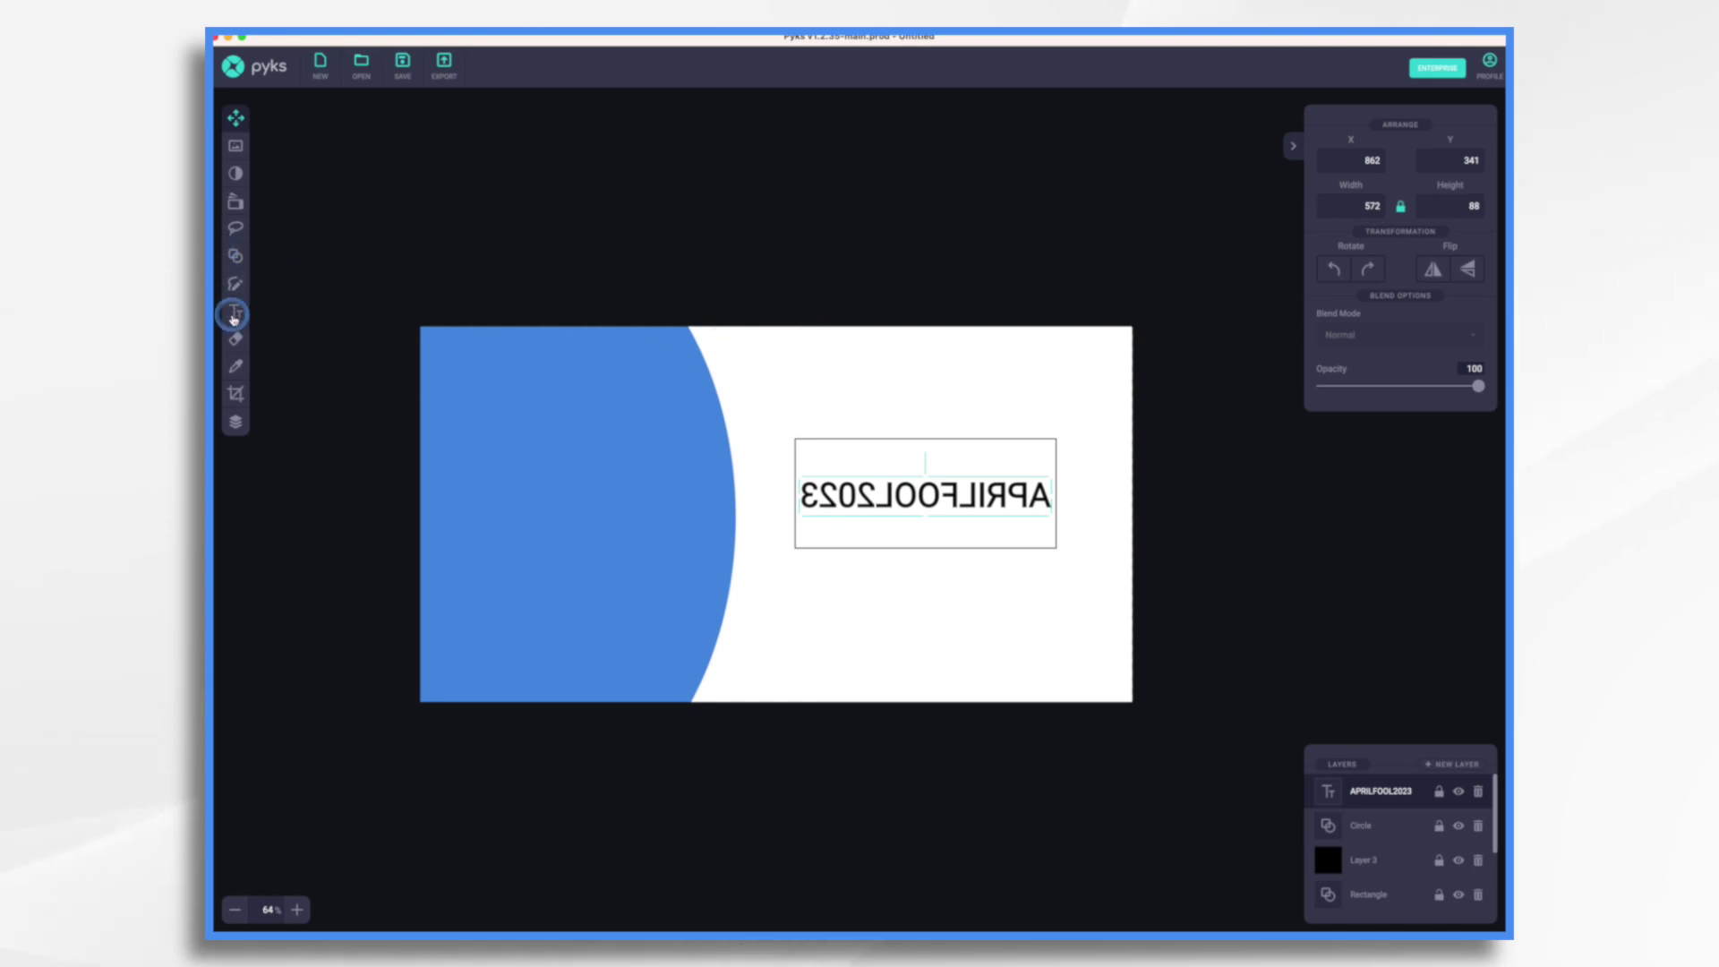
- Add the text GET 20% OFF FOR APRIL FOOL'S DAY on the blue area
{"action": "left_click", "coordinate": [234, 311]}
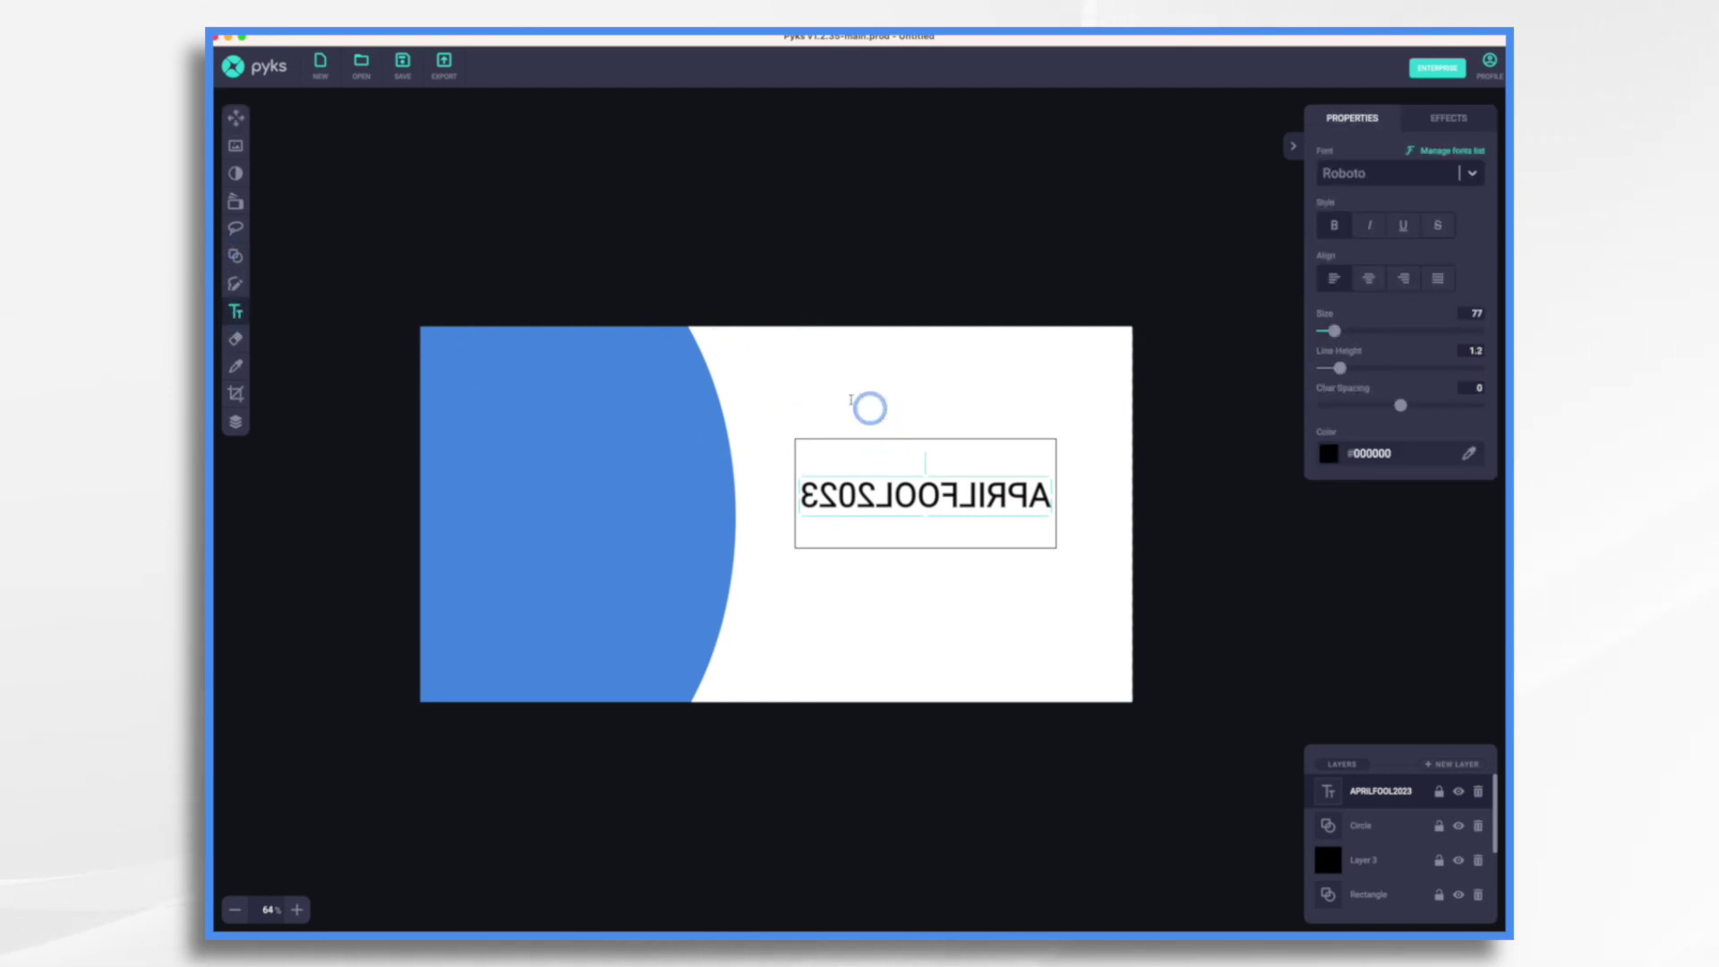
{"action": "left_click", "coordinate": [517, 450]}
{"action": "key", "text": "BackSpace"}
{"action": "key", "text": "BackSpace"}
{"action": "key", "text": "BackSpace"}
{"action": "key", "text": "BackSpace"}
{"action": "key", "text": "BackSpace"}
{"action": "key", "text": "BackSpace"}
{"action": "key", "text": "BackSpace"}
{"action": "key", "text": "BackSpace"}
{"action": "key", "text": "BackSpace"}
{"action": "key", "text": "BackSpace"}
{"action": "key", "text": "BackSpace"}
{"action": "key", "text": "BackSpace"}
{"action": "type", "text": "GET 20"}
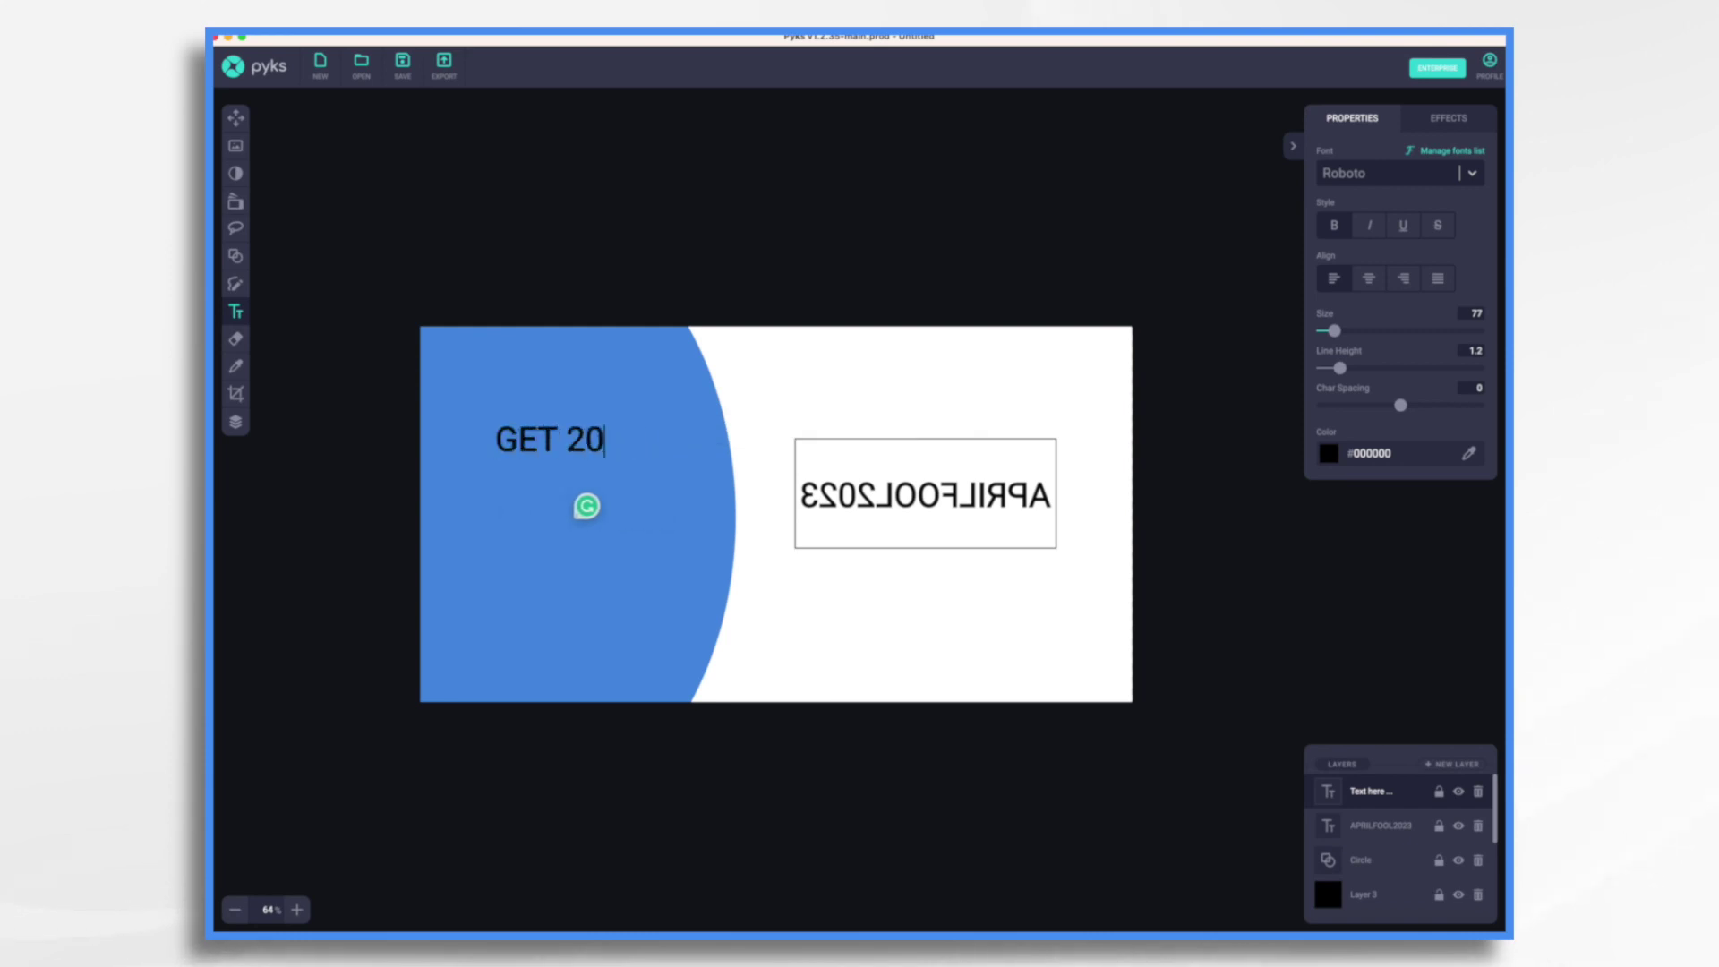
{"action": "type", "text": "% OFF FOR APRIL FOOL'S DAY"}
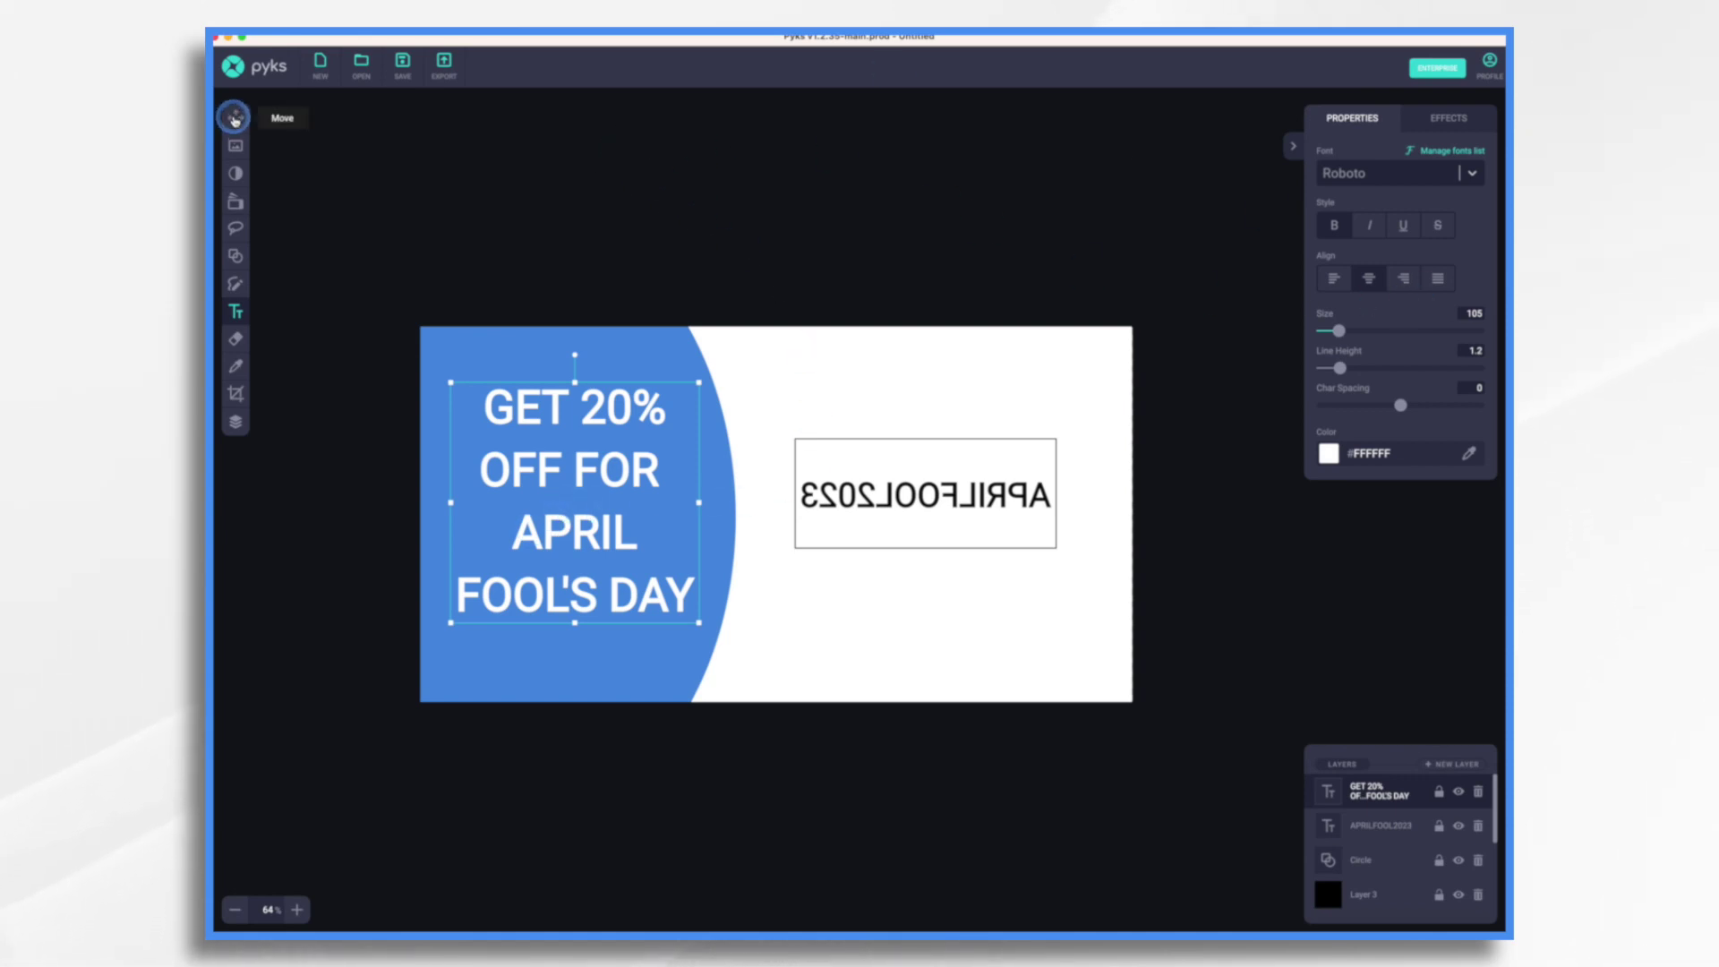
- Flip the GET 20% OFF FOR APRIL FOOL'S DAY text horizontally so it reads mirrored
{"action": "left_click", "coordinate": [234, 117]}
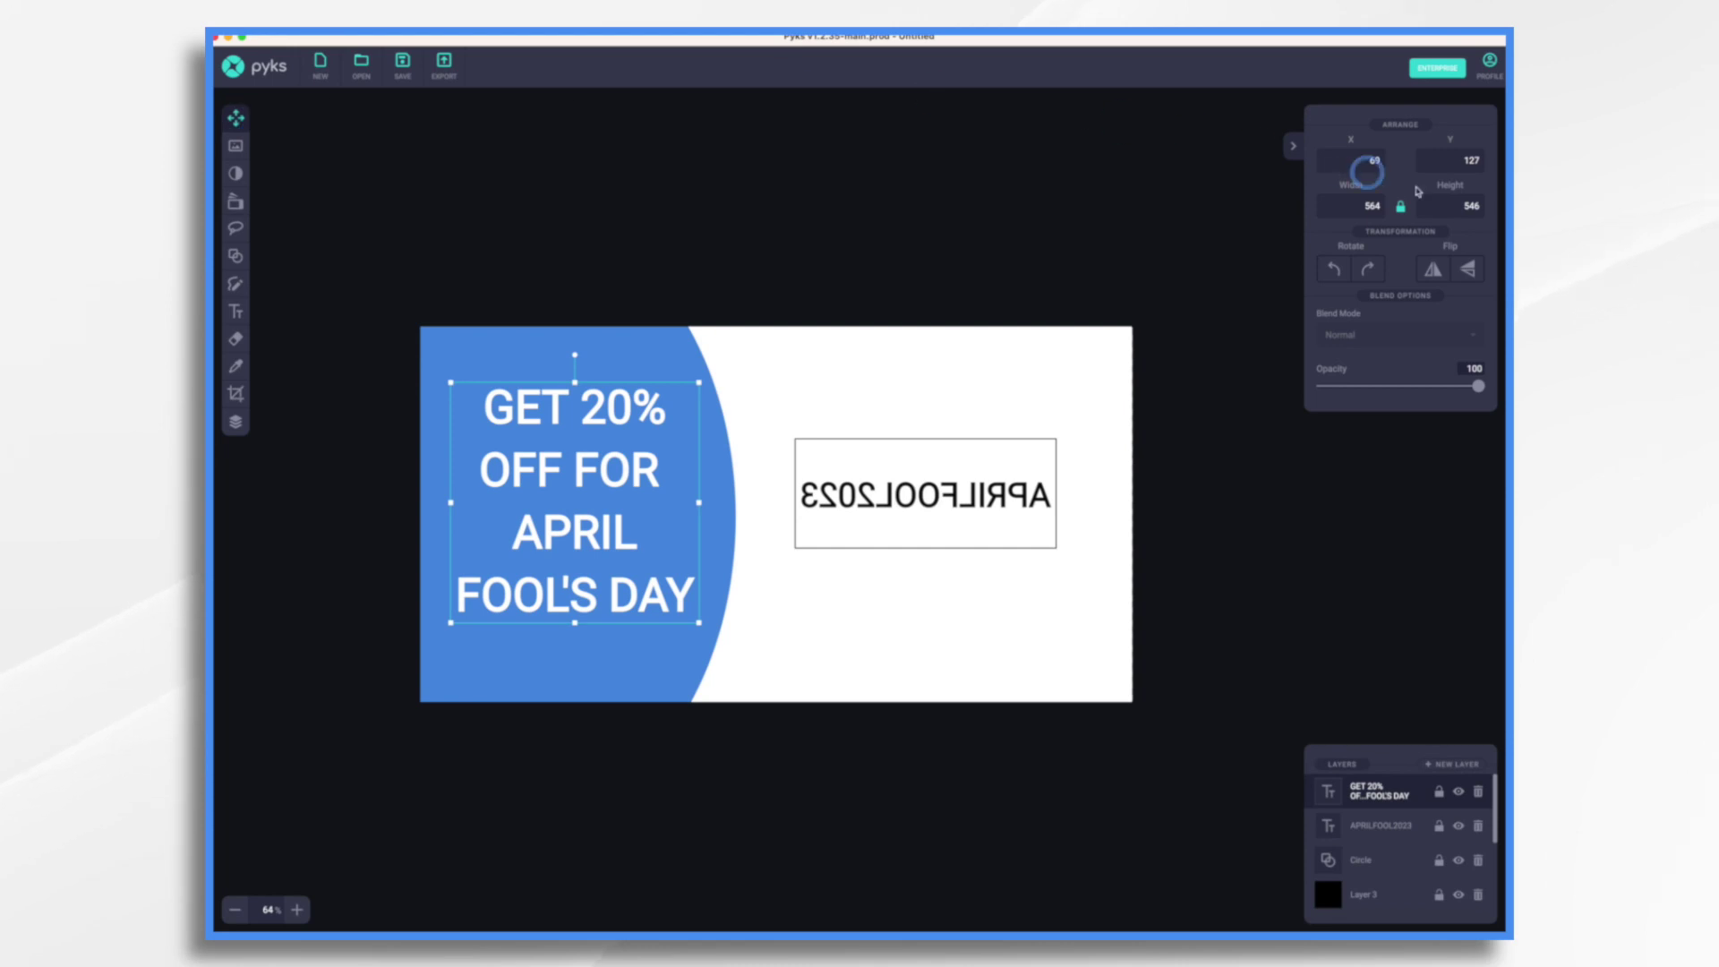
{"action": "left_click", "coordinate": [1436, 269]}
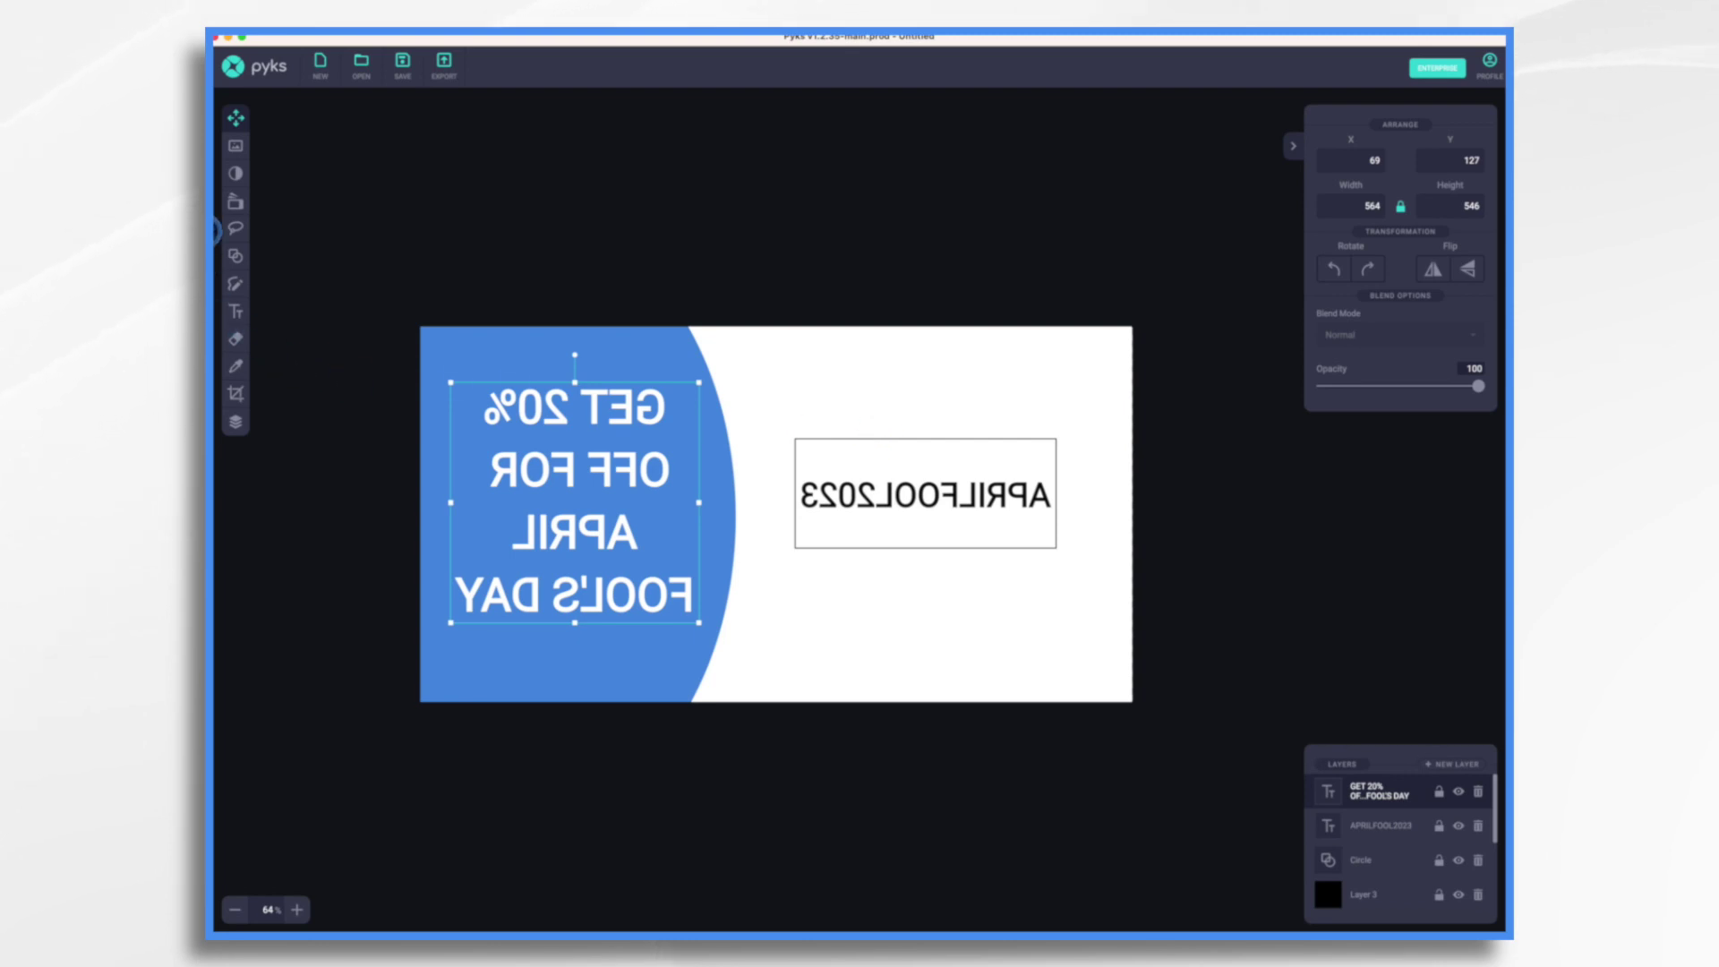
- Add the black text USE THIS CODE: above the outlined promo code box at size 35
{"action": "left_click", "coordinate": [236, 312]}
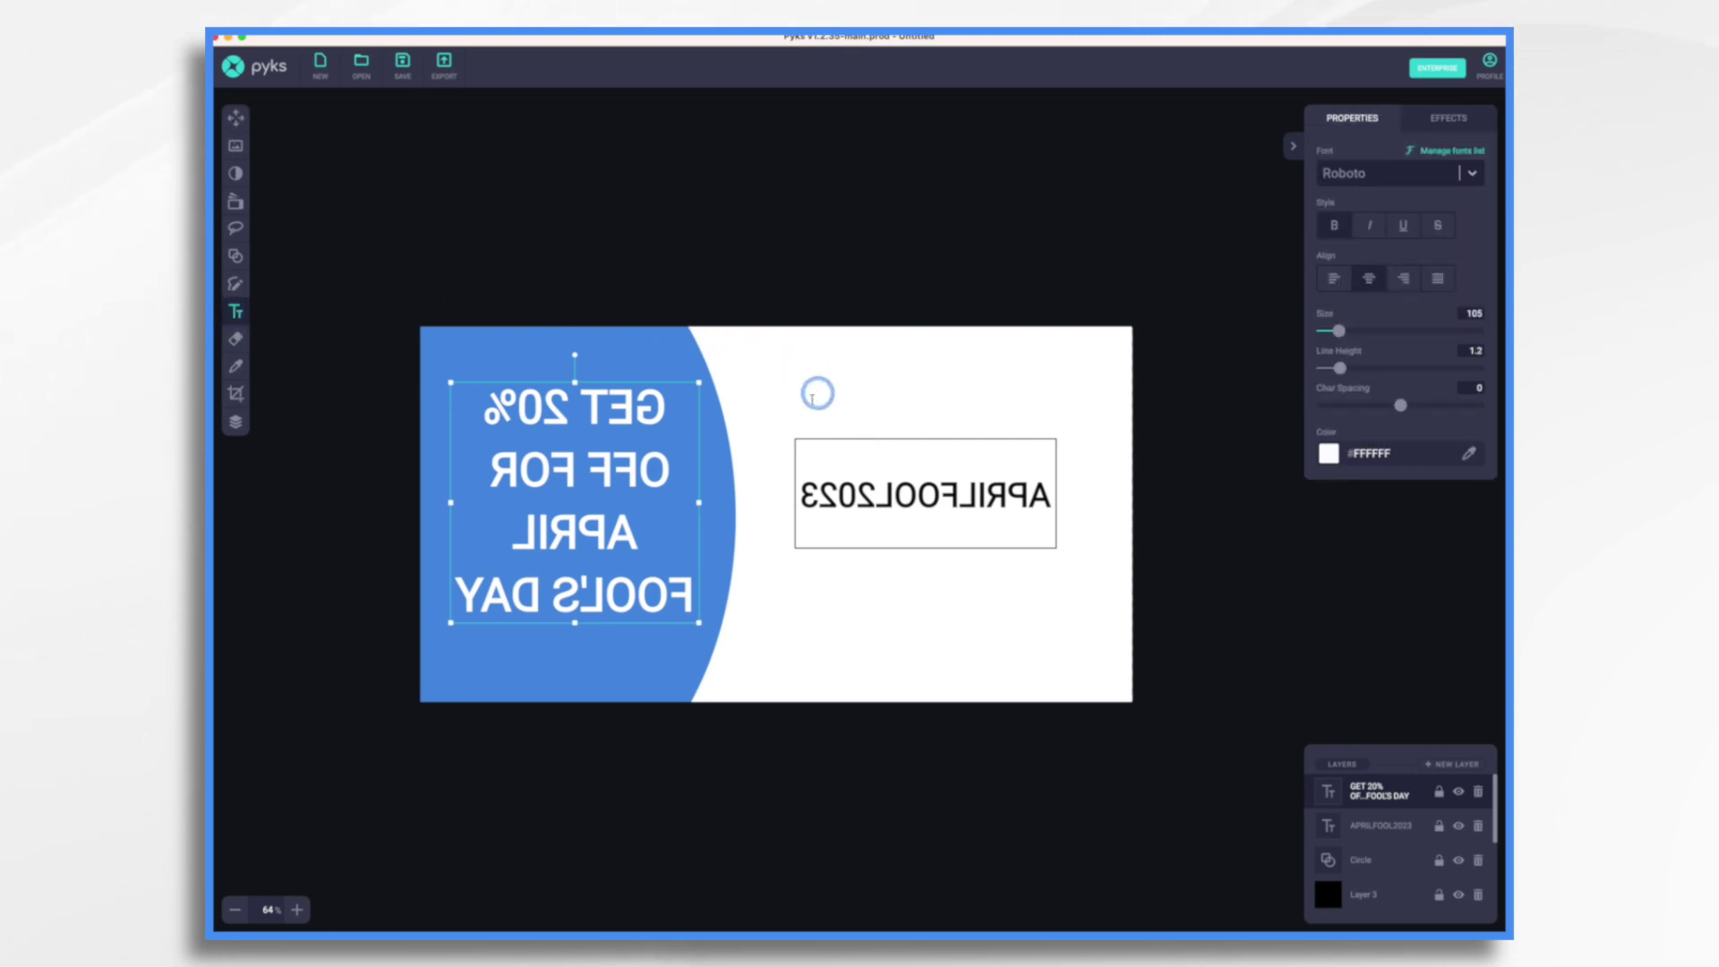
{"action": "left_click", "coordinate": [809, 410]}
{"action": "left_click", "coordinate": [1323, 457]}
{"action": "left_click", "coordinate": [914, 659]}
{"action": "left_click", "coordinate": [921, 695]}
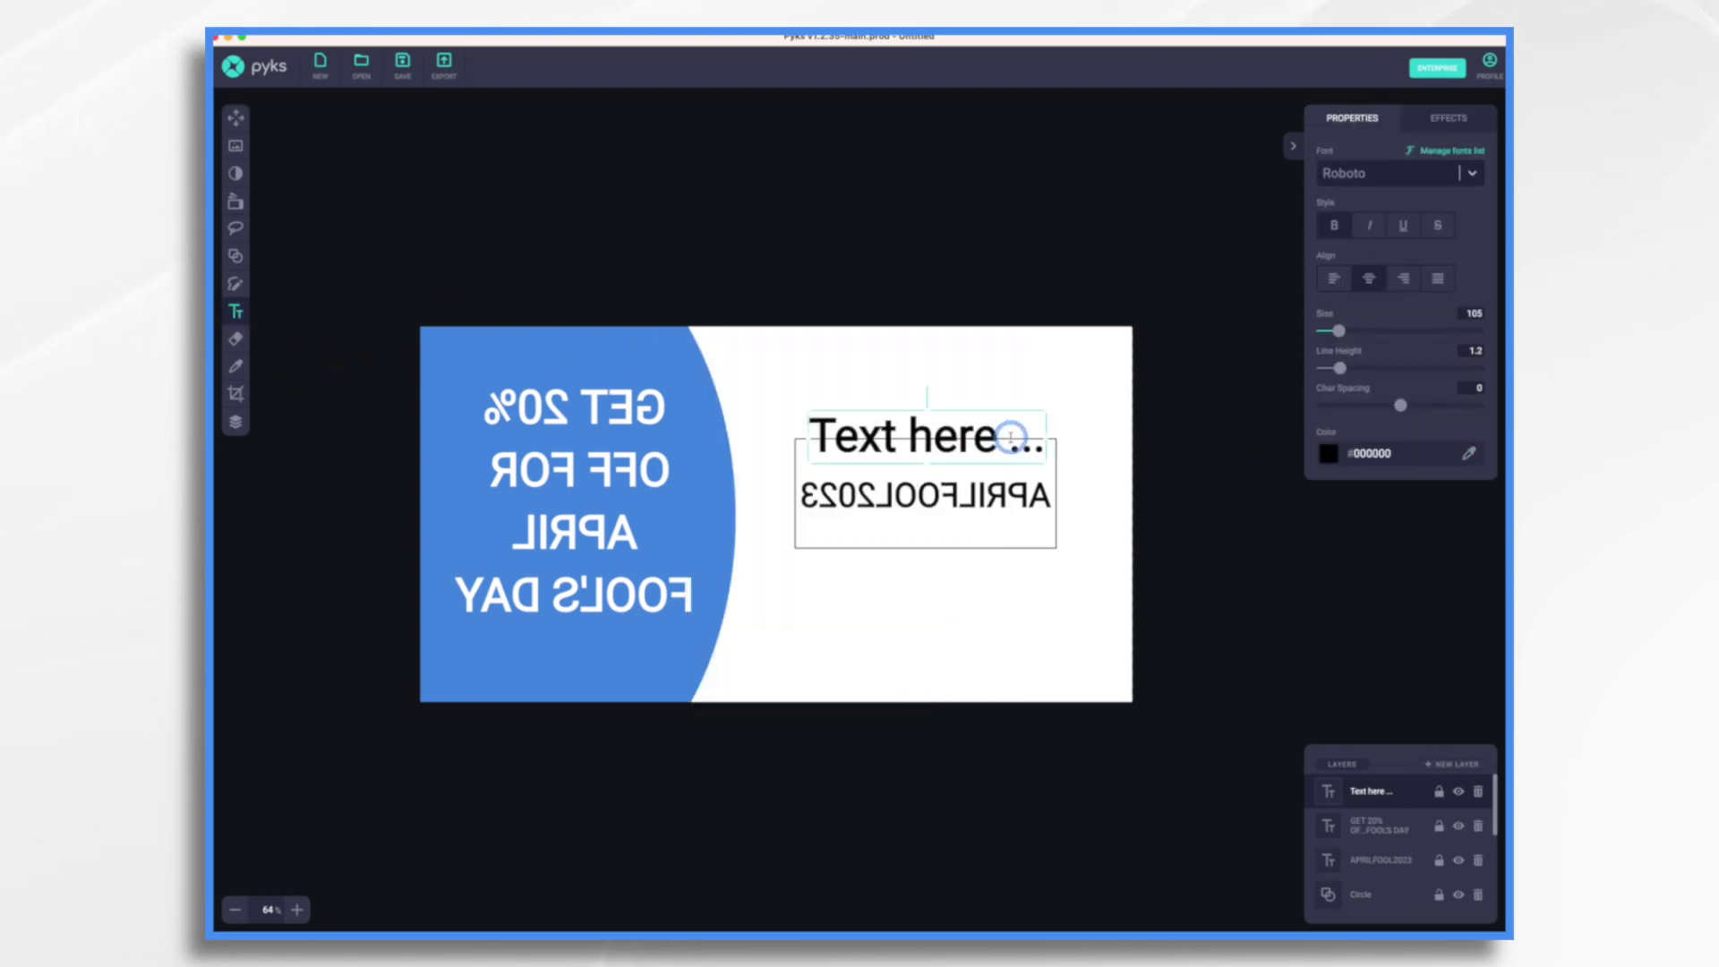
{"action": "double_click", "coordinate": [1028, 432]}
{"action": "type", "text": "USE THIS CODE"}
{"action": "key", "text": "super+a"}
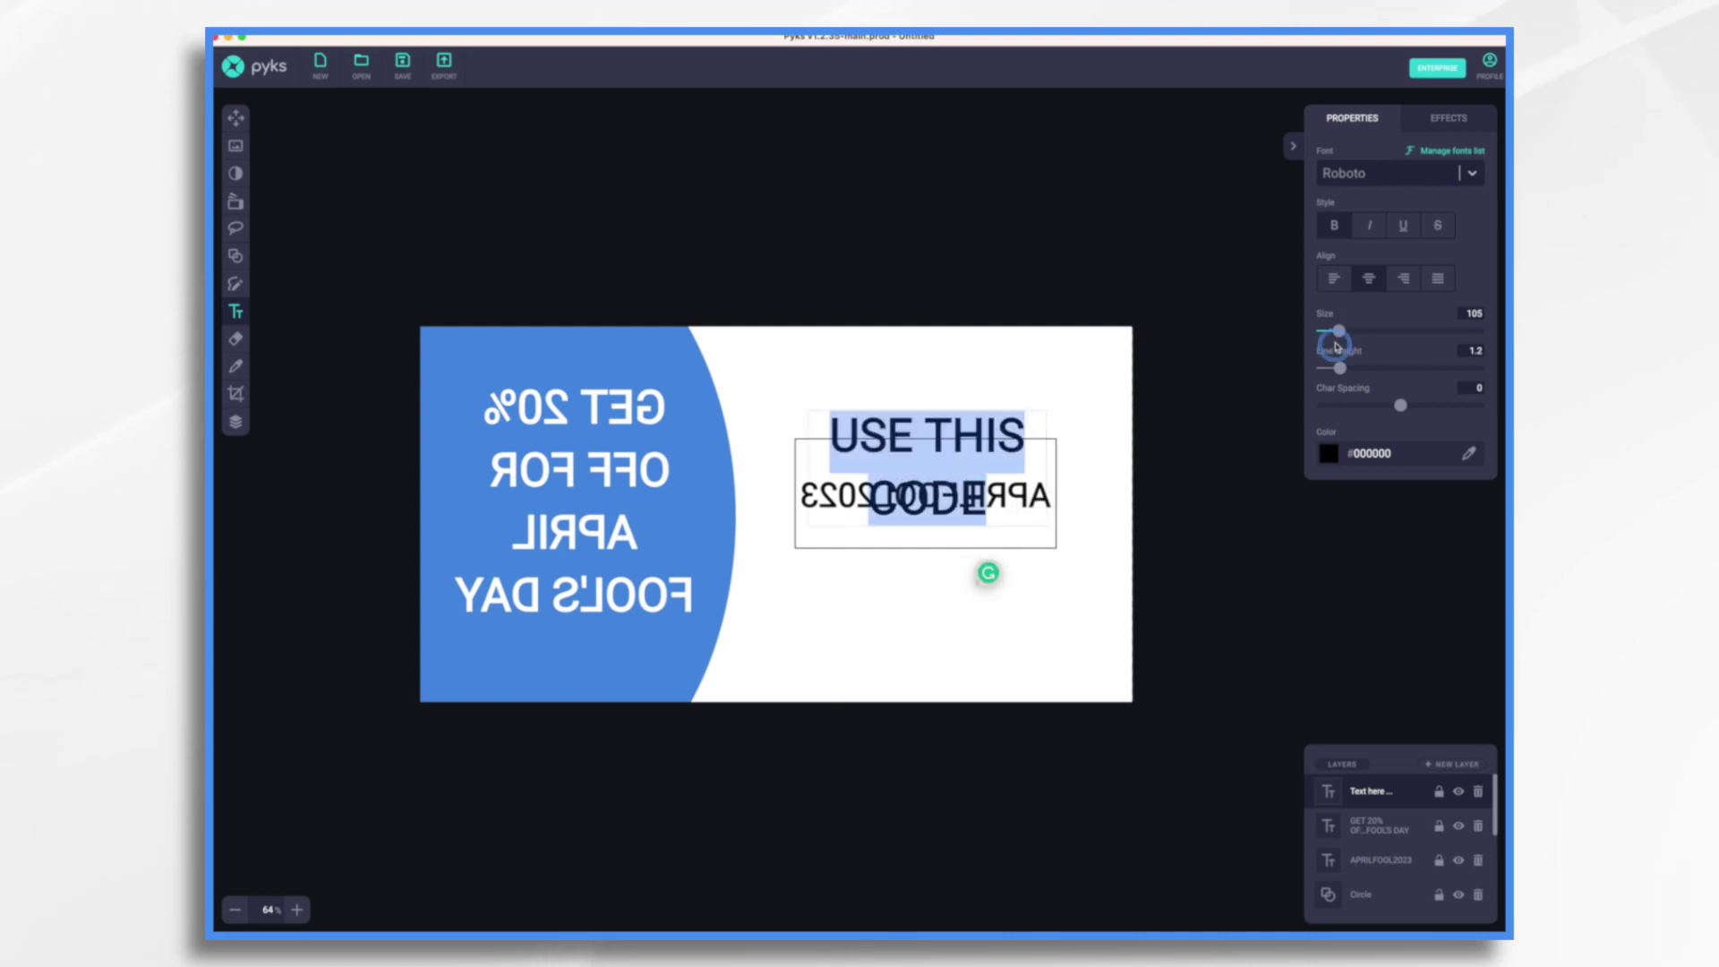
{"action": "left_click_drag", "start_coordinate": [1338, 330], "coordinate": [1328, 329]}
{"action": "left_click", "coordinate": [982, 418]}
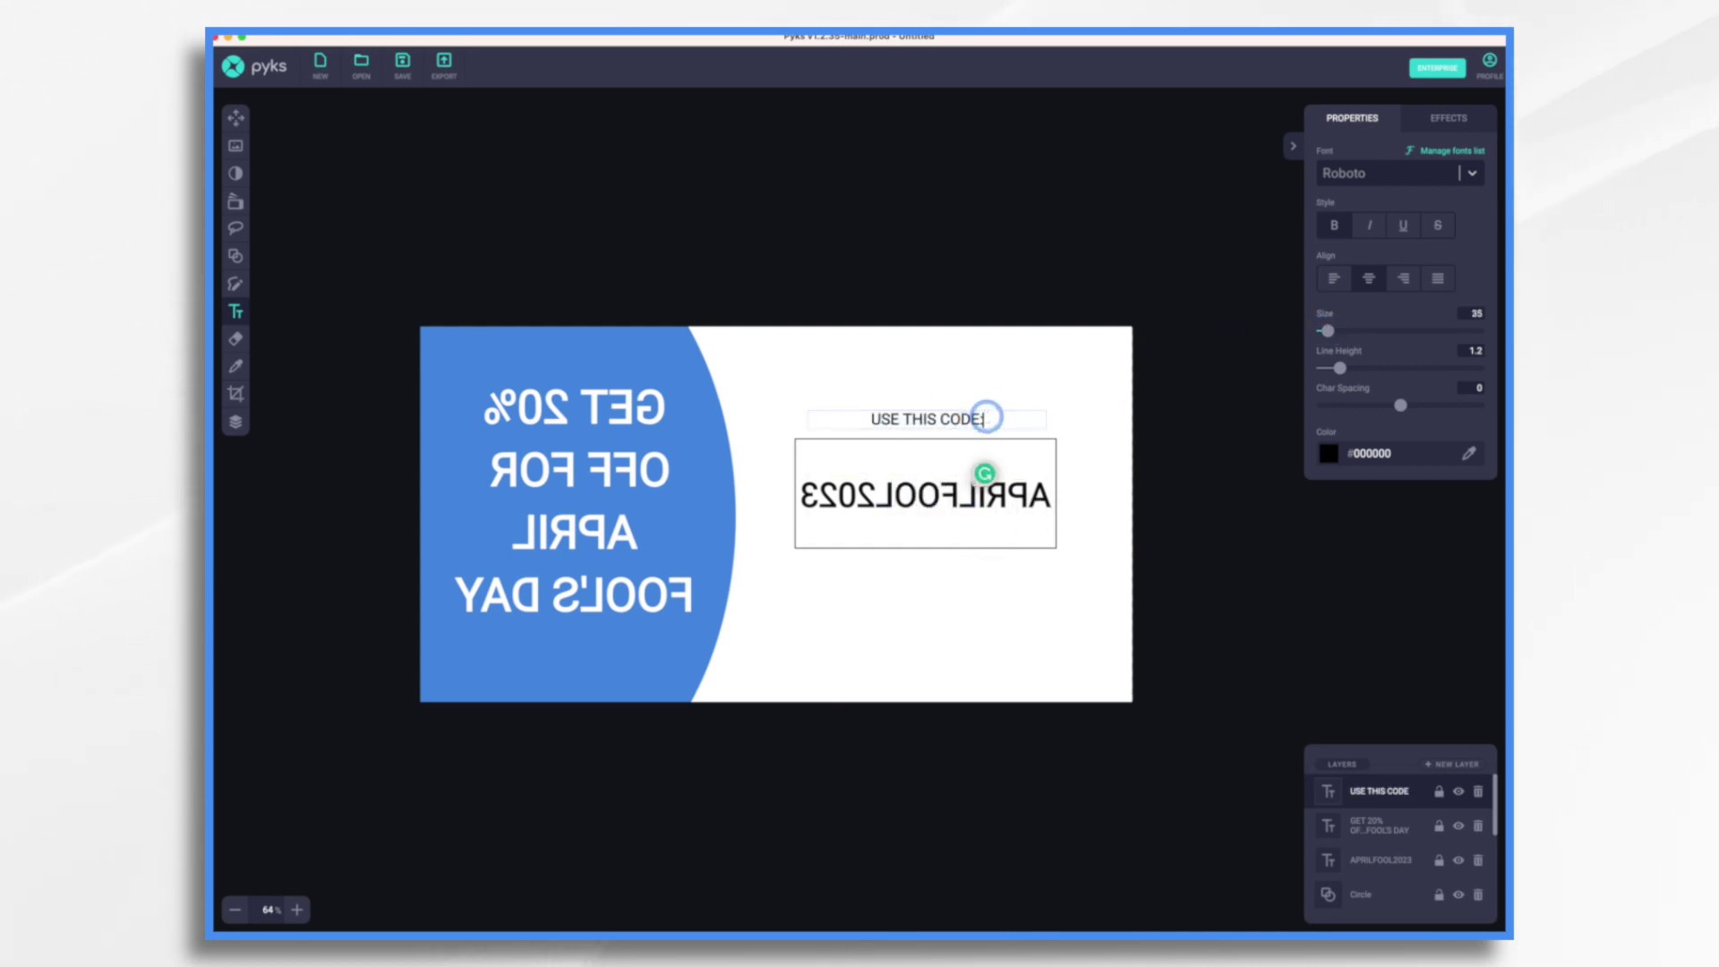
{"action": "left_click", "coordinate": [236, 117]}
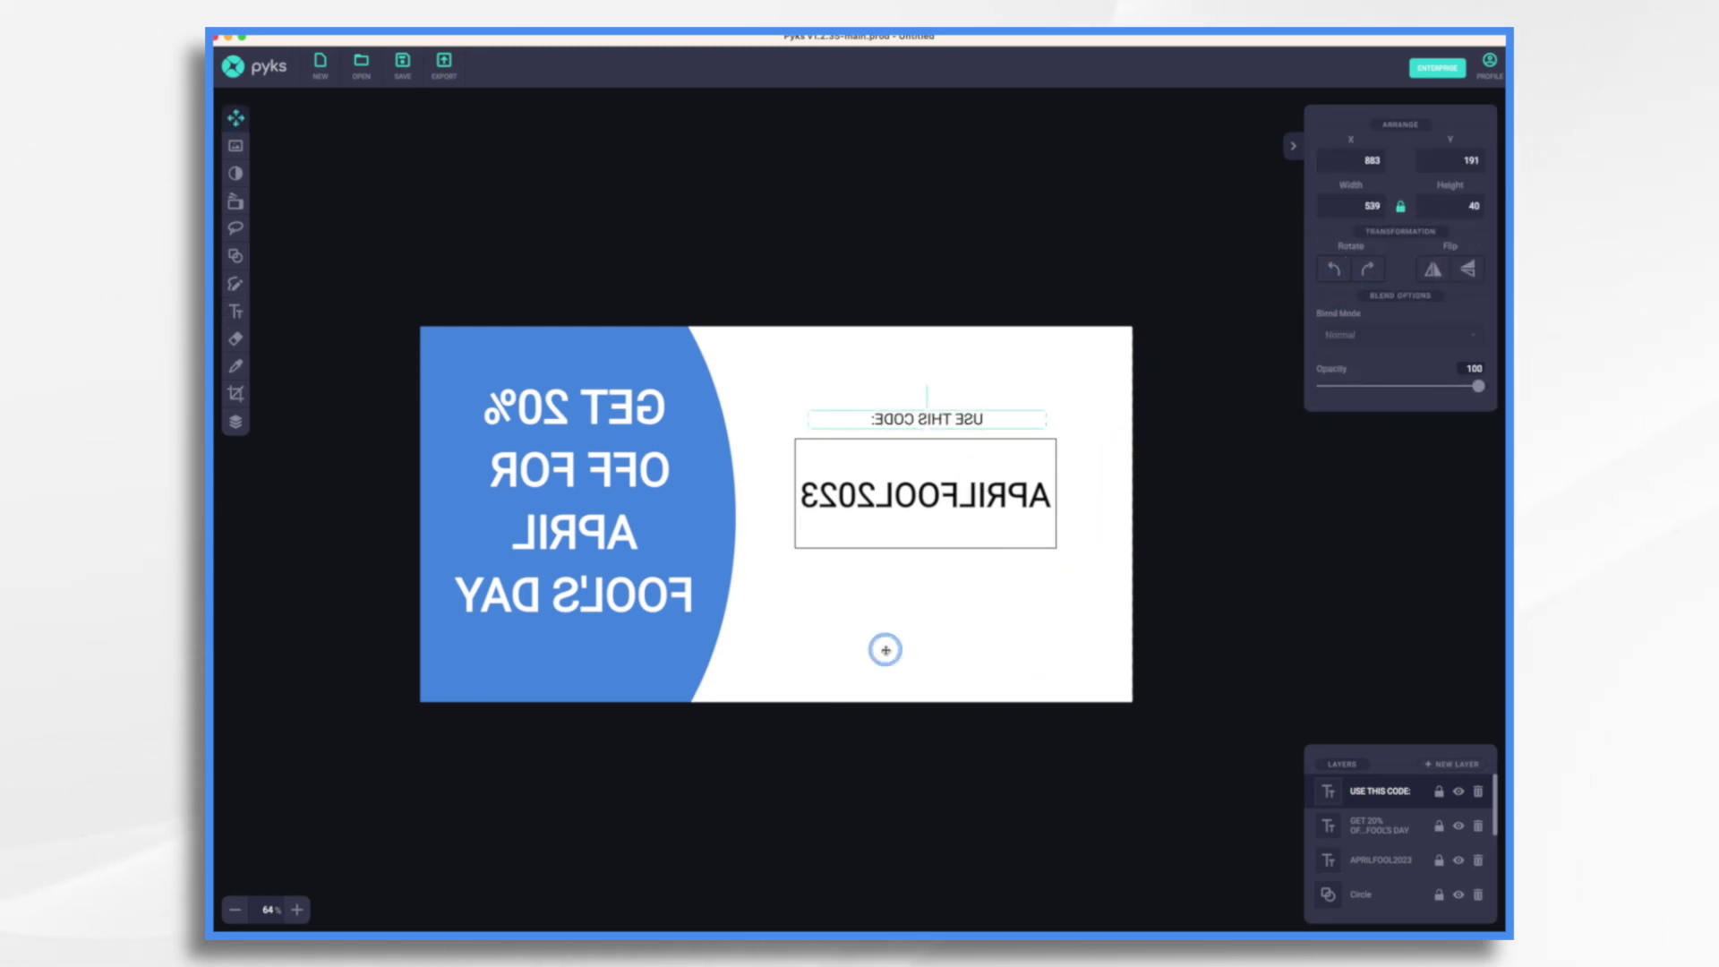
{"action": "left_click", "coordinate": [236, 311]}
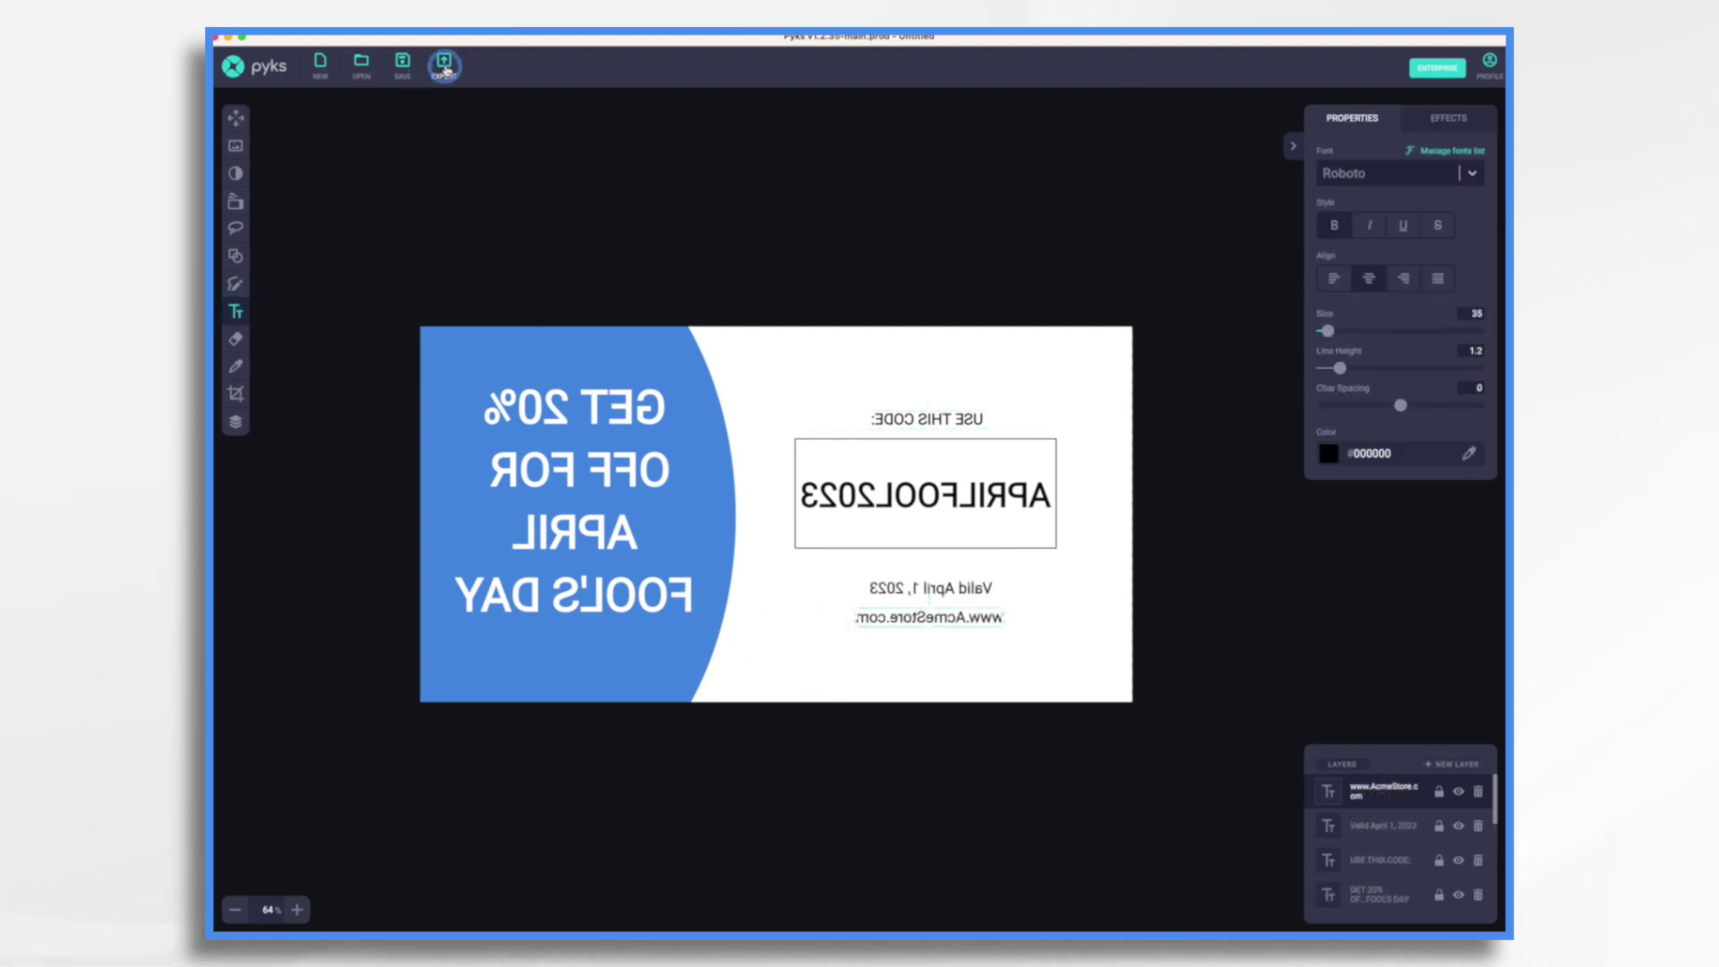
- Export the finished graphic to the Desktop as the PNG file coupon.png
{"action": "left_click", "coordinate": [445, 65]}
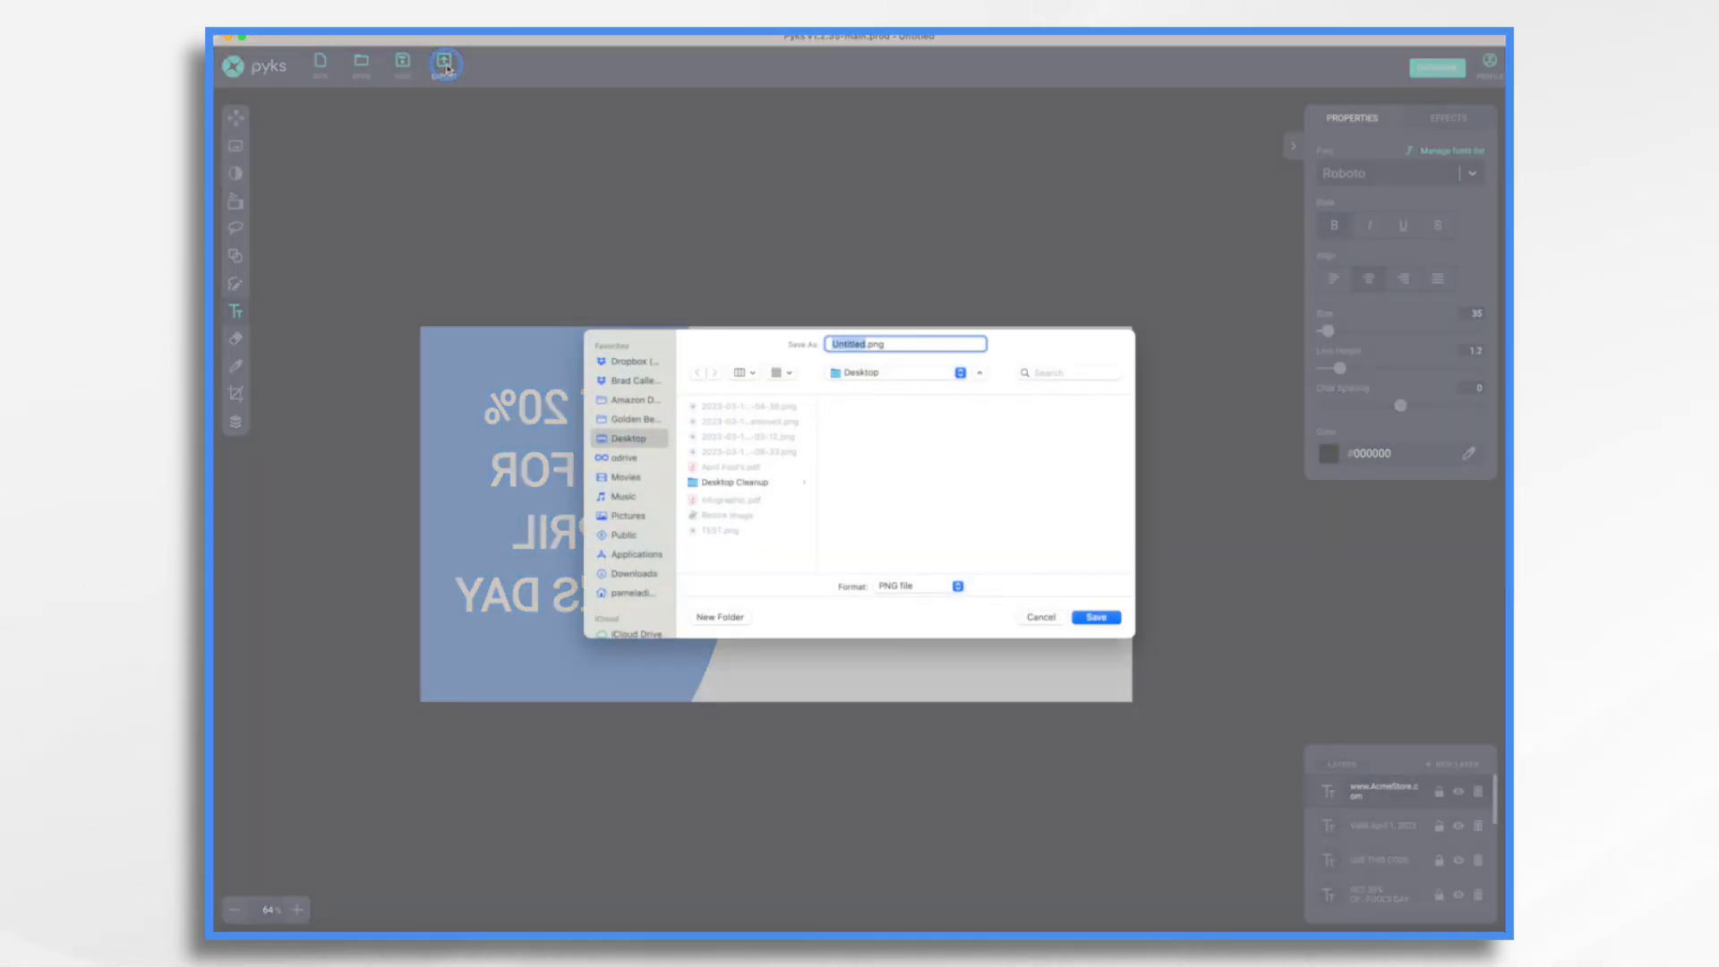
{"action": "key", "text": "Return"}
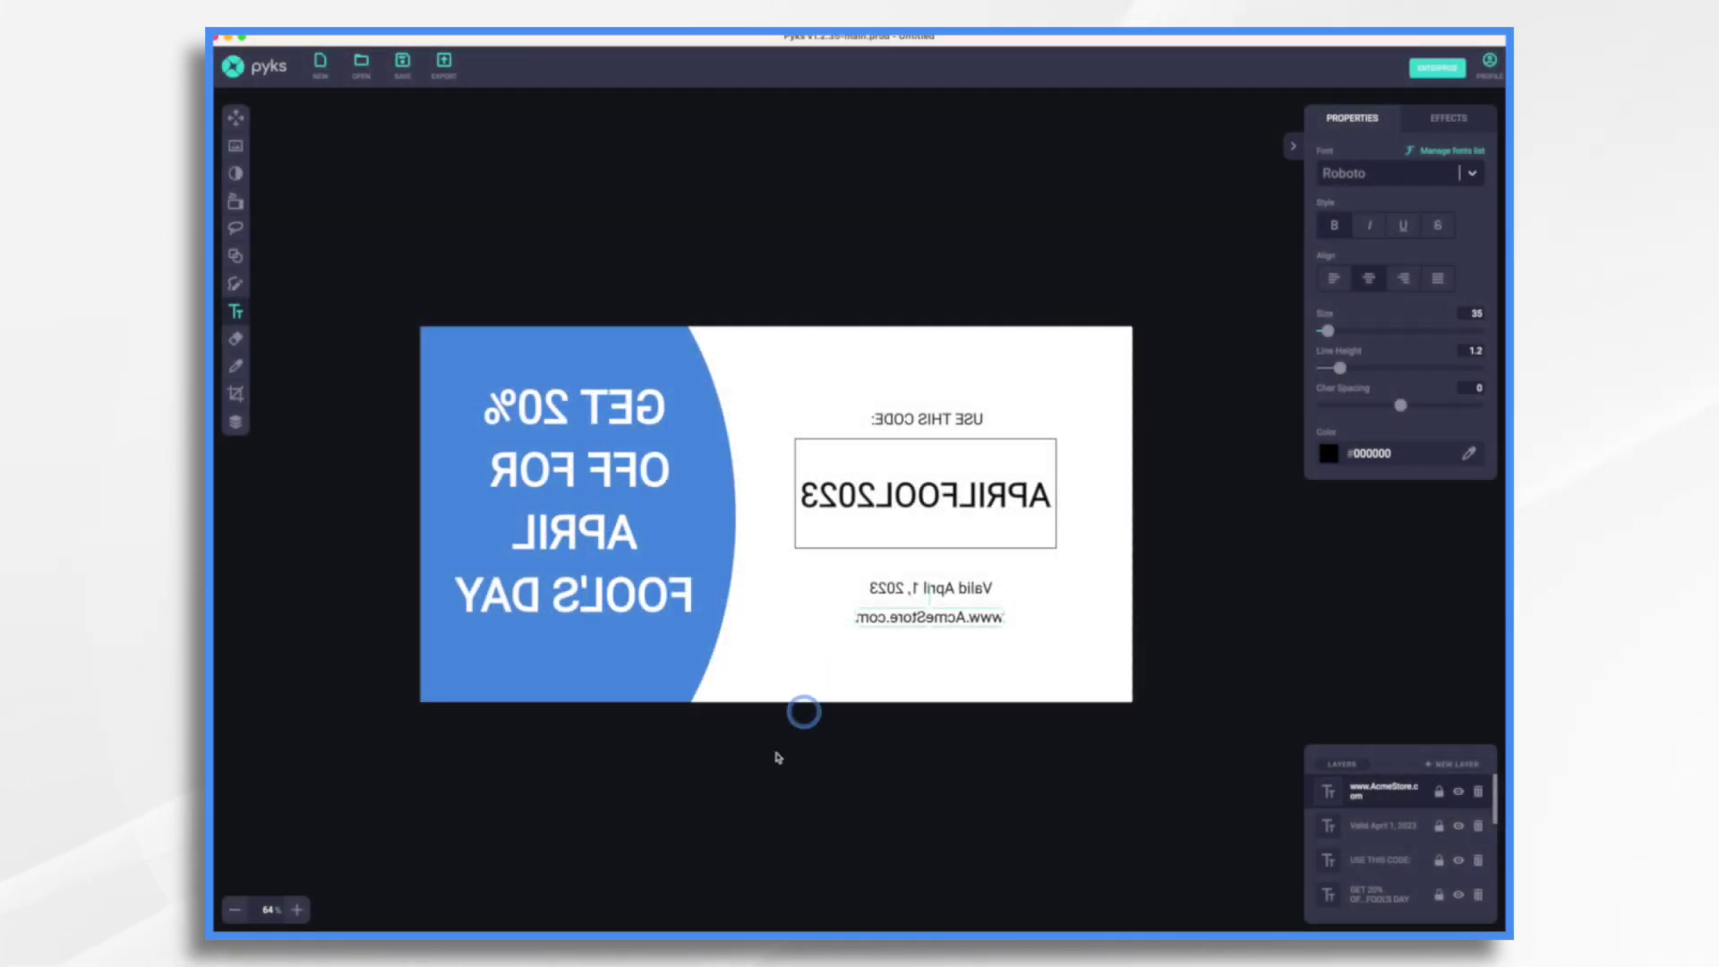
- Switch to Toonly and upload coupon.png as a new object
{"action": "left_click", "coordinate": [1374, 920]}
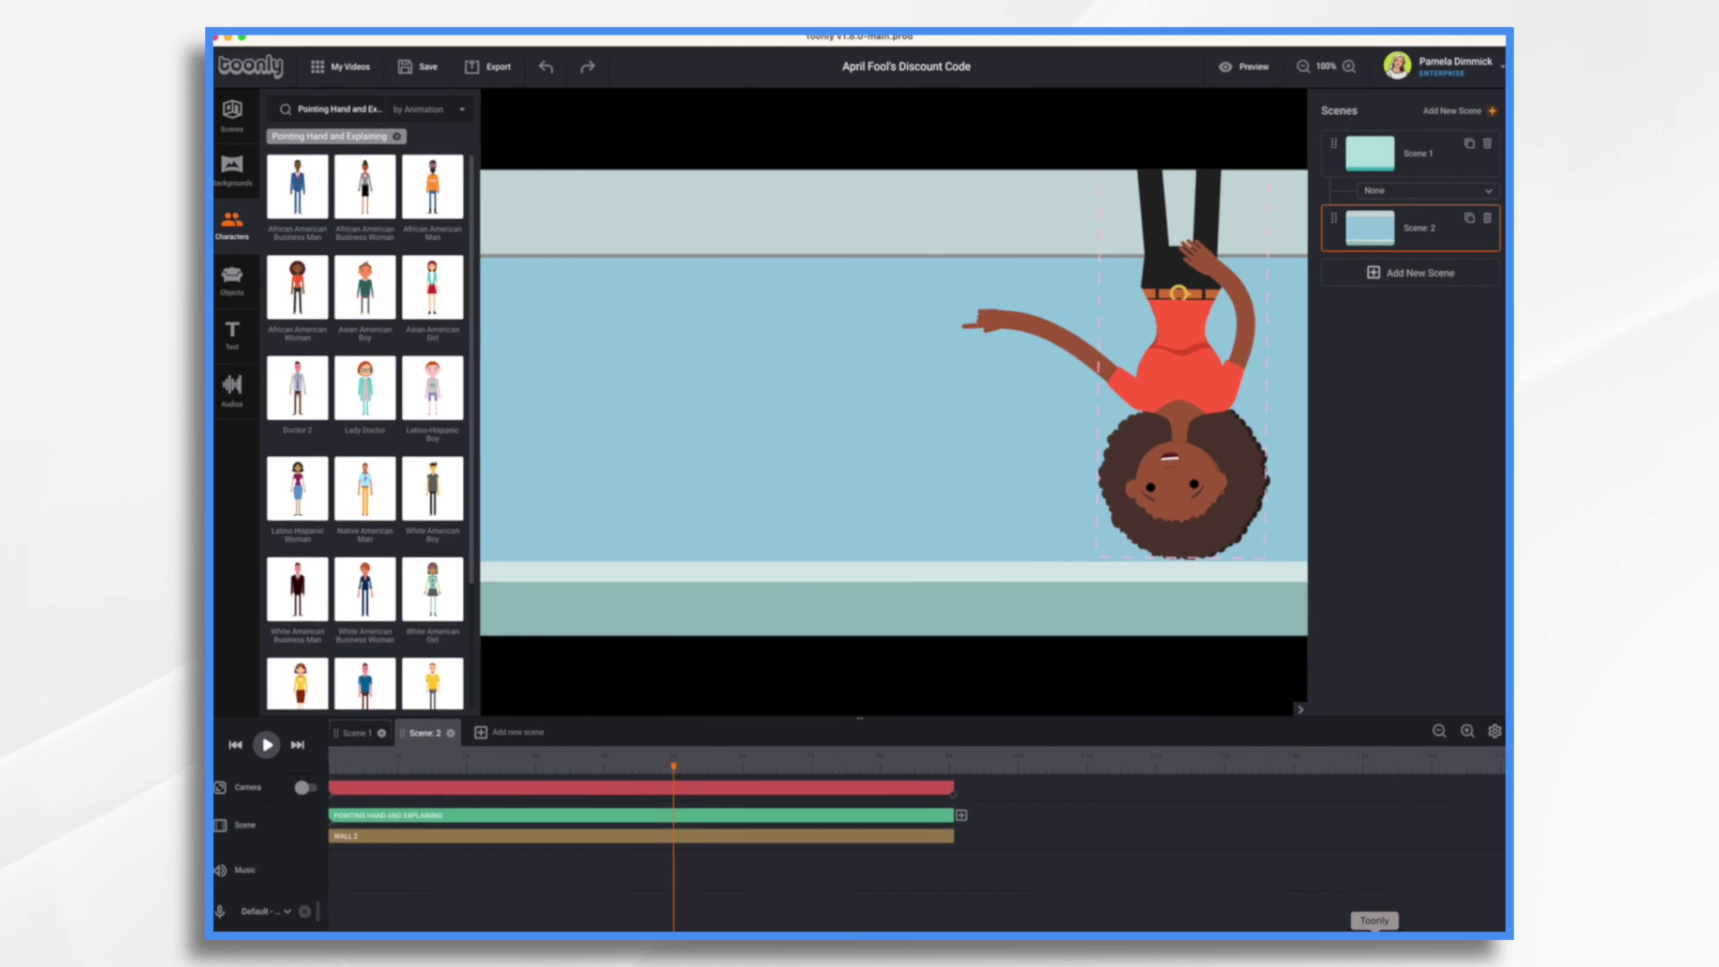
{"action": "left_click", "coordinate": [235, 274]}
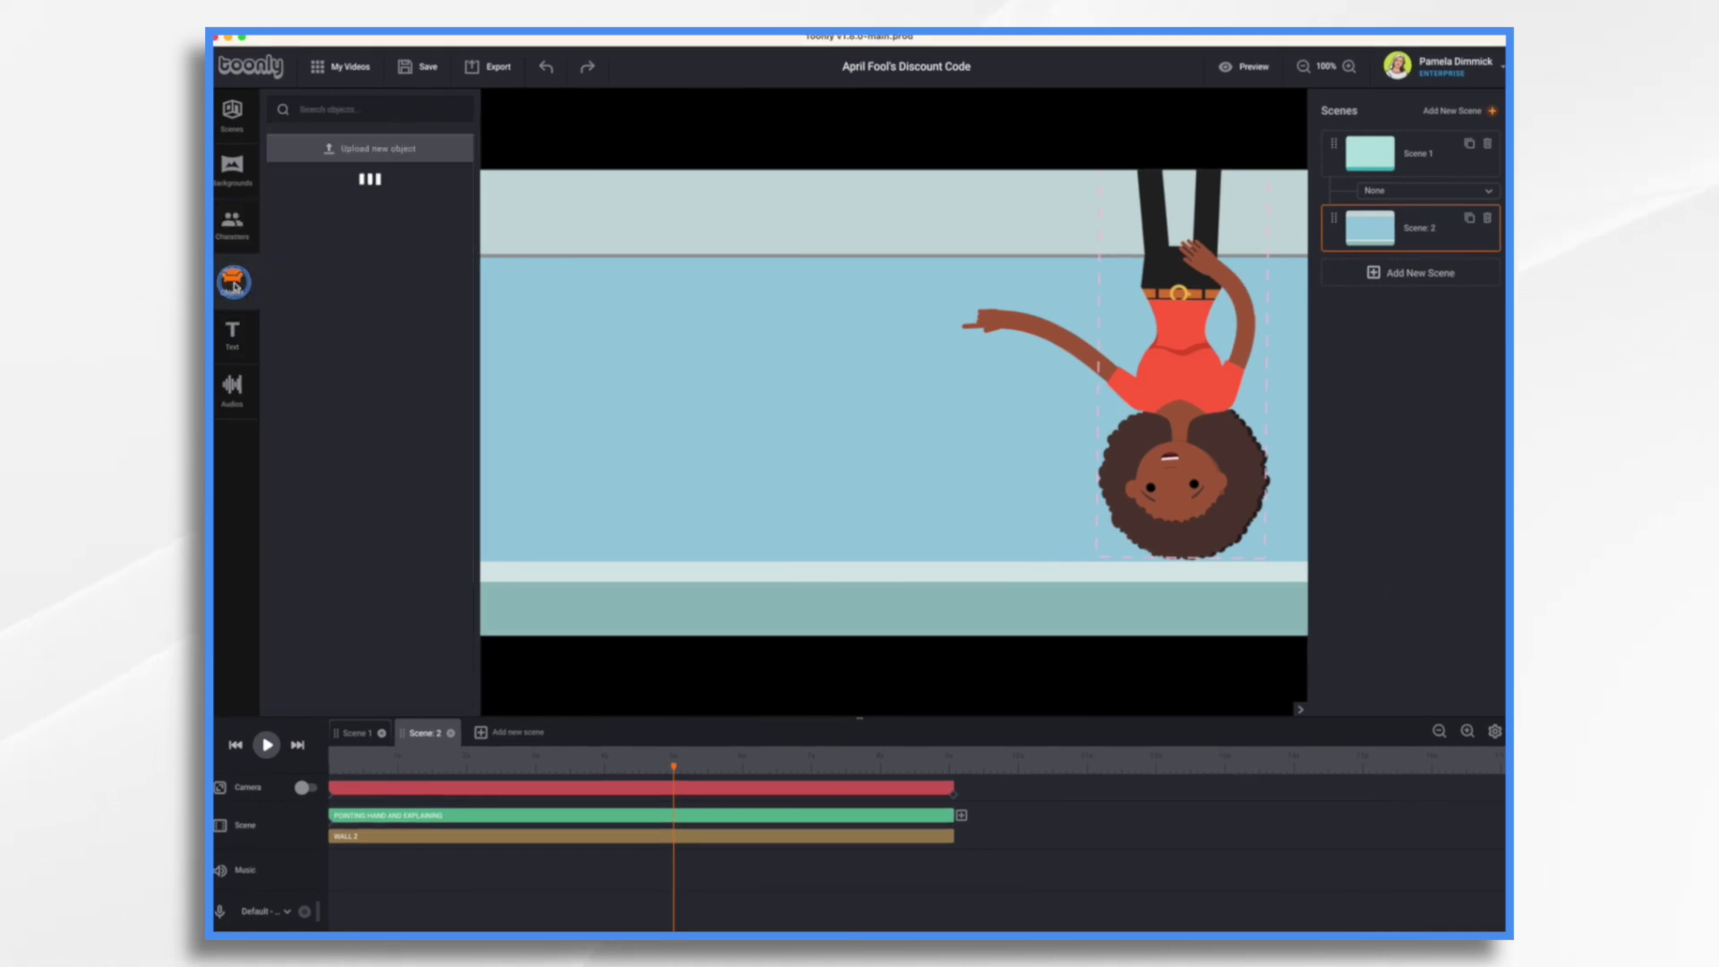
{"action": "left_click", "coordinate": [399, 150]}
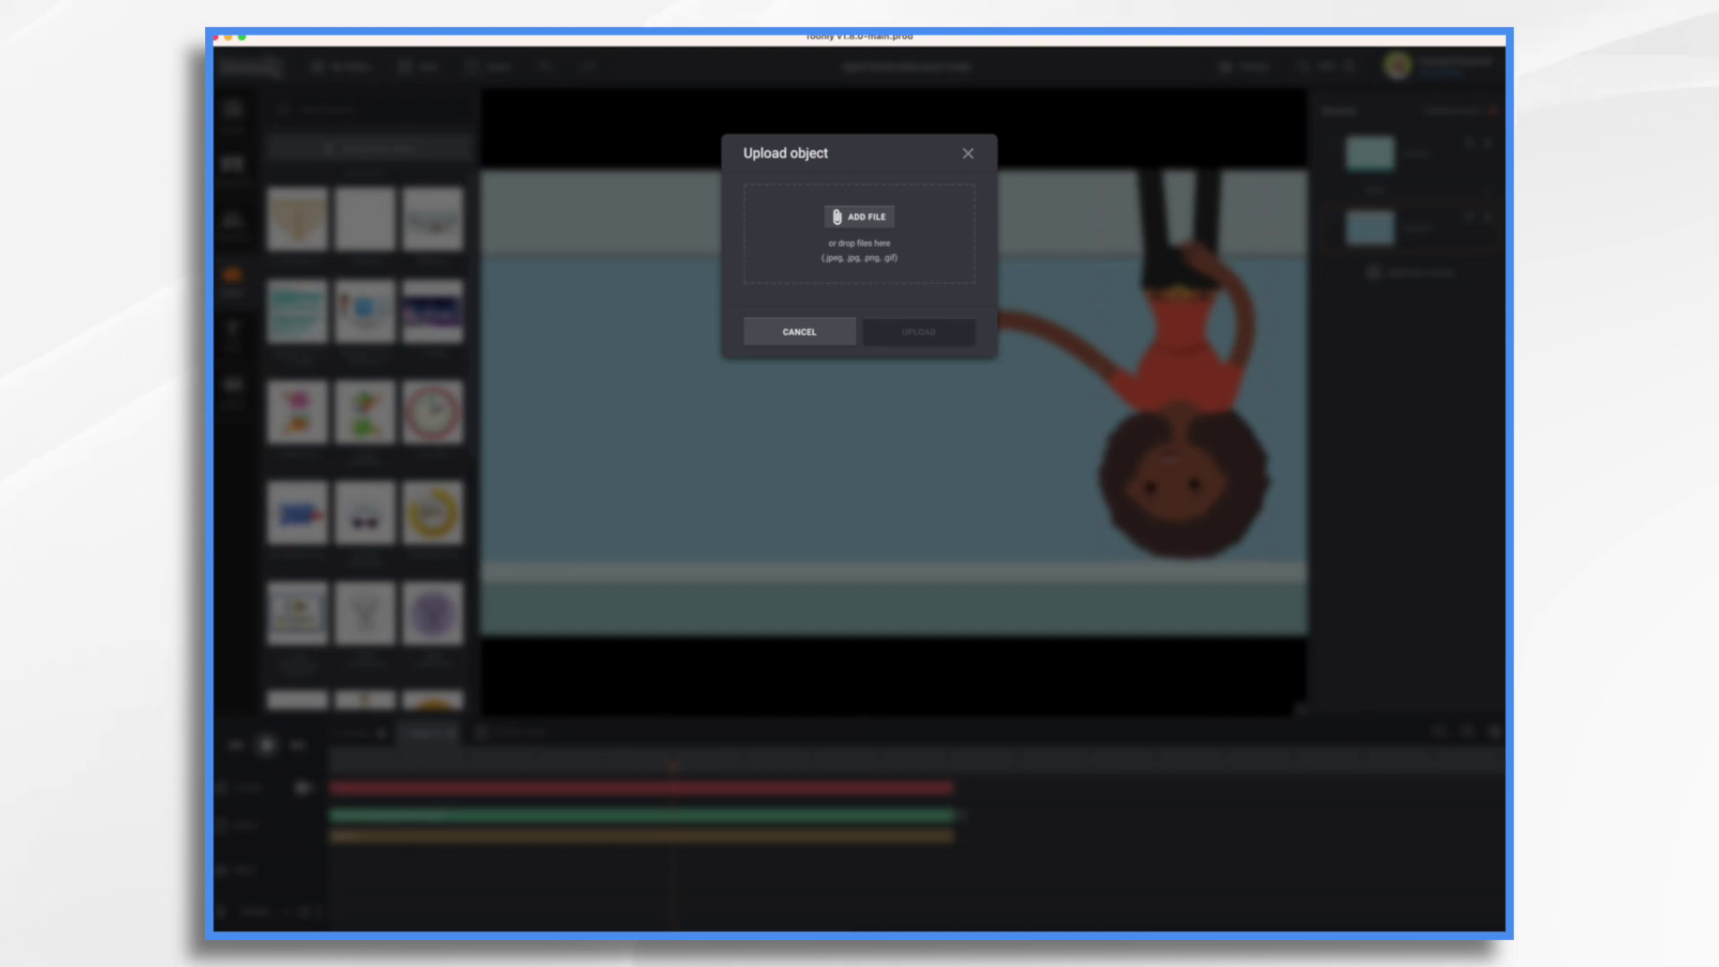
{"action": "left_click_drag", "start_coordinate": [1370, 173], "coordinate": [813, 254]}
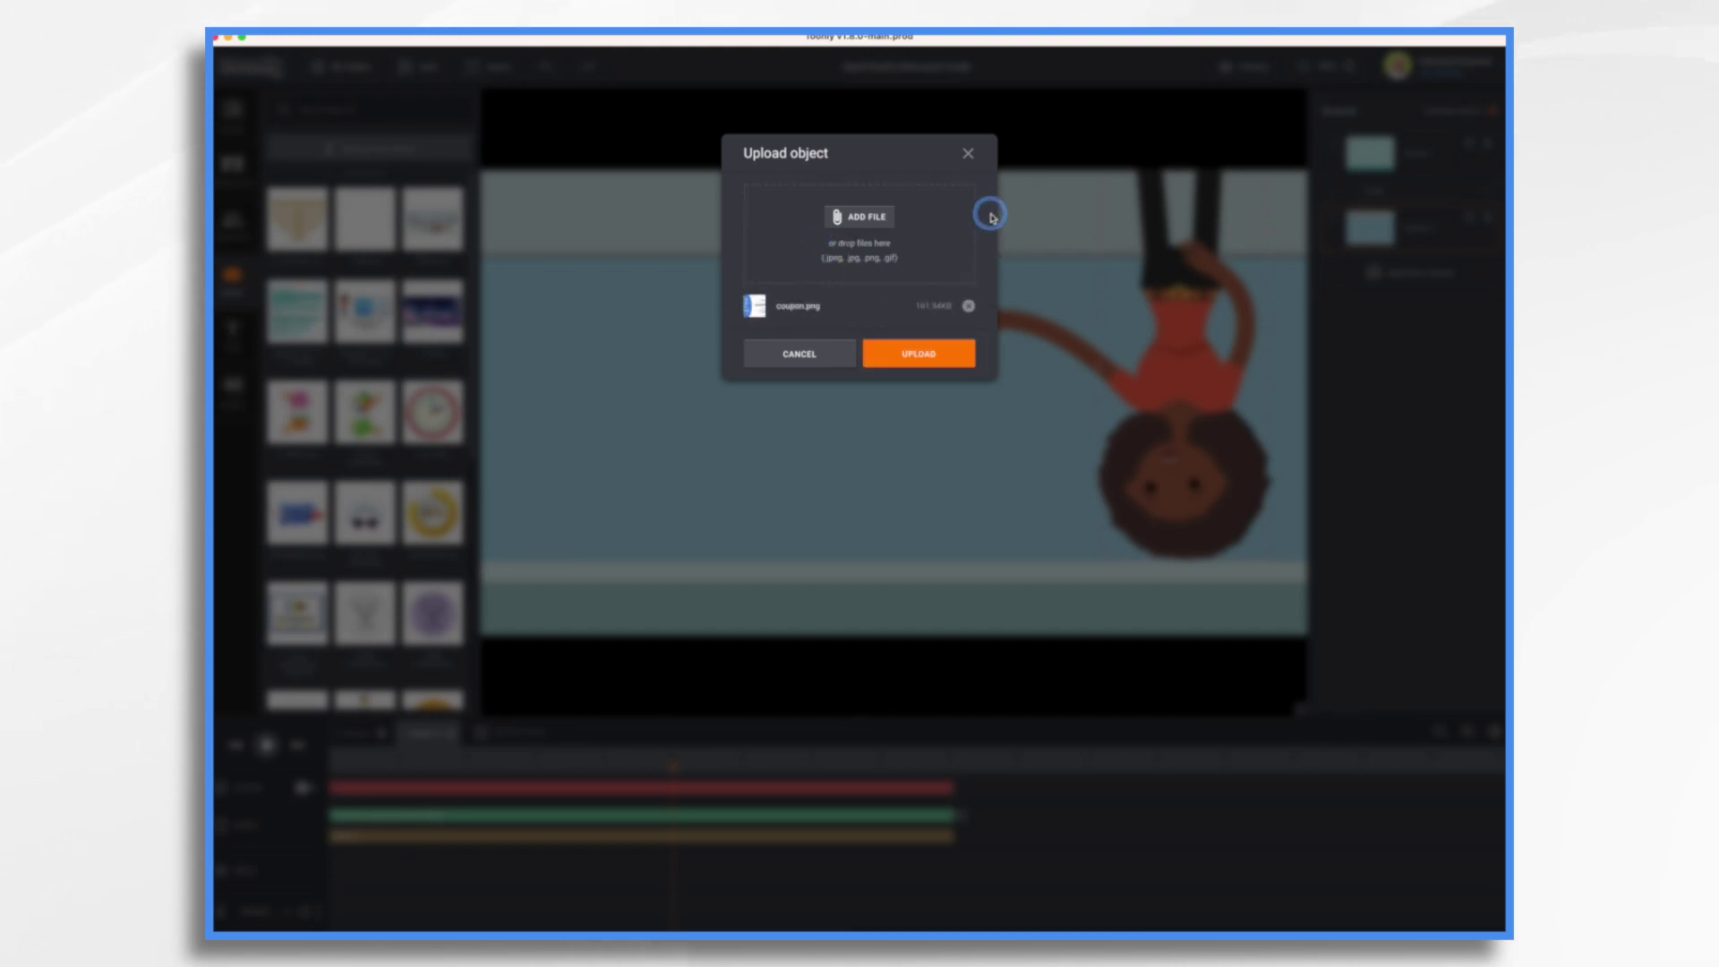
{"action": "left_click", "coordinate": [924, 353]}
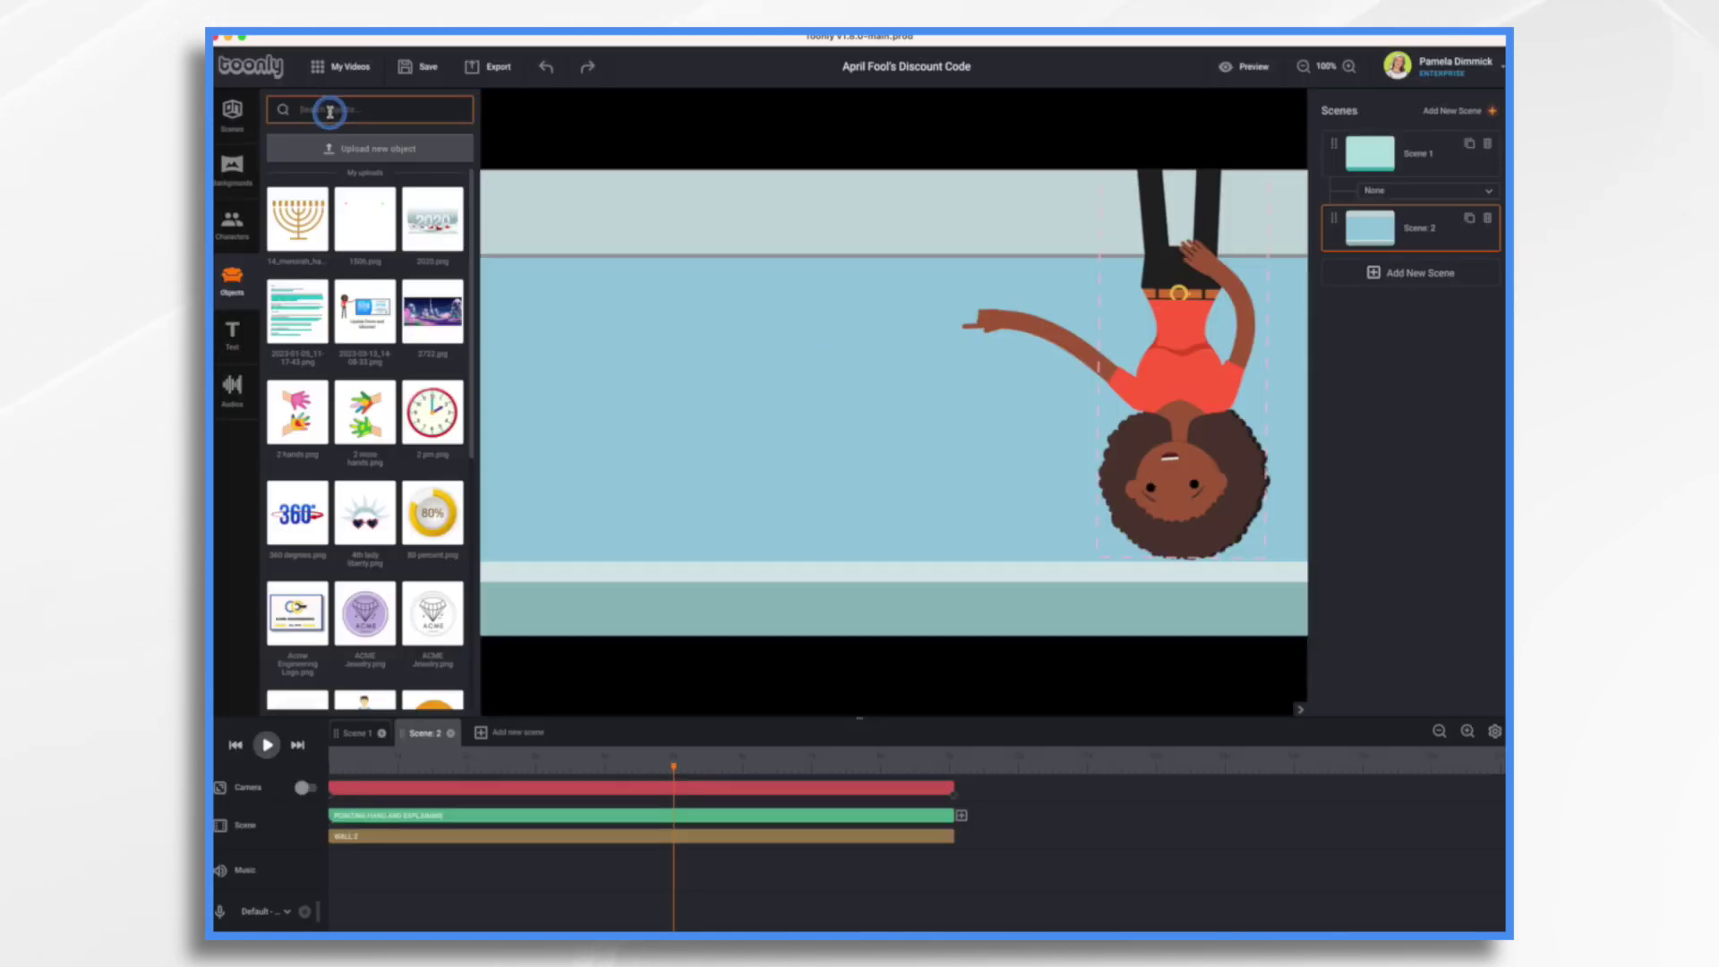
- Search the objects for the coupon and place coupon.png in Scene 2
{"action": "left_click", "coordinate": [329, 111]}
{"action": "type", "text": "coupo"}
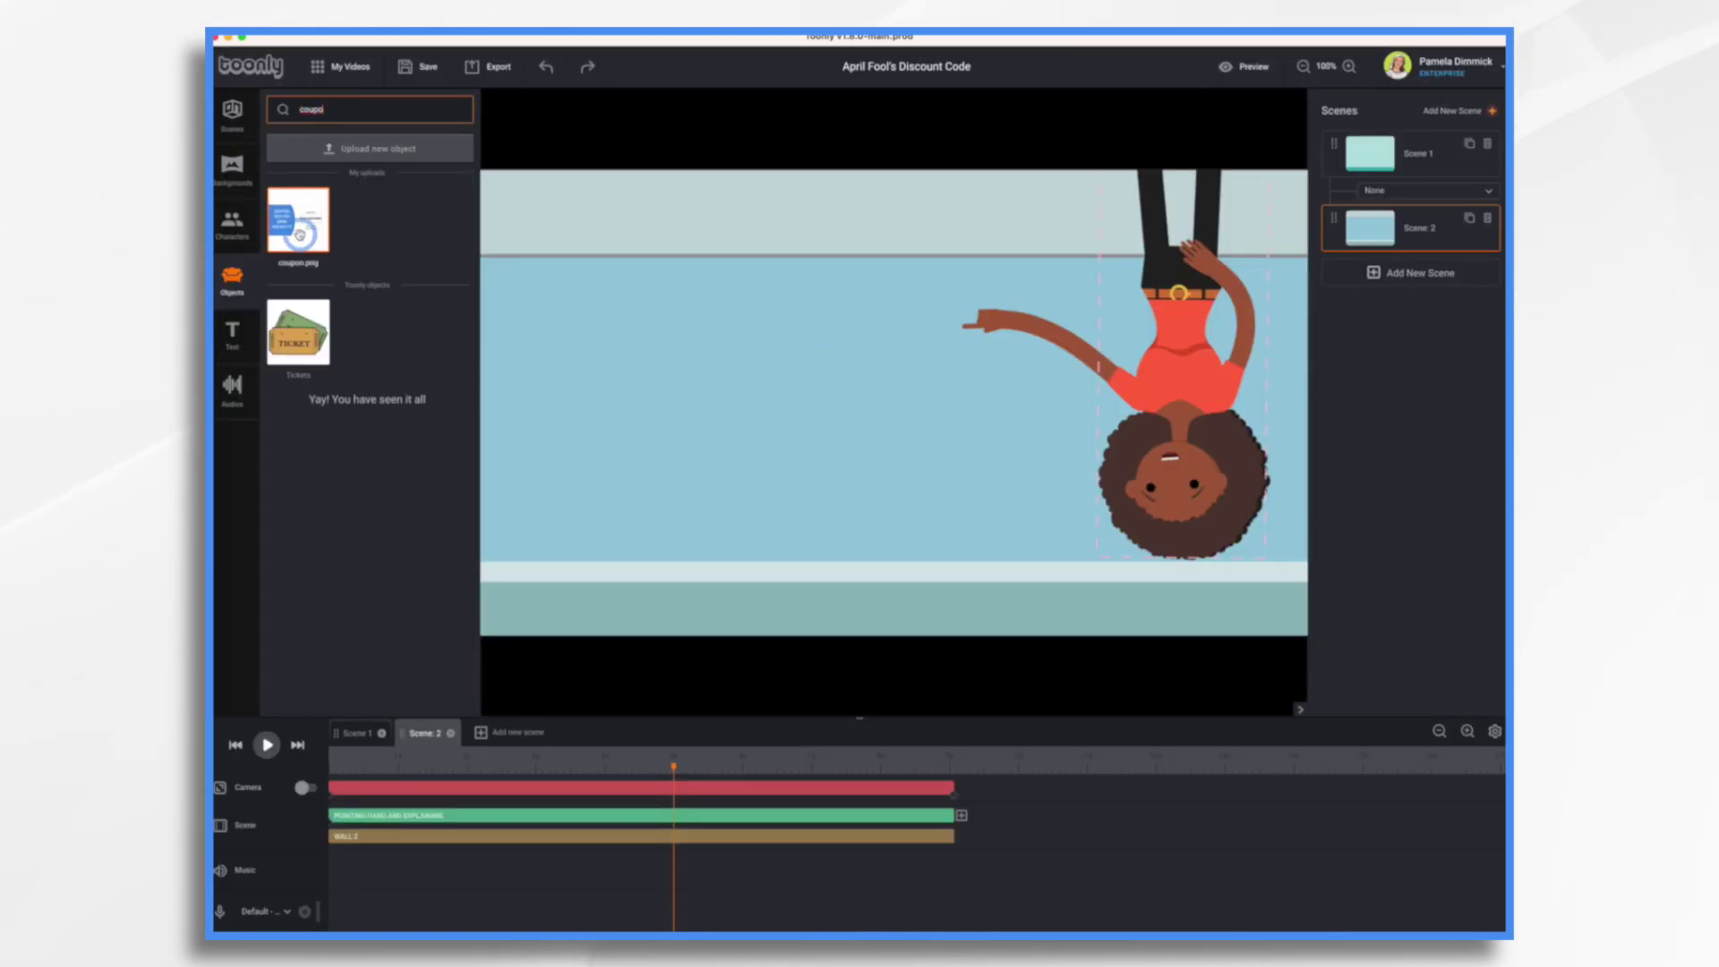
{"action": "left_click_drag", "start_coordinate": [300, 234], "coordinate": [847, 387]}
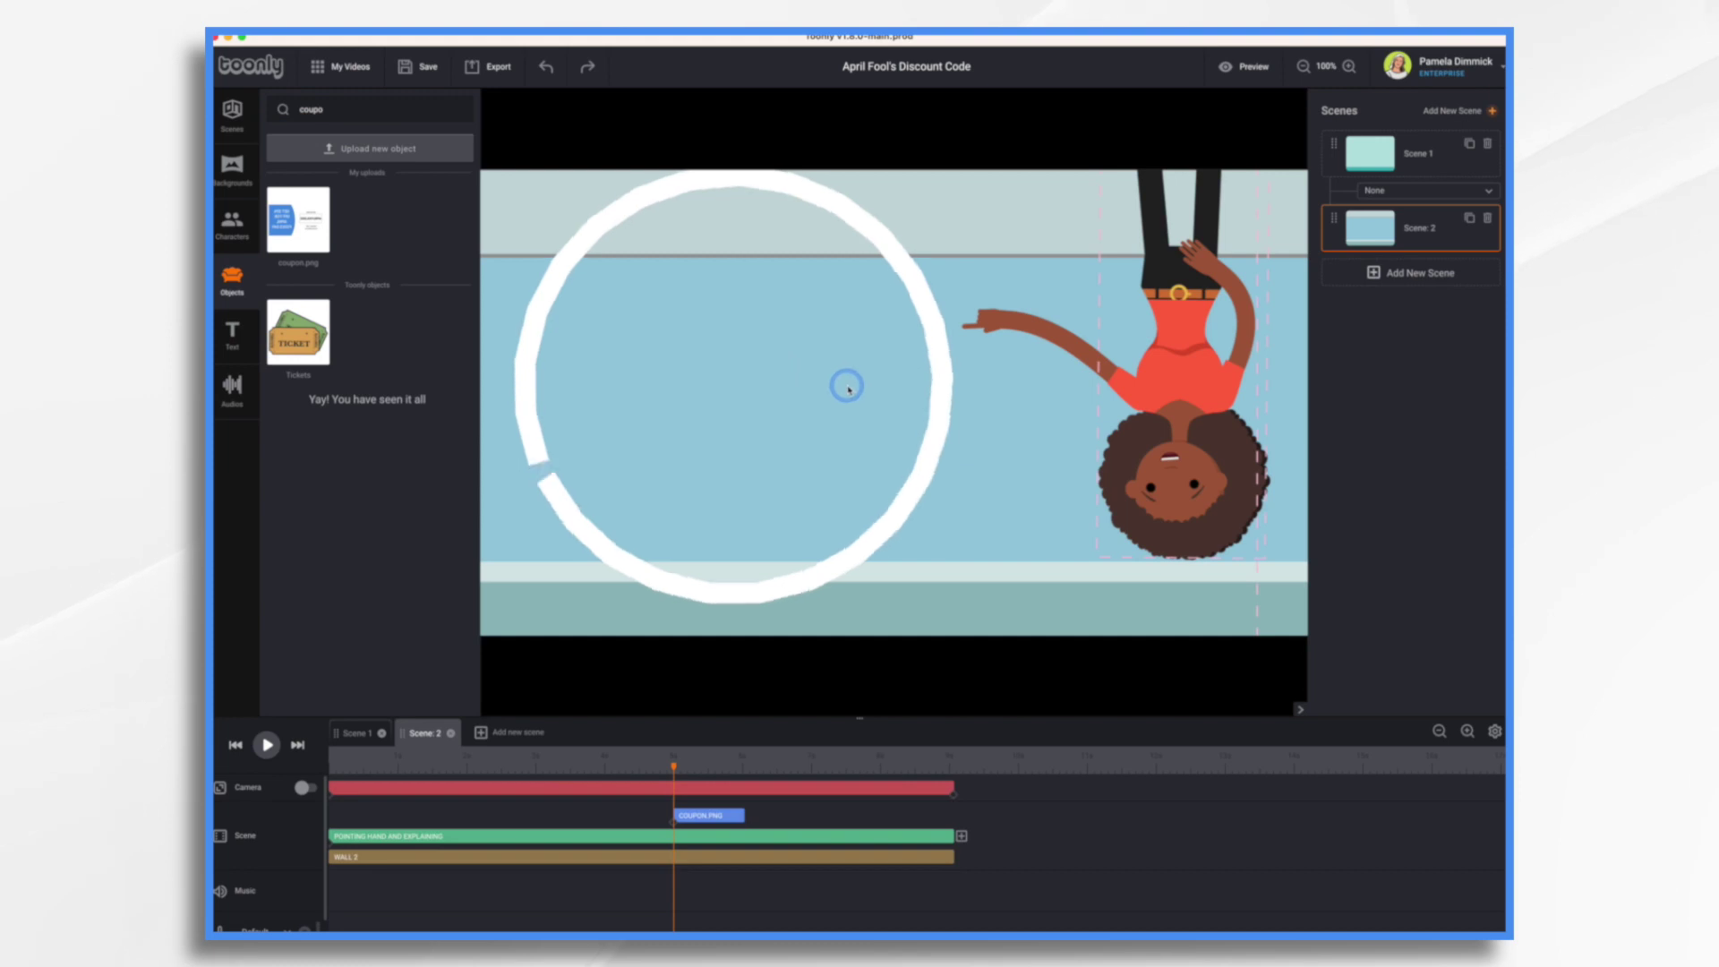
{"action": "left_click", "coordinate": [922, 380]}
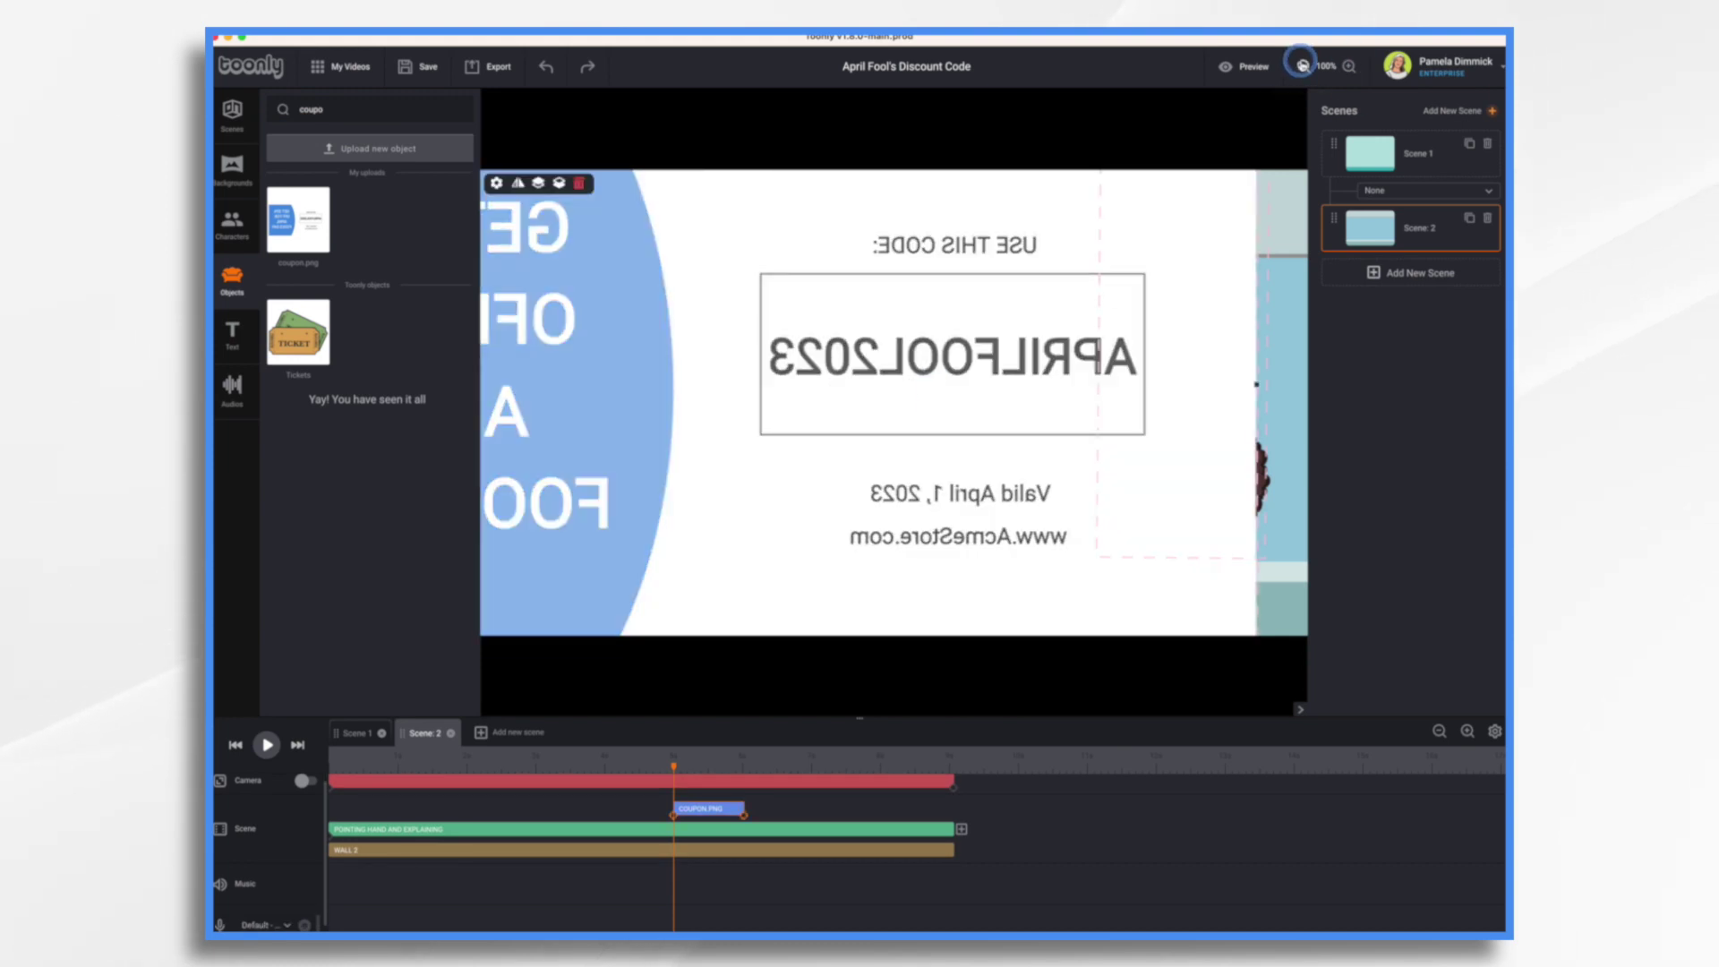
- Shrink the coupon to roughly a third of its width and place it on the blue wall beside the character's pointing hand
{"action": "left_click", "coordinate": [1302, 65]}
{"action": "left_click", "coordinate": [1302, 66]}
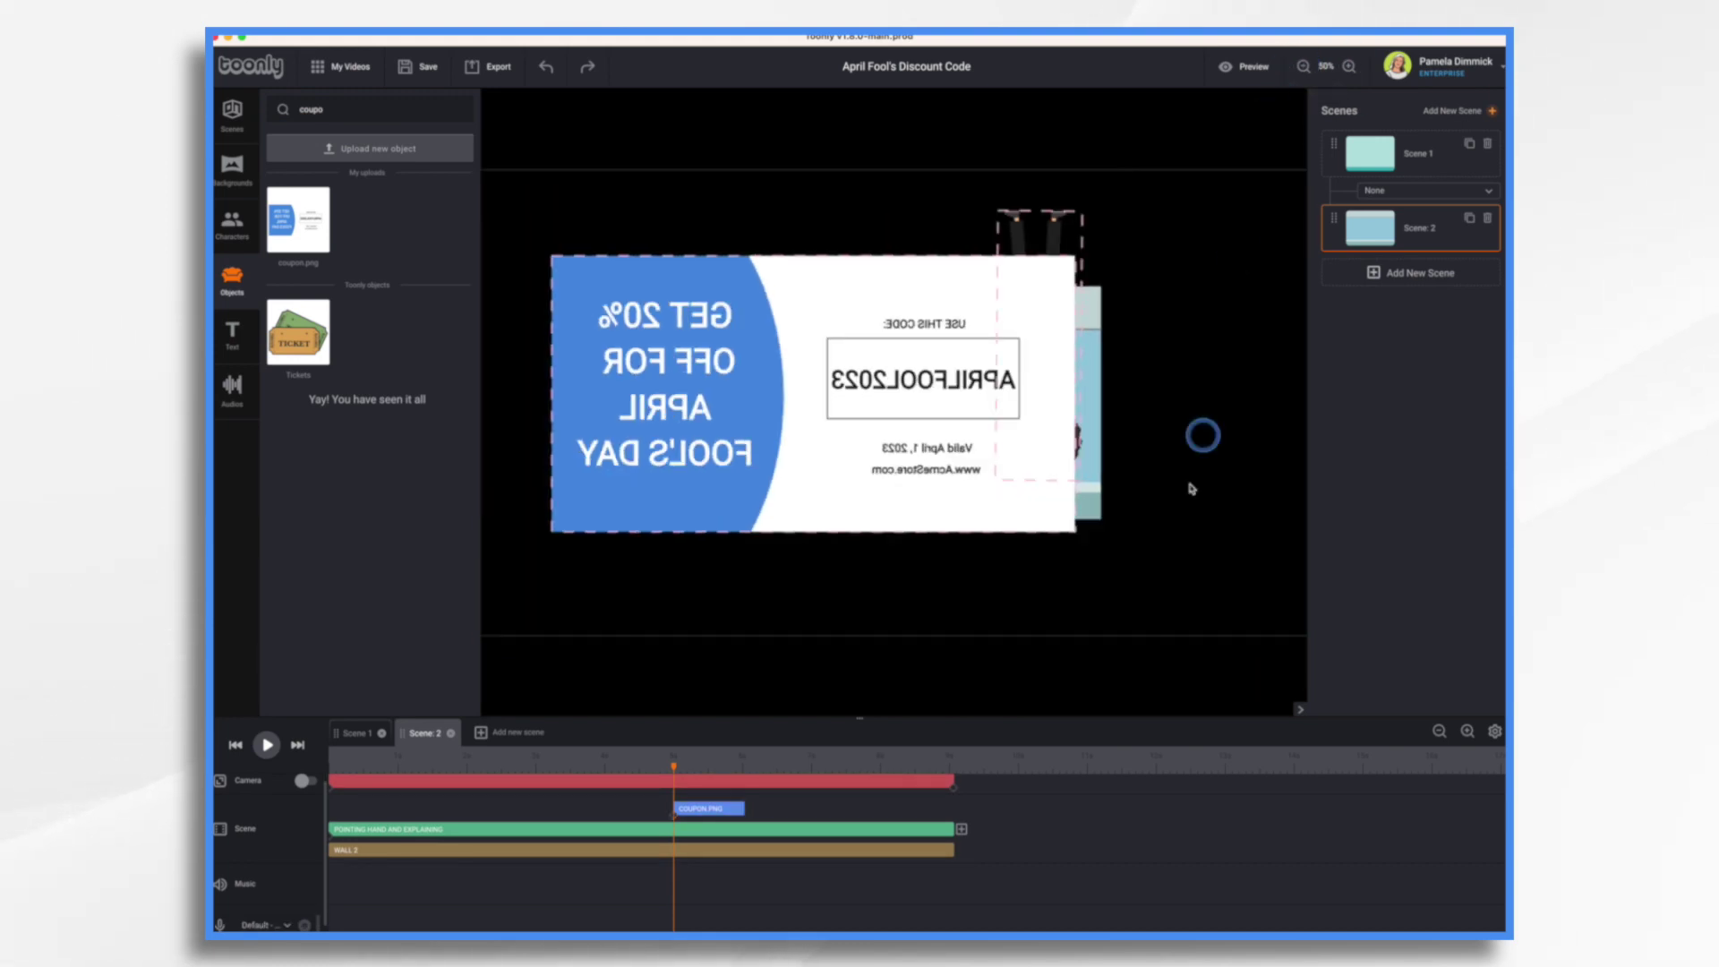
{"action": "left_click_drag", "start_coordinate": [1073, 528], "coordinate": [729, 349]}
{"action": "left_click_drag", "start_coordinate": [647, 295], "coordinate": [811, 369]}
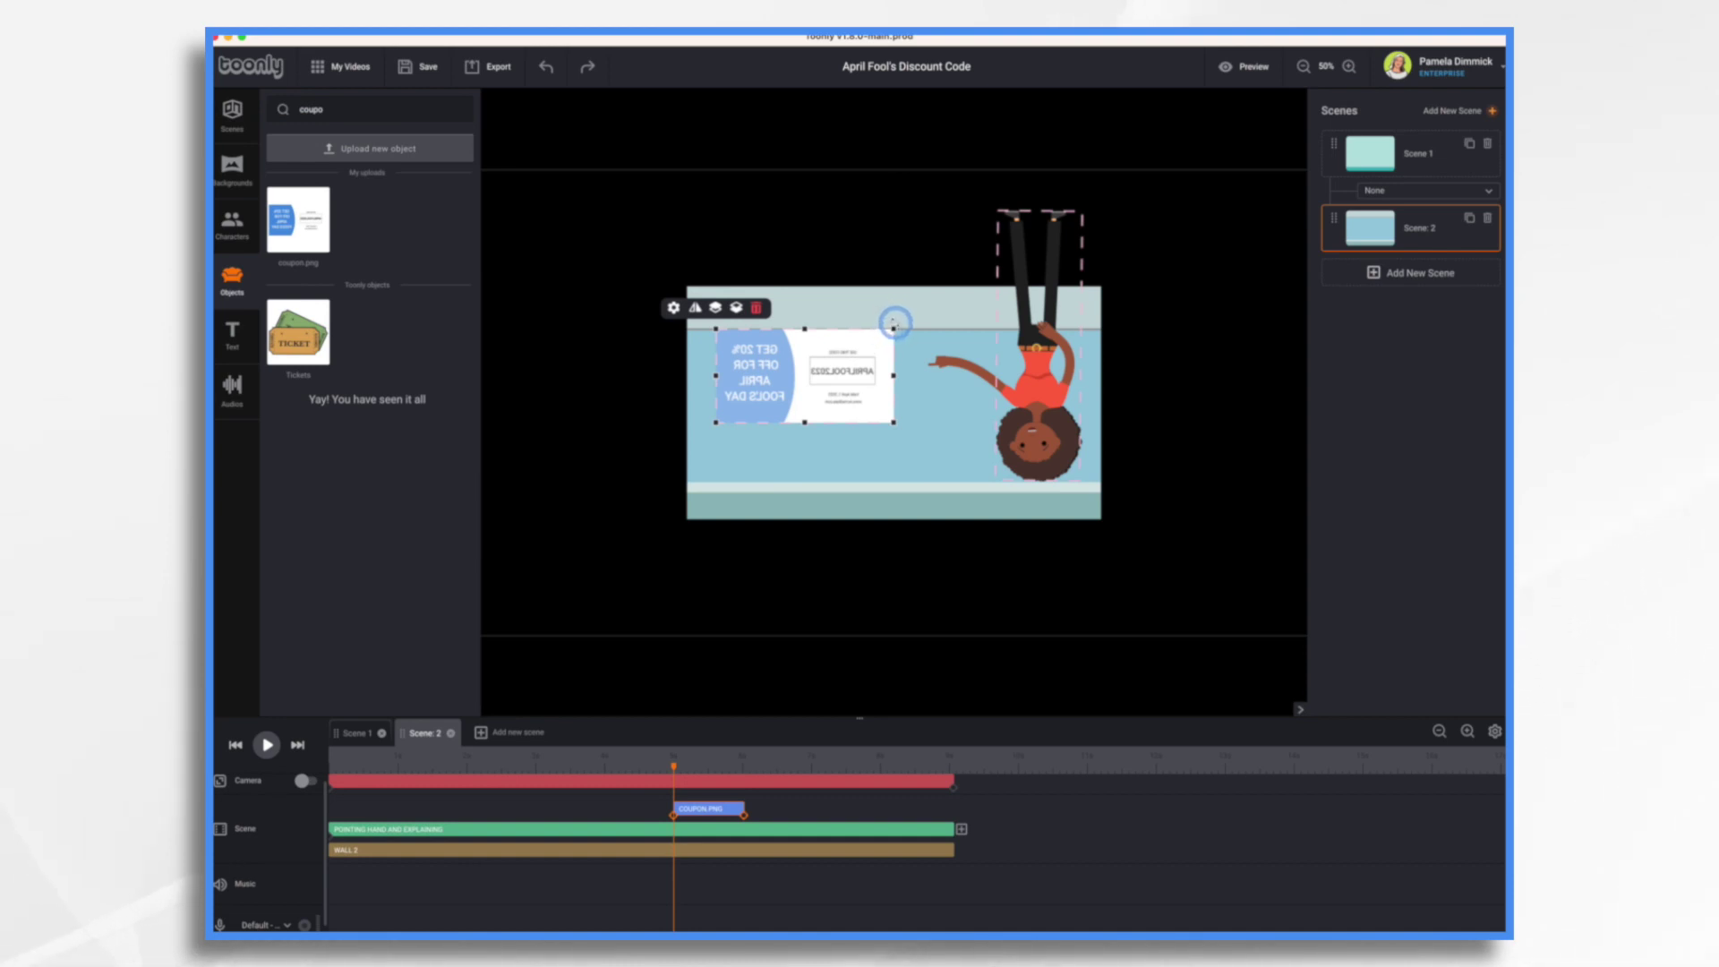
- Turn the coupon upside down by flipping it across both axes, and shift it slightly closer to the character's hand
{"action": "left_click_drag", "start_coordinate": [893, 325], "coordinate": [723, 426]}
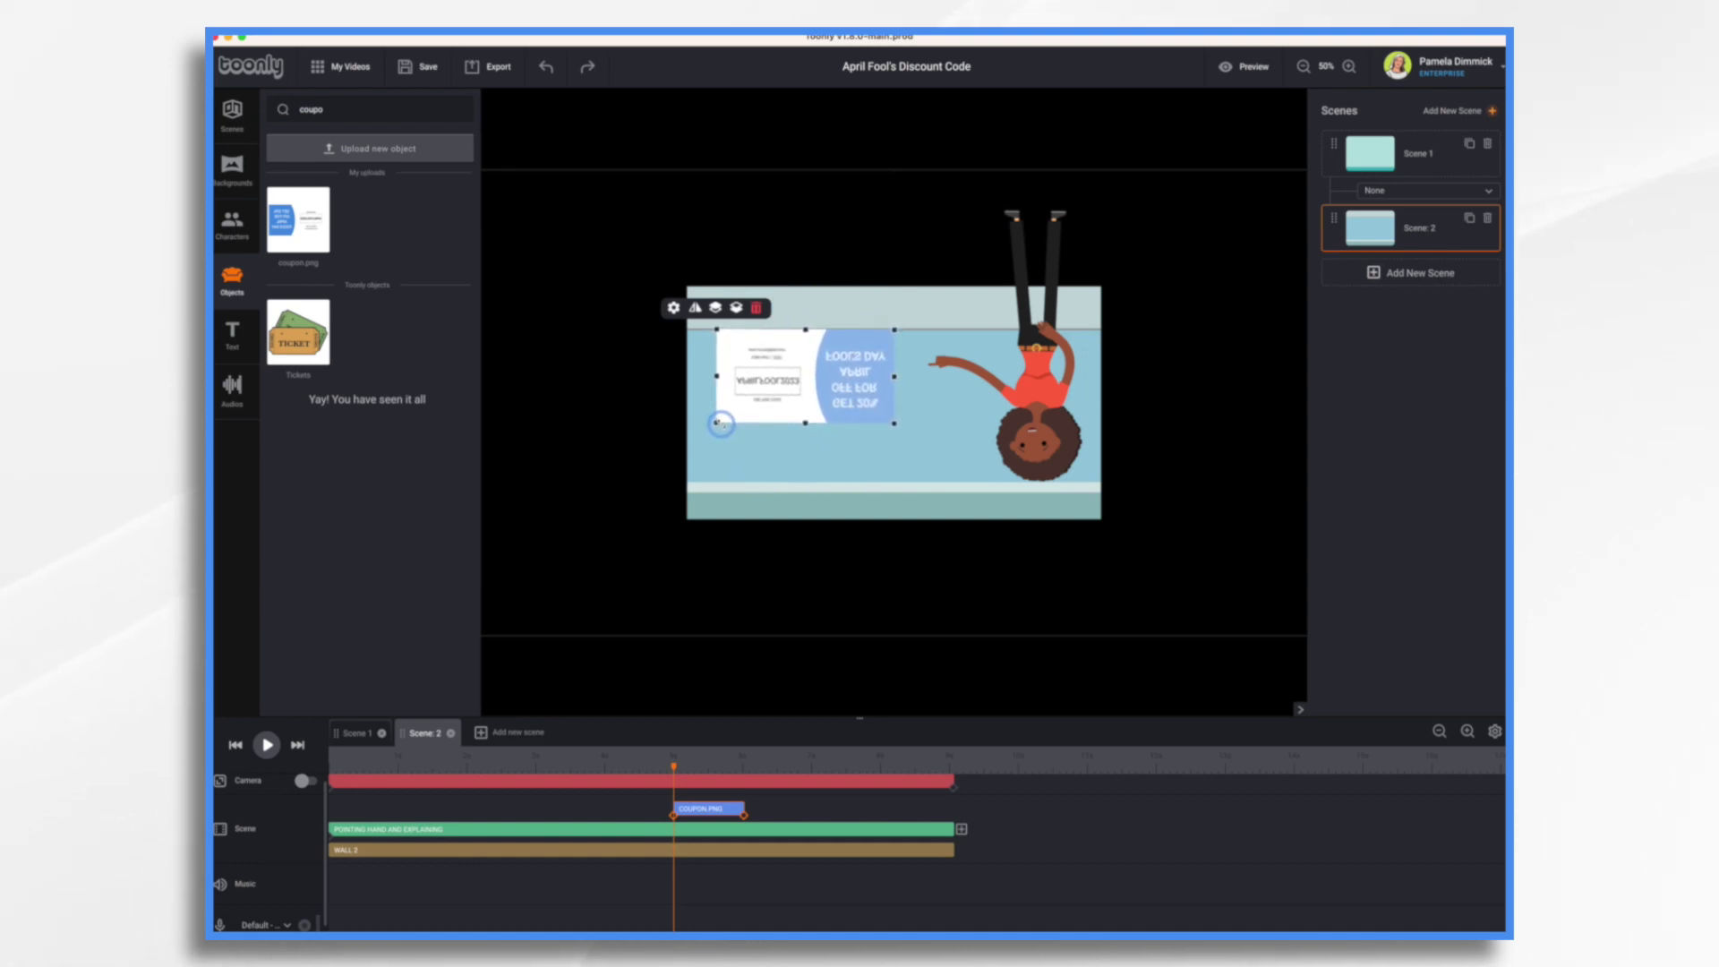
{"action": "left_click_drag", "start_coordinate": [804, 379], "coordinate": [818, 387]}
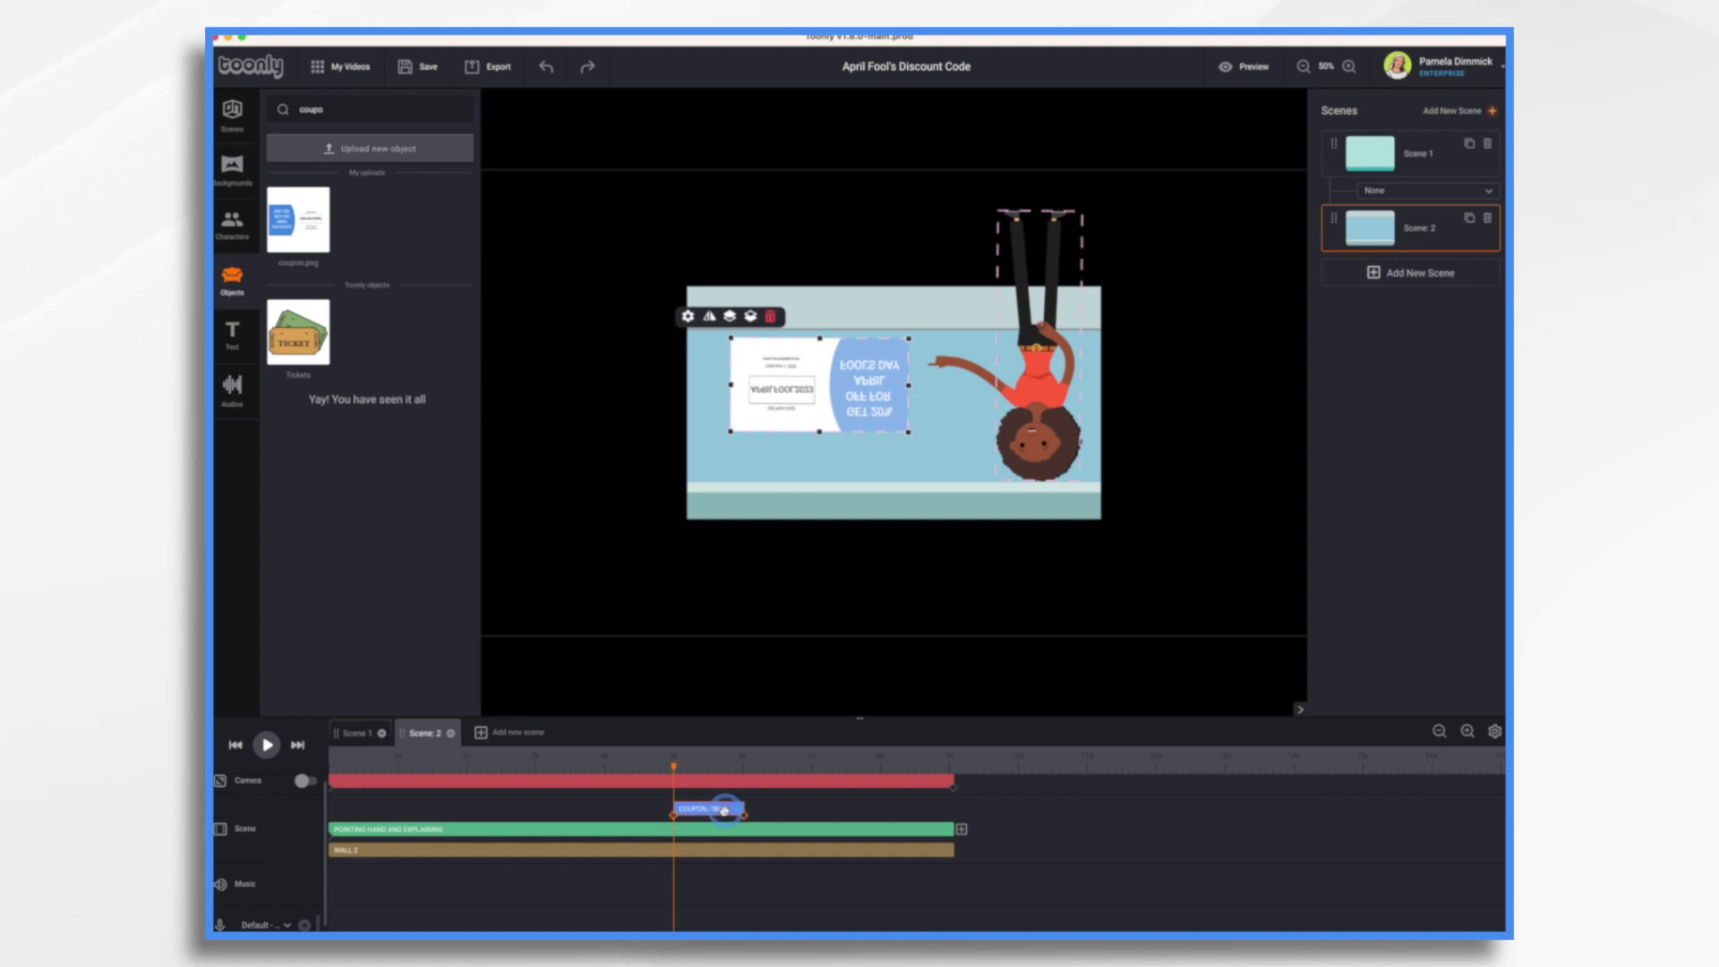
- Start the coupon clip at the first timeline mark and extend it to the end of the scene
{"action": "left_click_drag", "start_coordinate": [724, 810], "coordinate": [449, 809]}
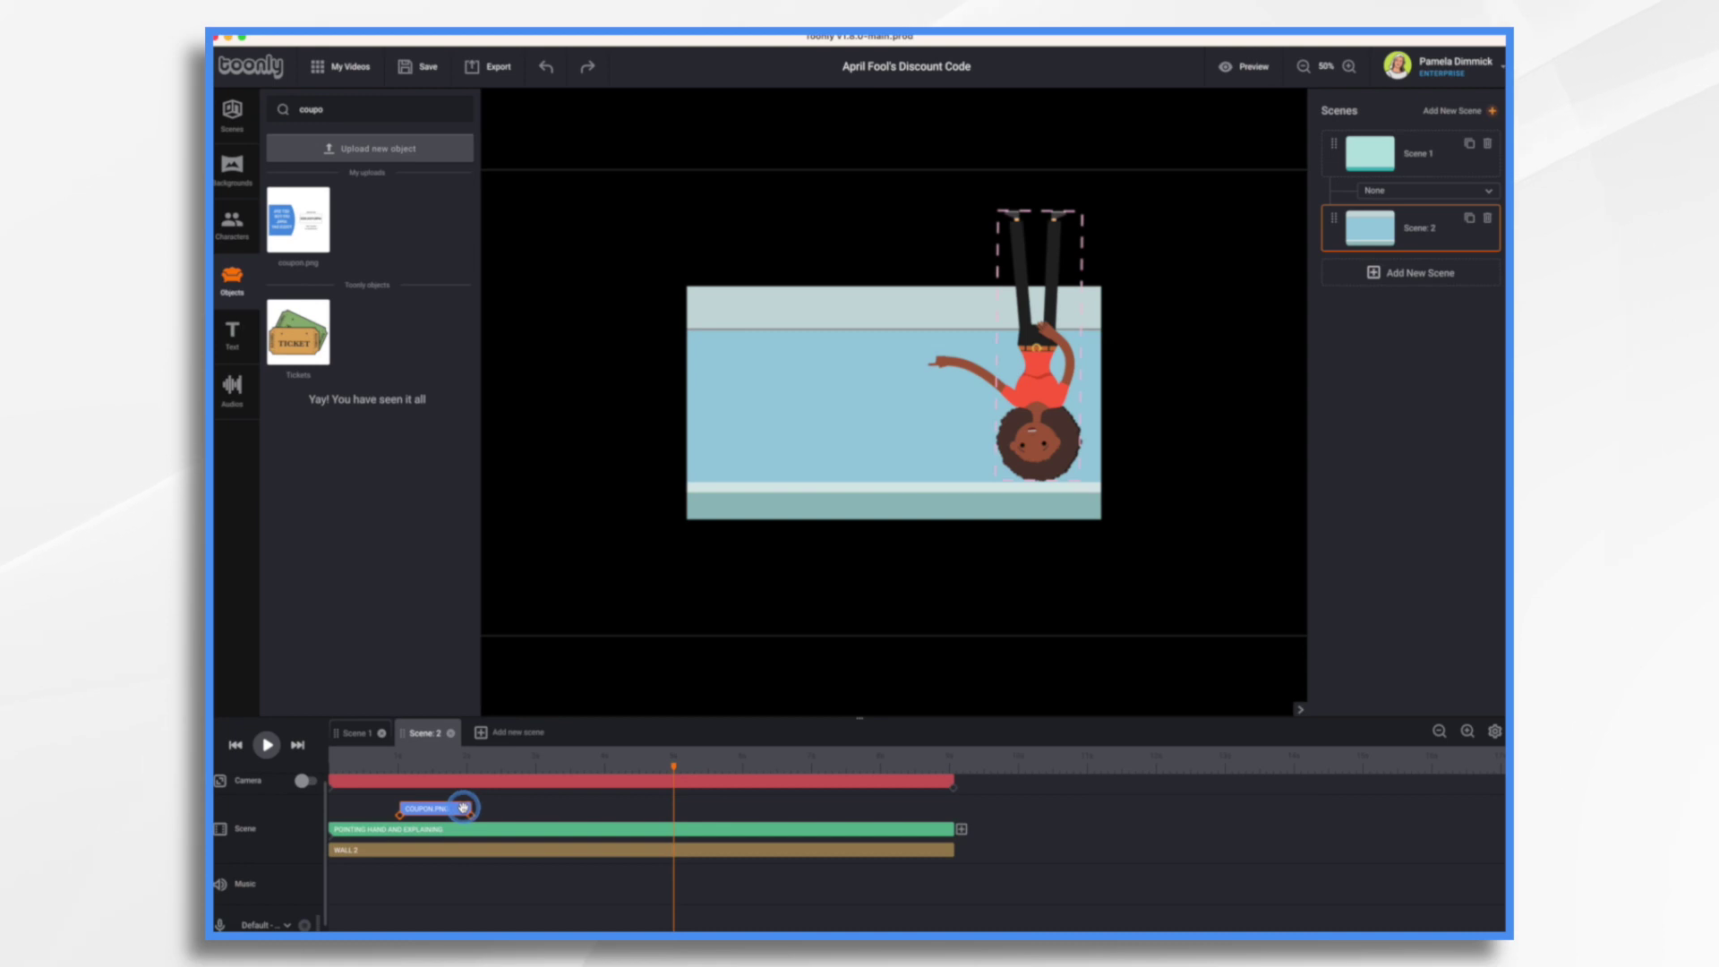
{"action": "left_click_drag", "start_coordinate": [479, 812], "coordinate": [918, 807]}
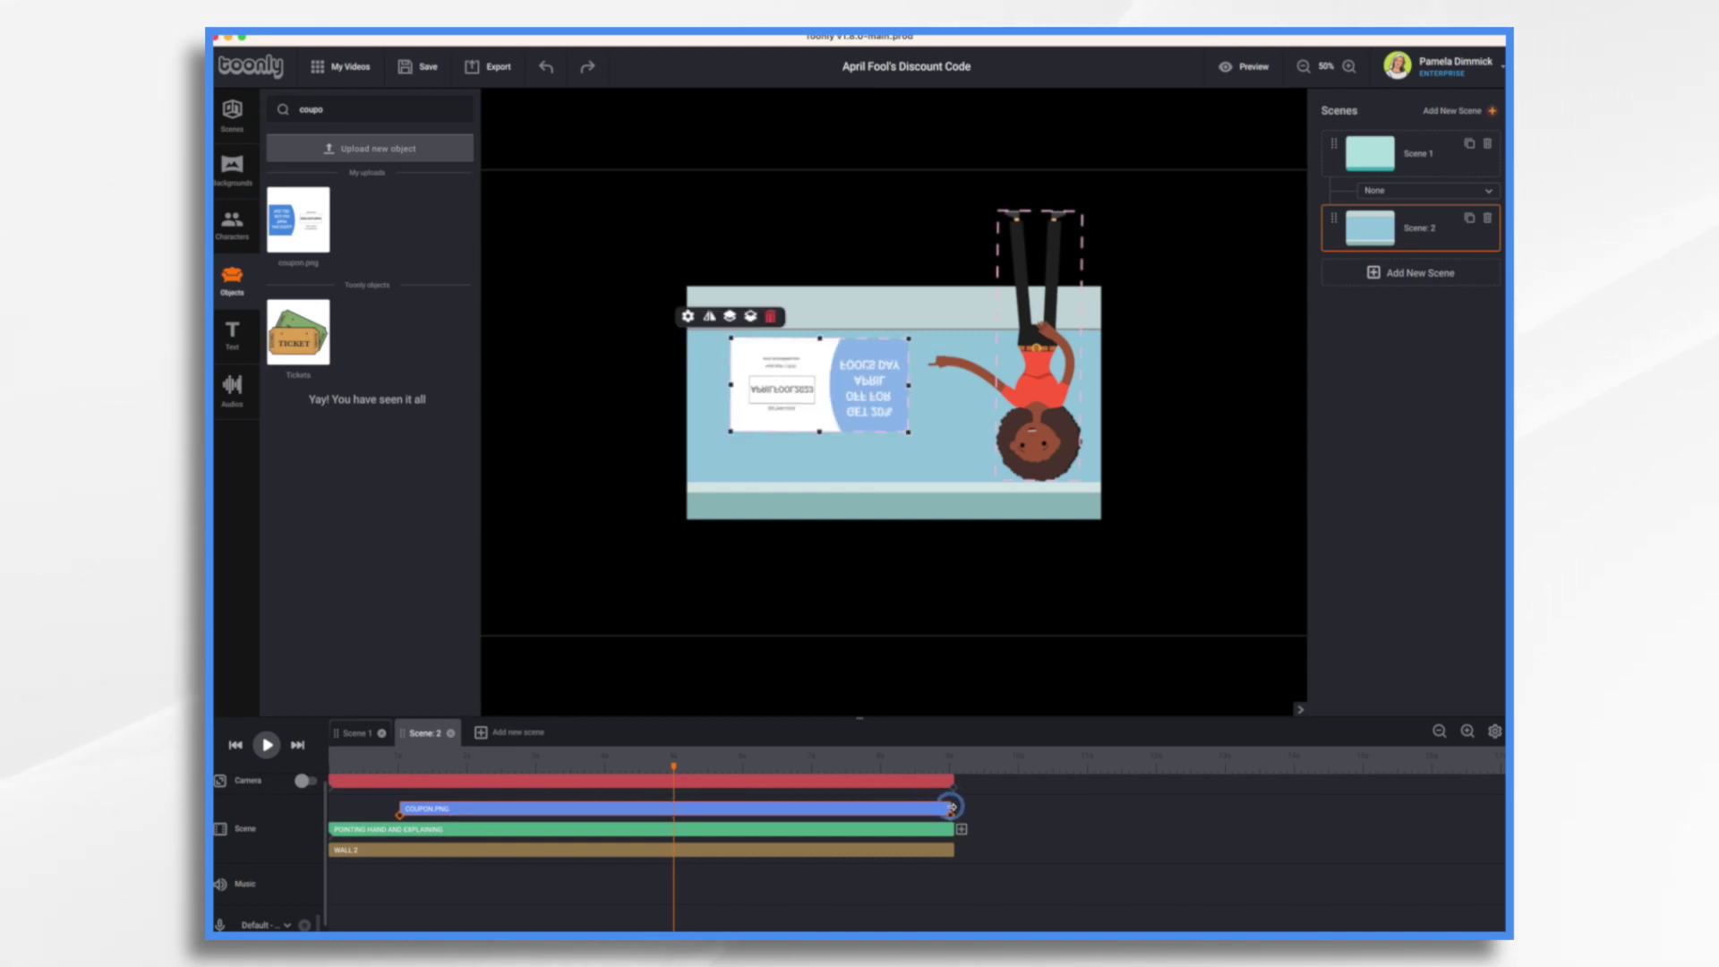
- Set the coupon's out effect to Instant and its in effect to Hand
{"action": "left_click", "coordinate": [687, 316]}
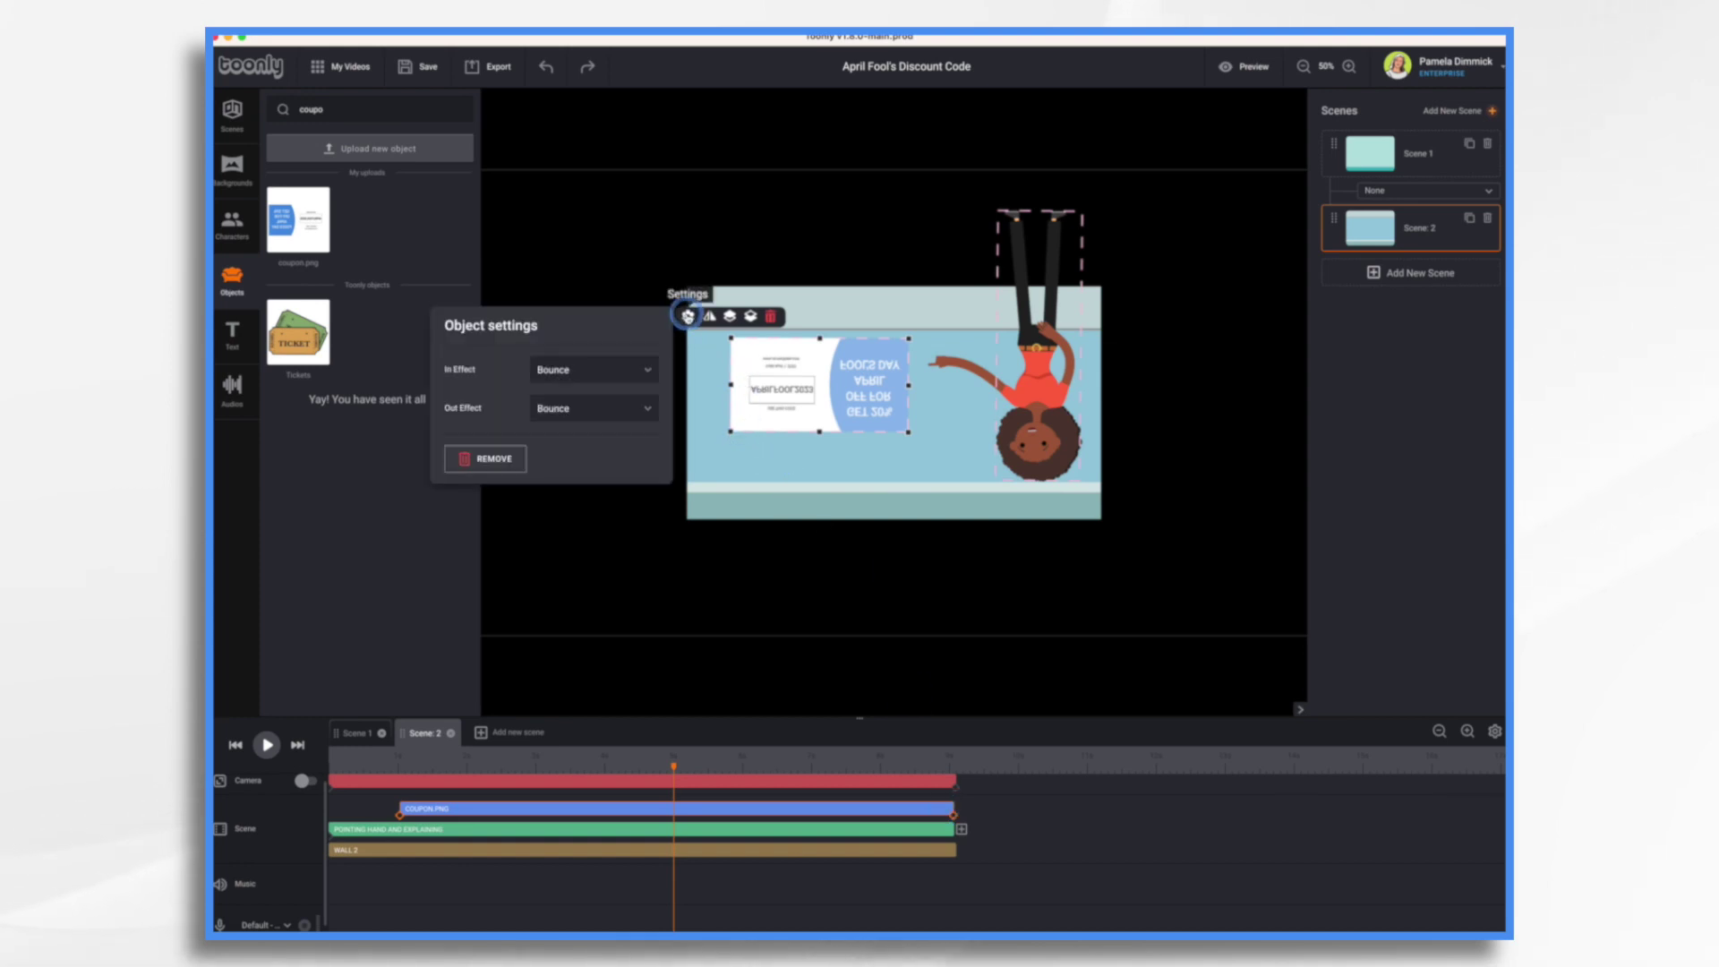
{"action": "left_click", "coordinate": [641, 413]}
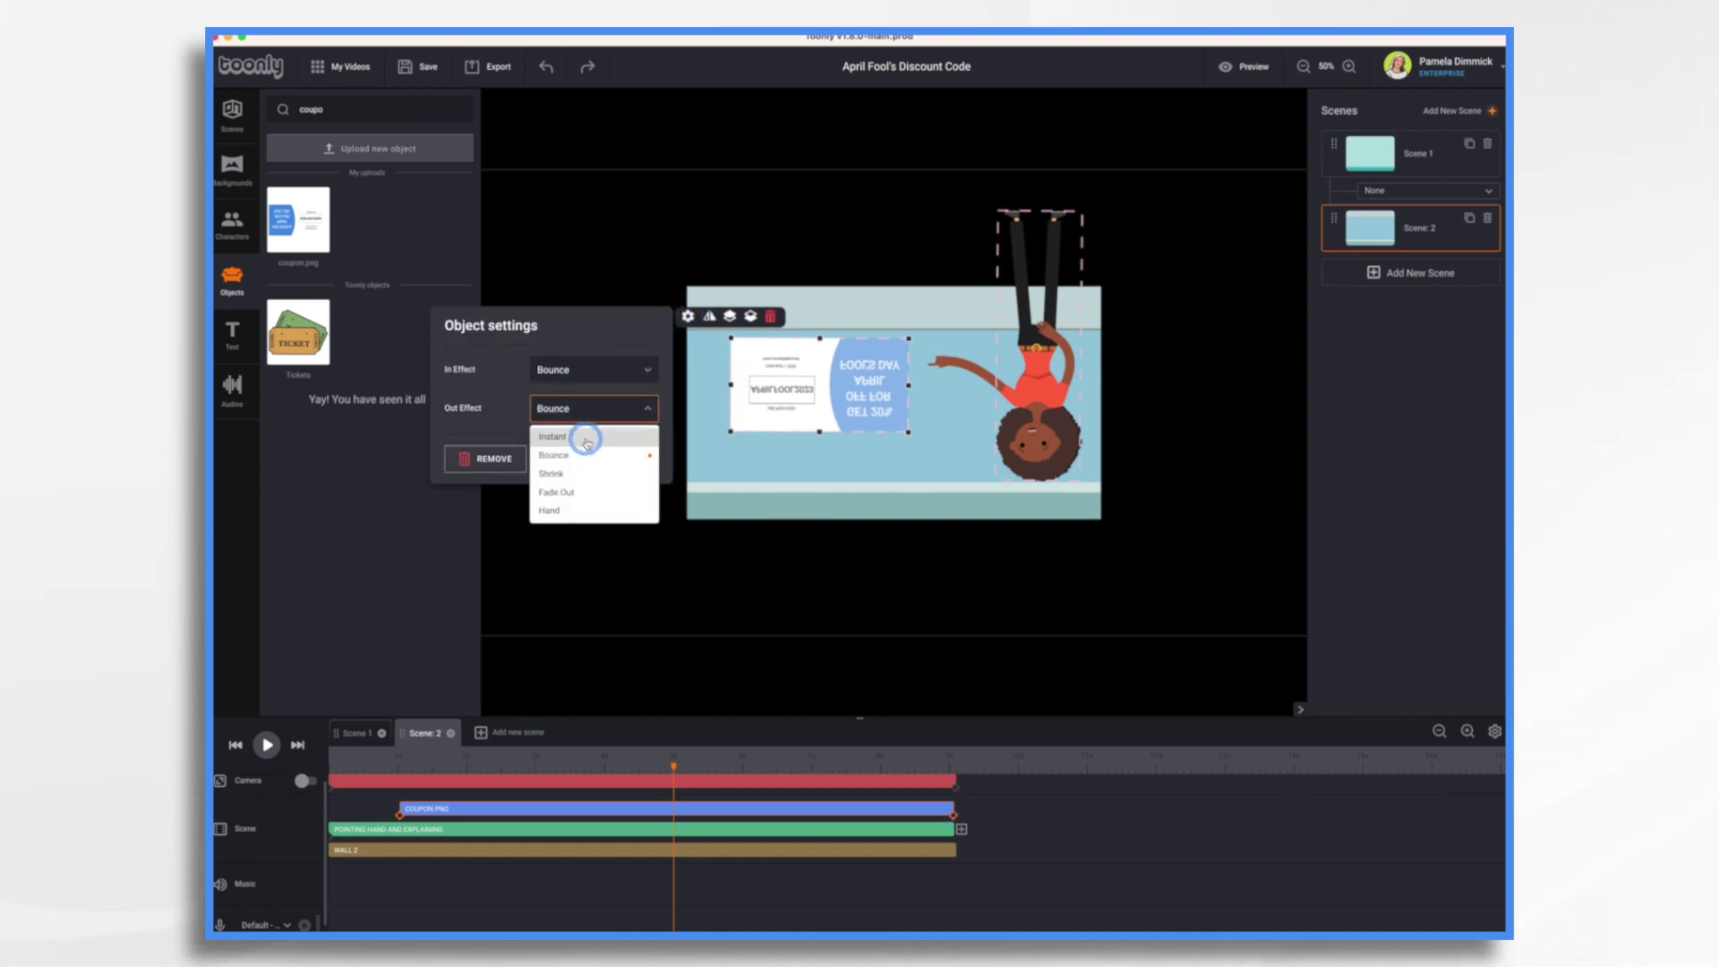
{"action": "left_click", "coordinate": [587, 442]}
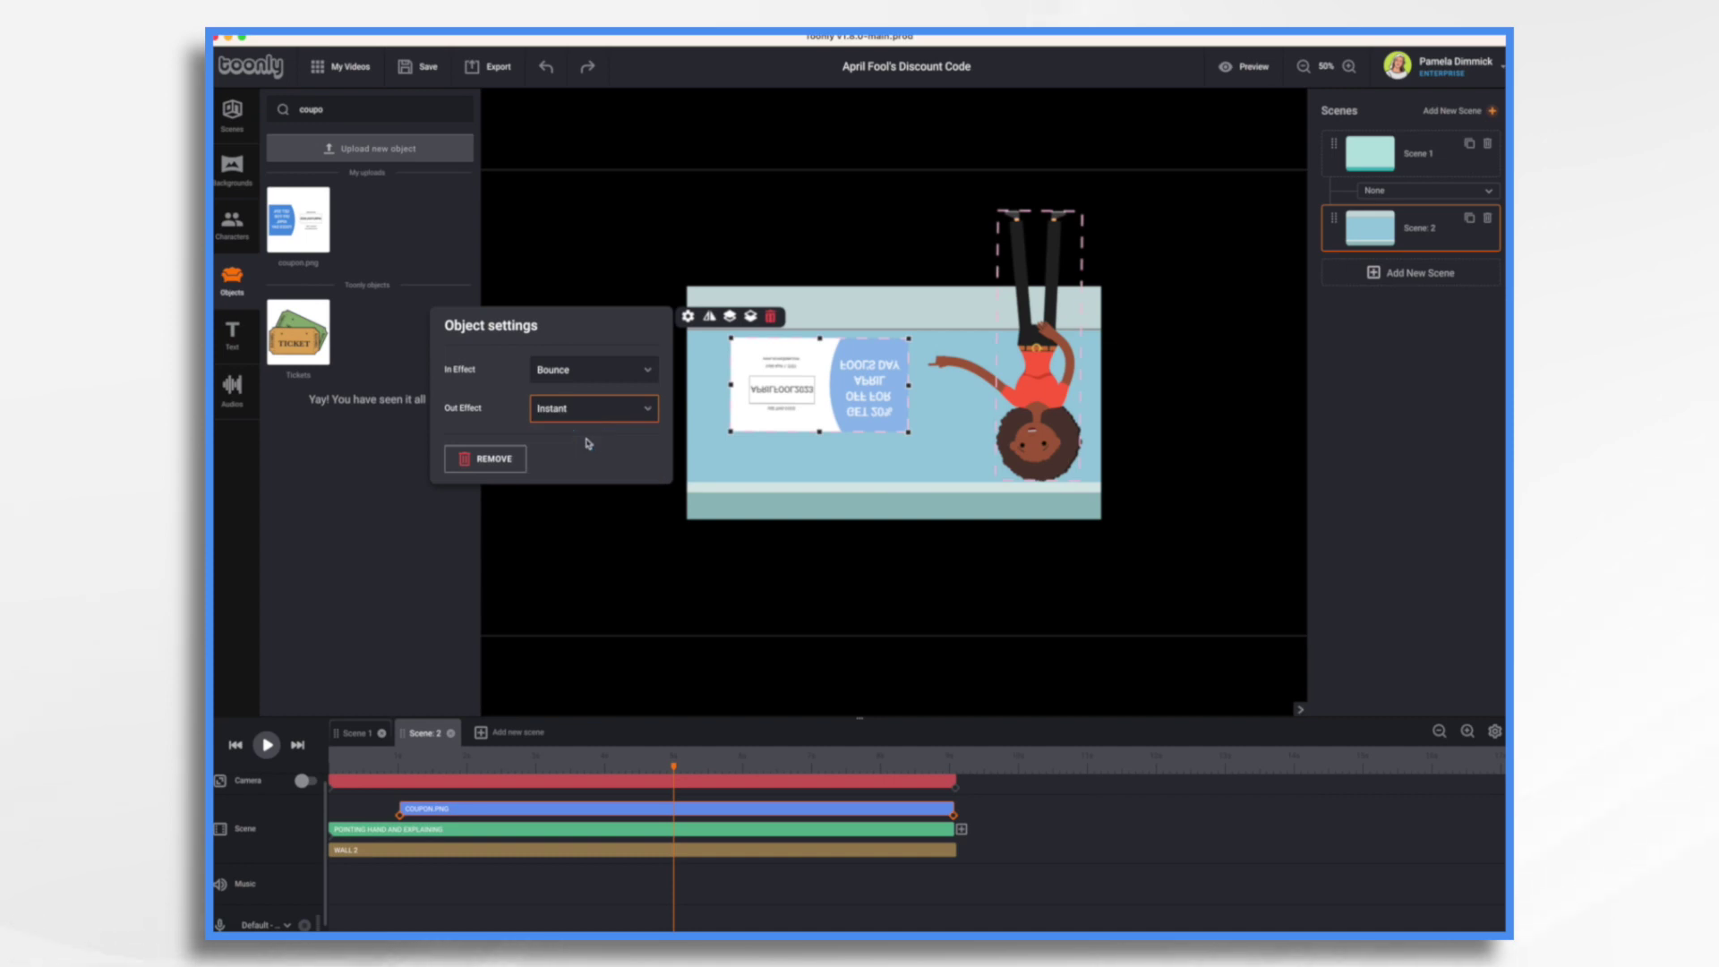
{"action": "left_click", "coordinate": [648, 372]}
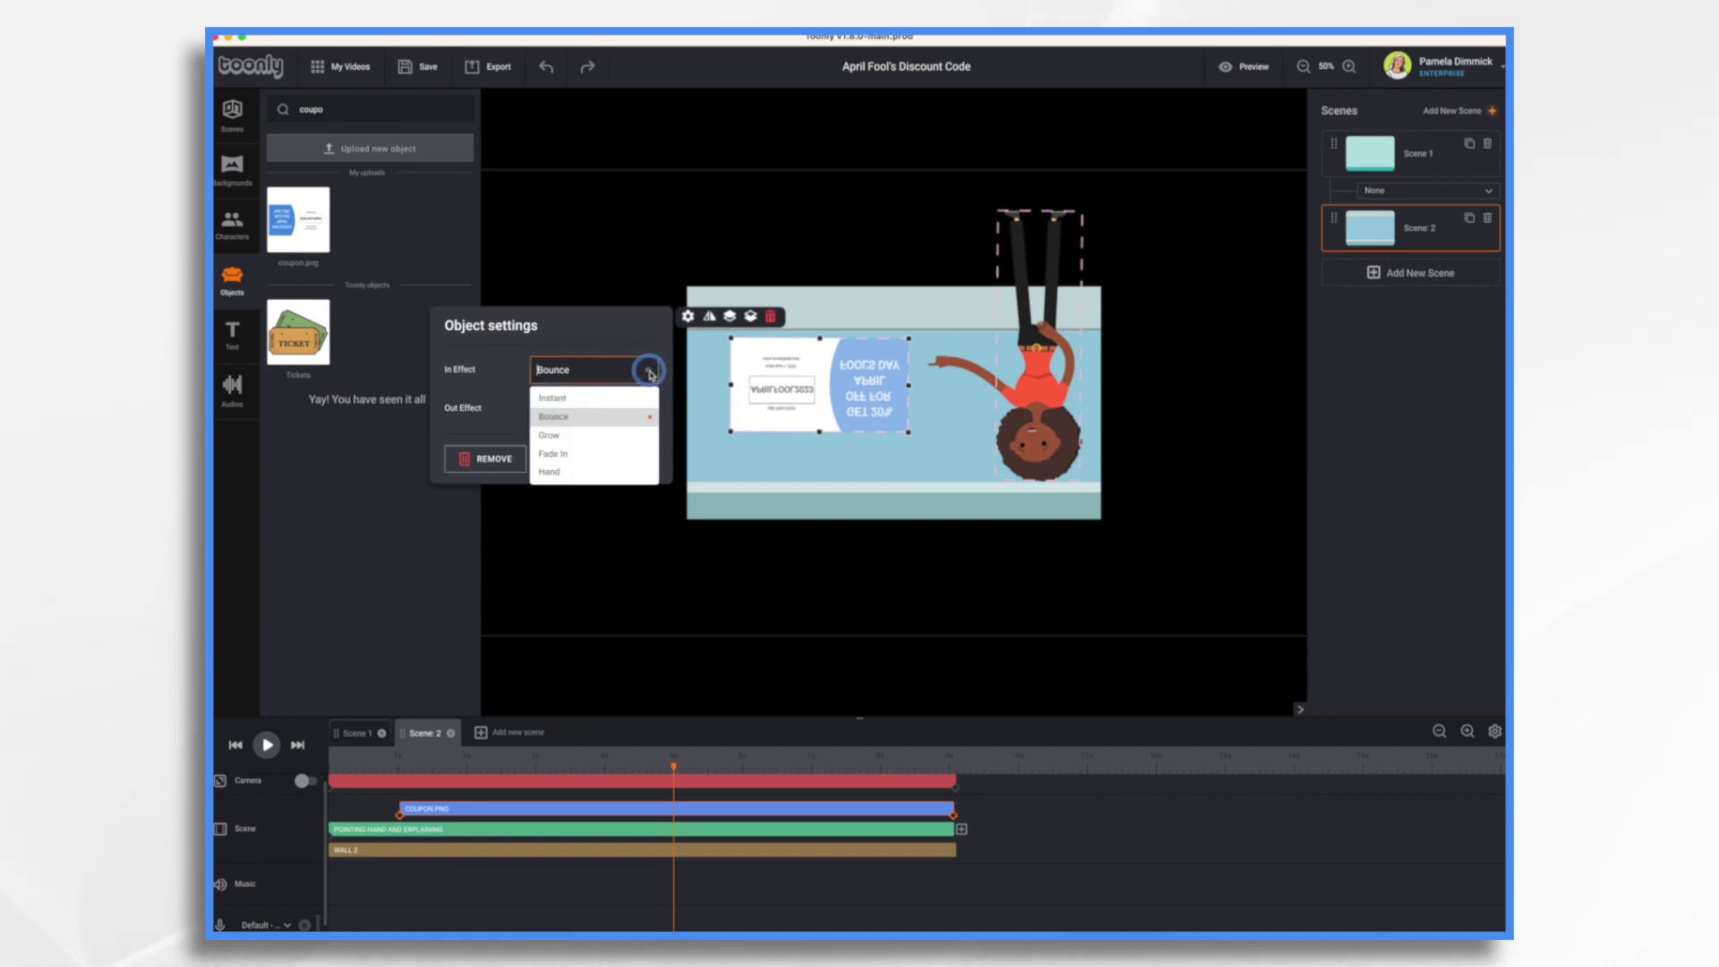
{"action": "left_click", "coordinate": [572, 471]}
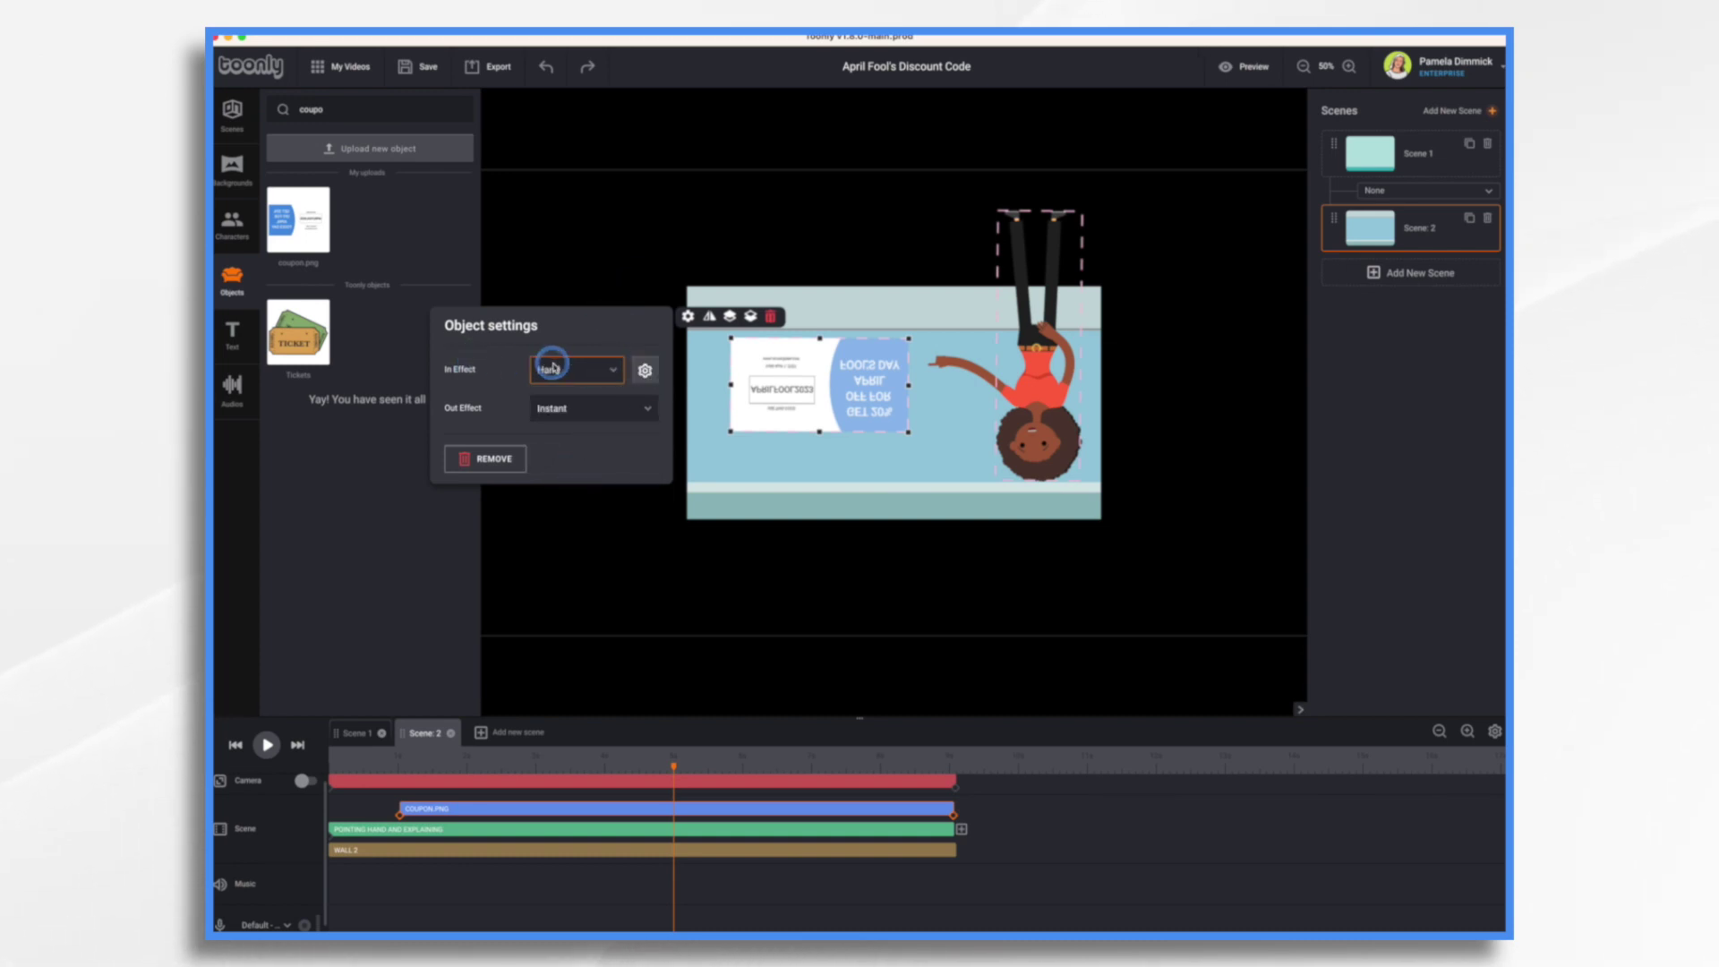
- Set the coupon's entrance hand to reach in from below, and preview the effect
{"action": "left_click", "coordinate": [645, 371]}
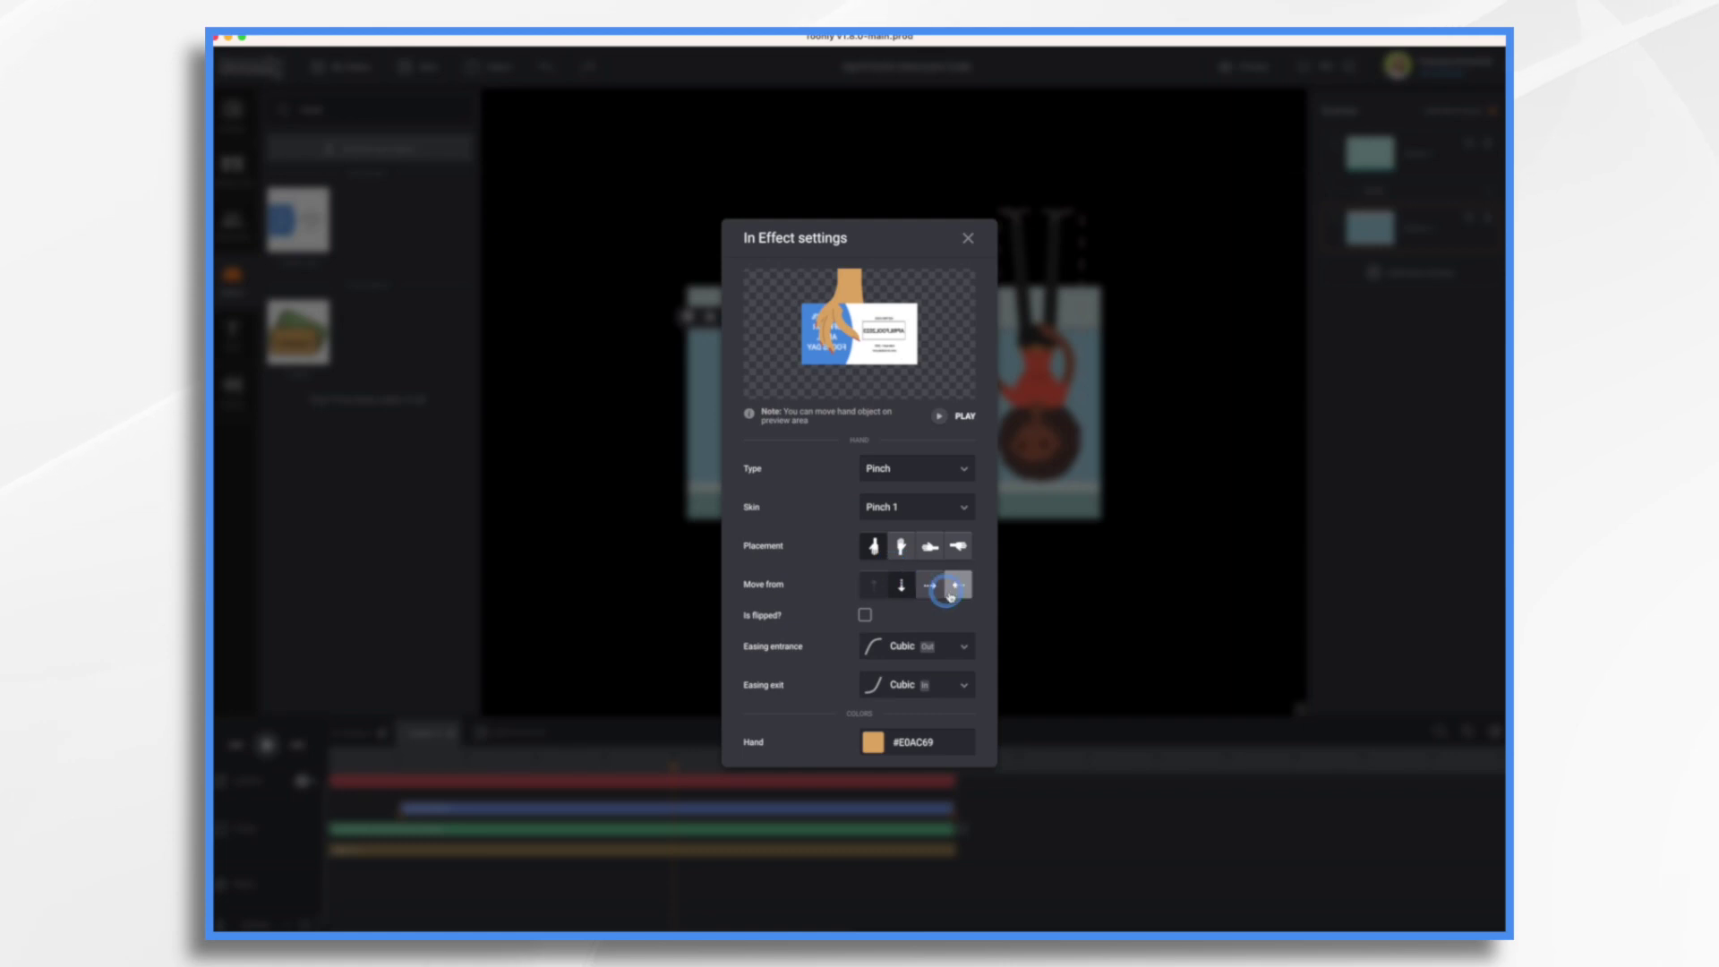
{"action": "left_click", "coordinate": [902, 544]}
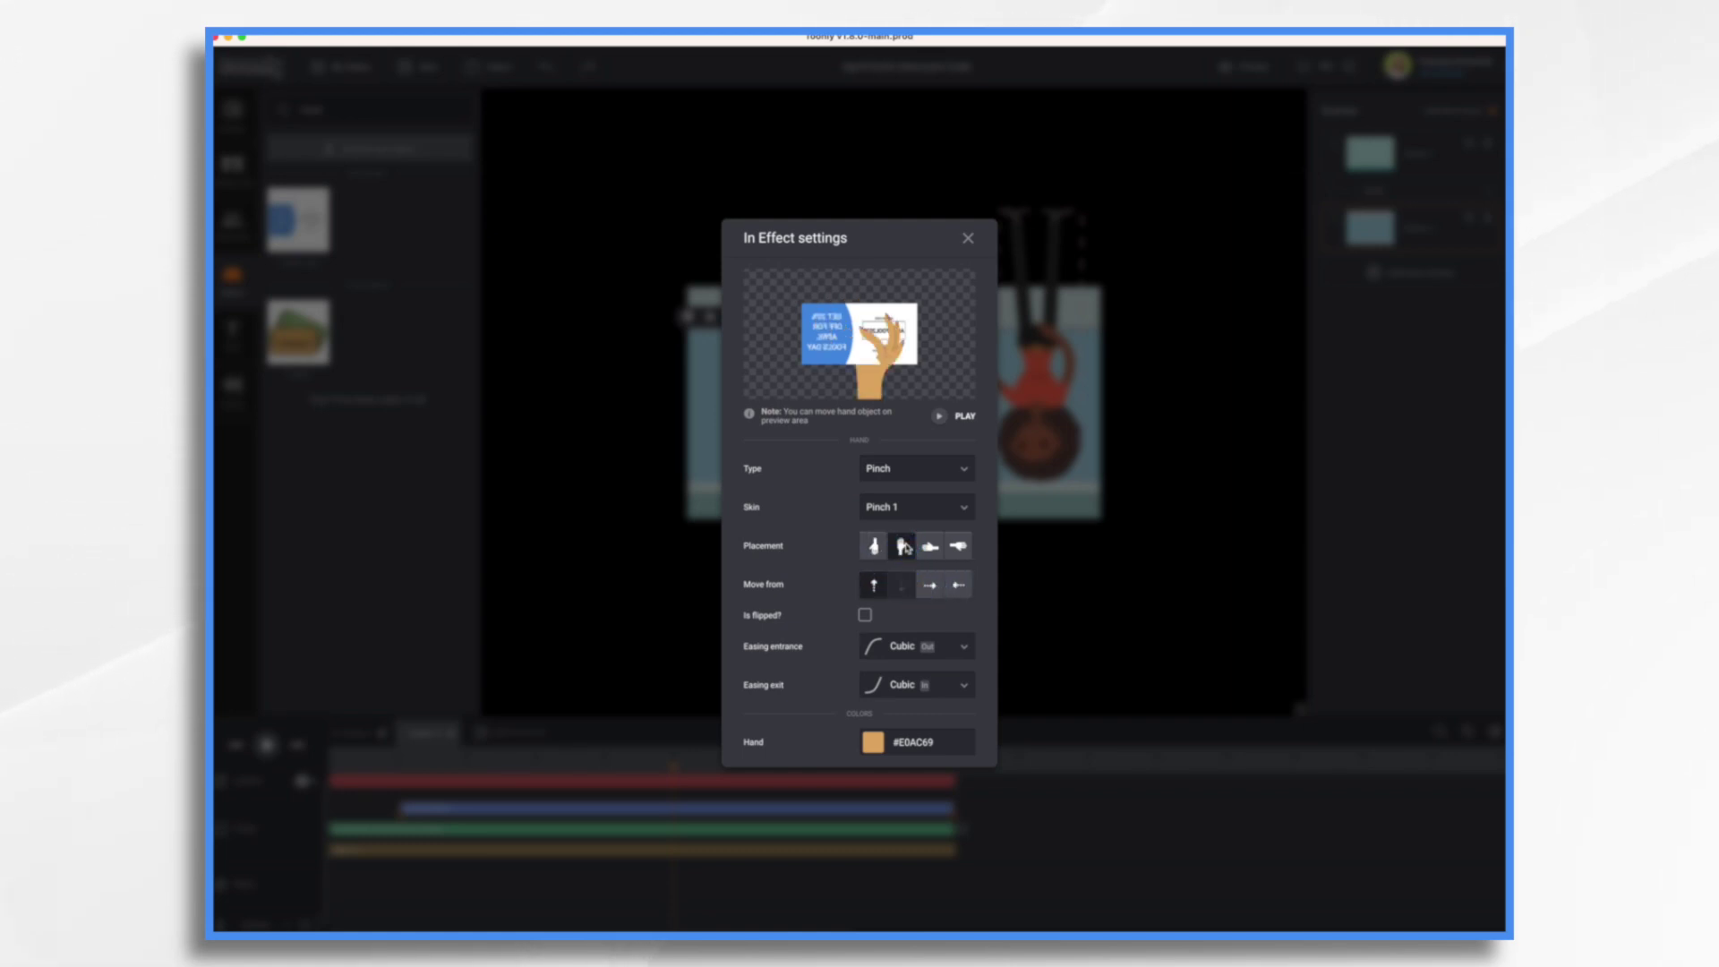
{"action": "left_click", "coordinate": [939, 416]}
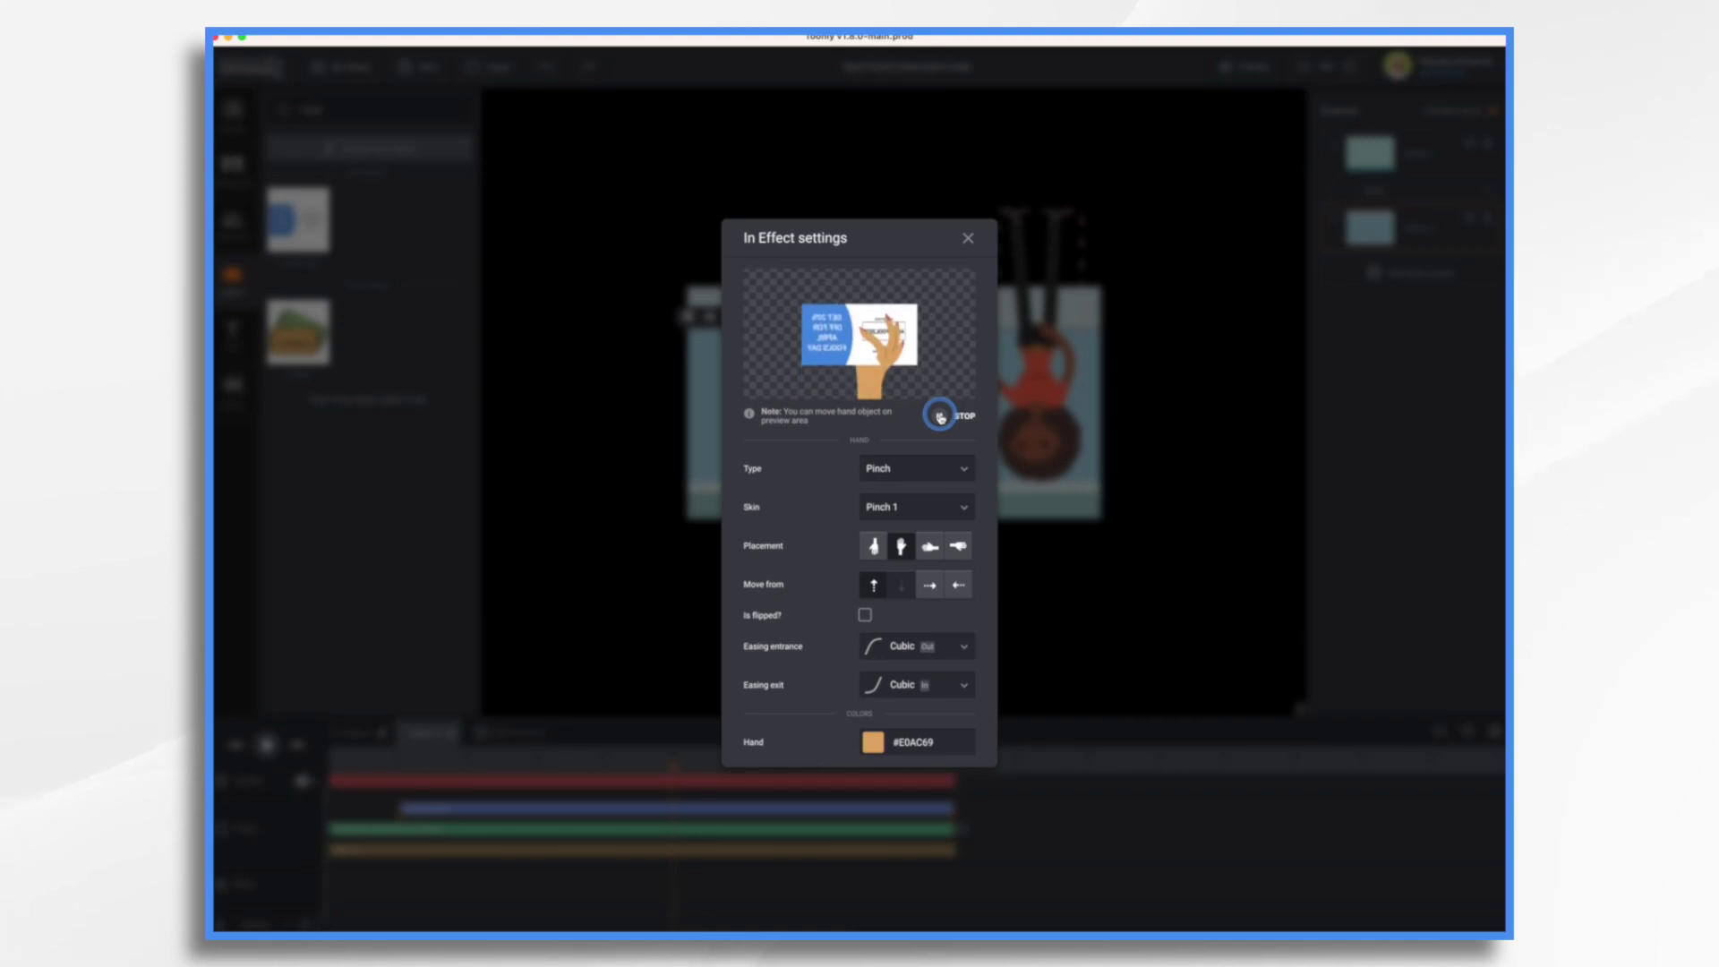
{"action": "left_click", "coordinate": [970, 239]}
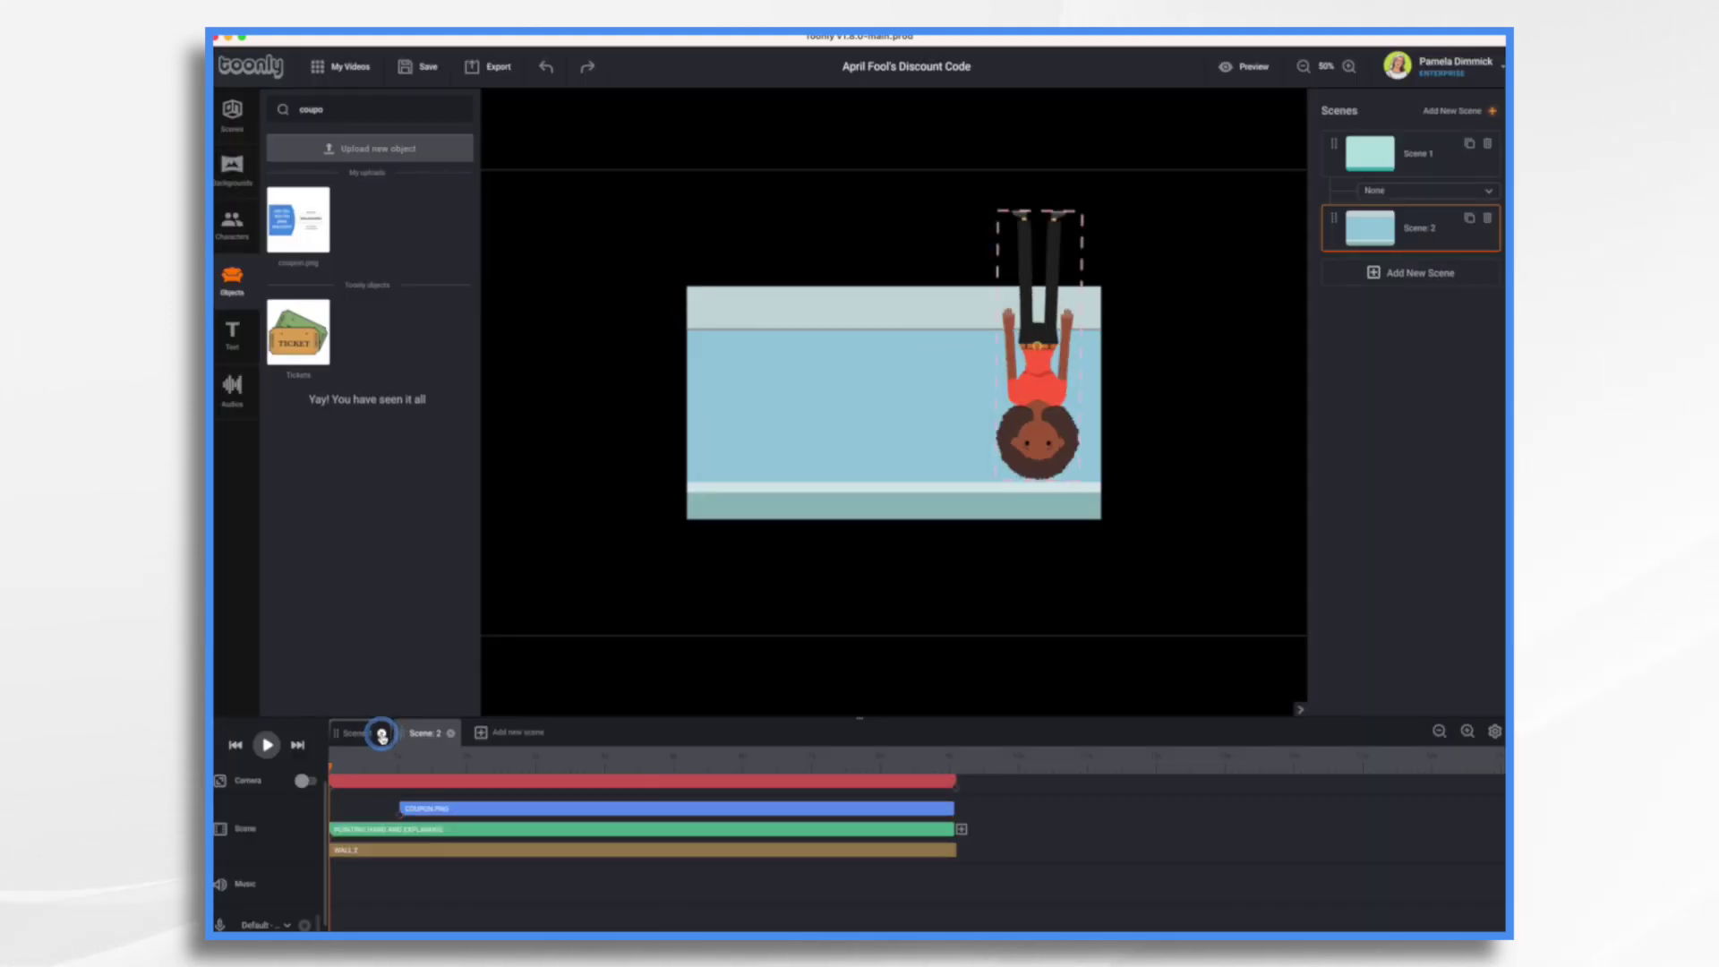
- Delete Scene 1 from the video
{"action": "left_click", "coordinate": [383, 735]}
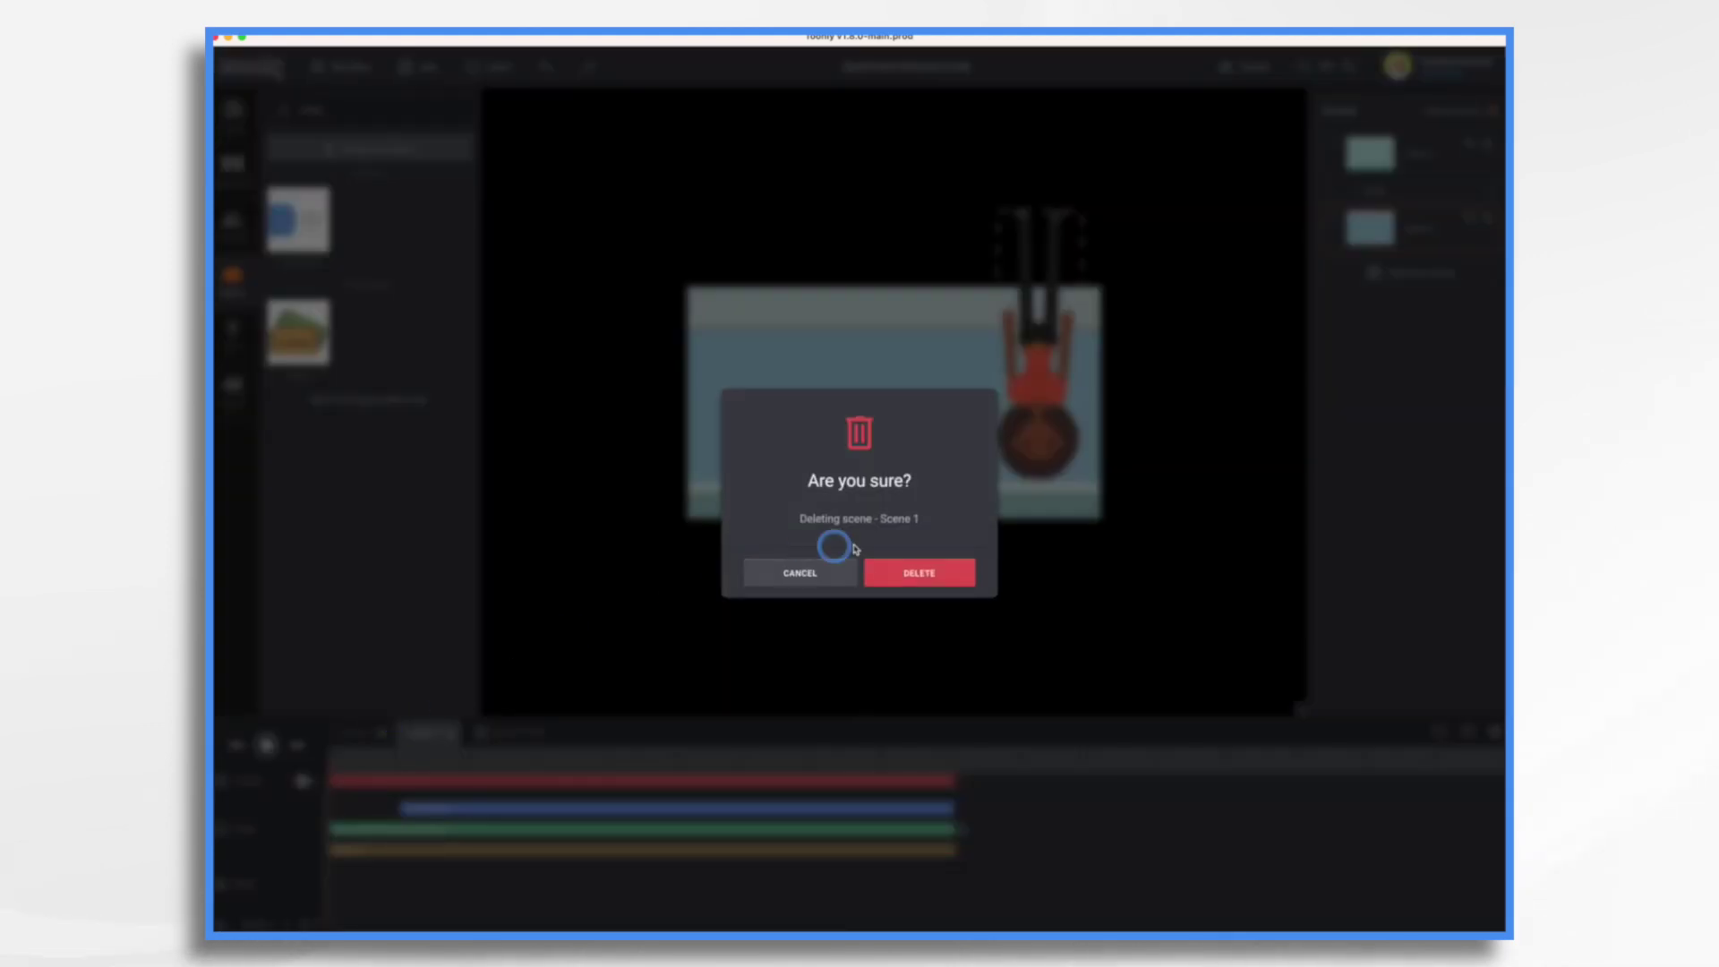
{"action": "left_click", "coordinate": [939, 573]}
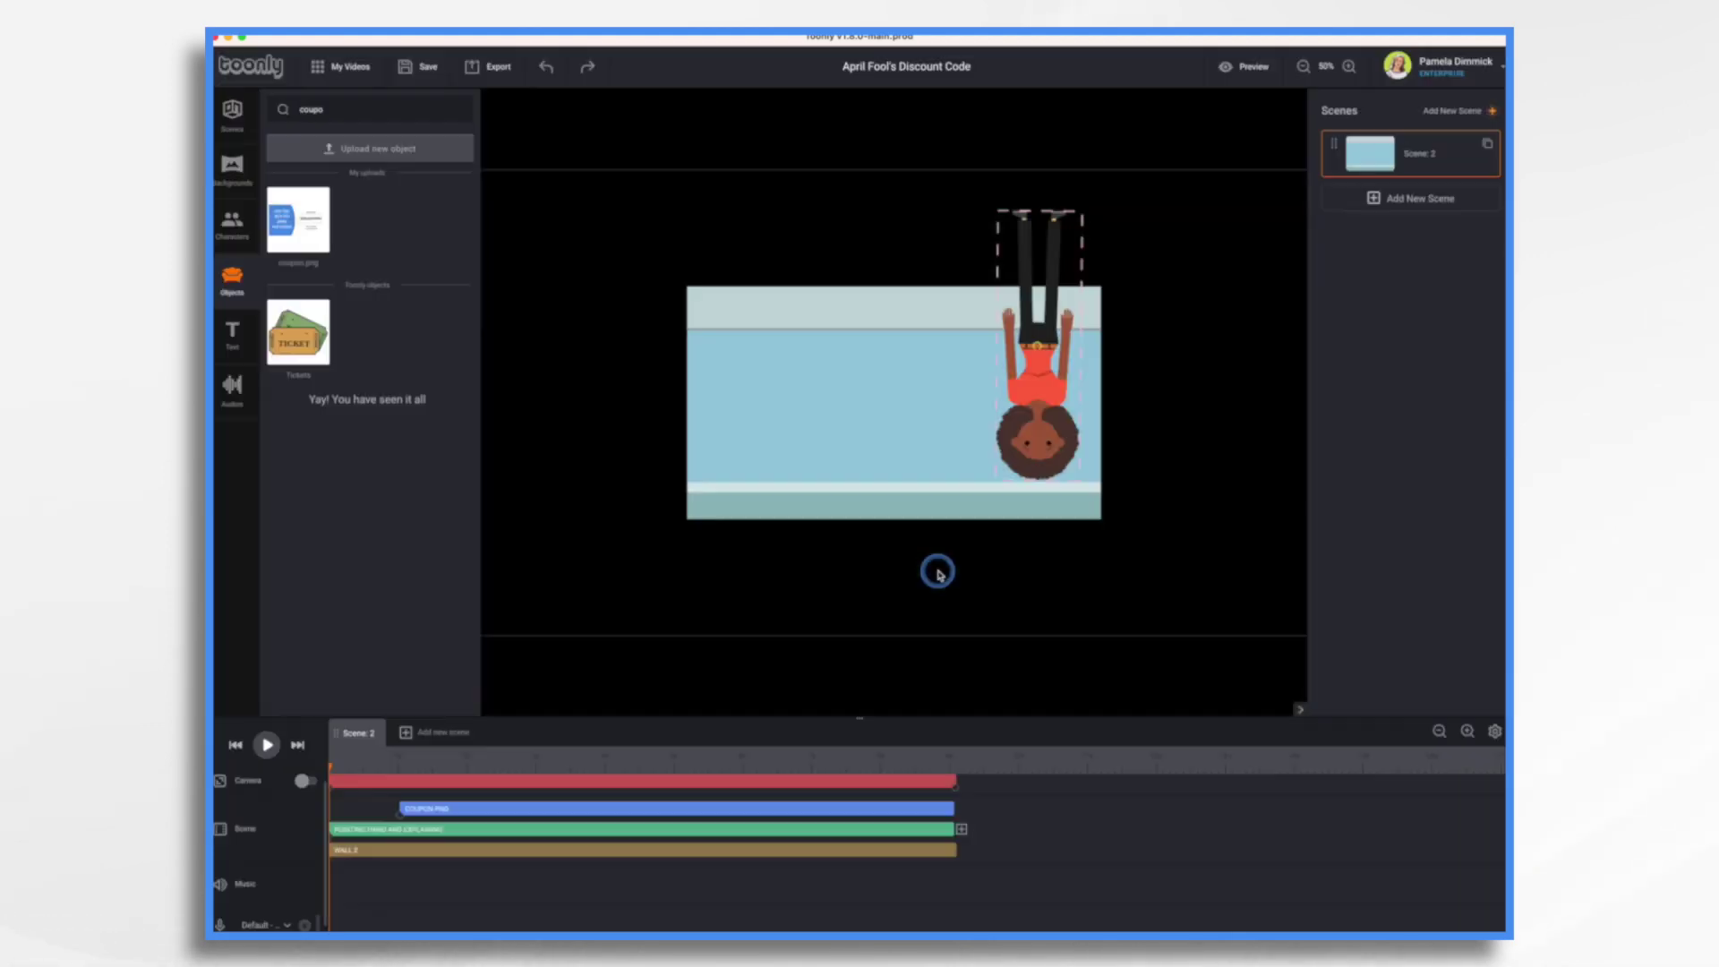
- Start recording a voice-over for the remaining scene with the default microphone
{"action": "left_click", "coordinate": [304, 925]}
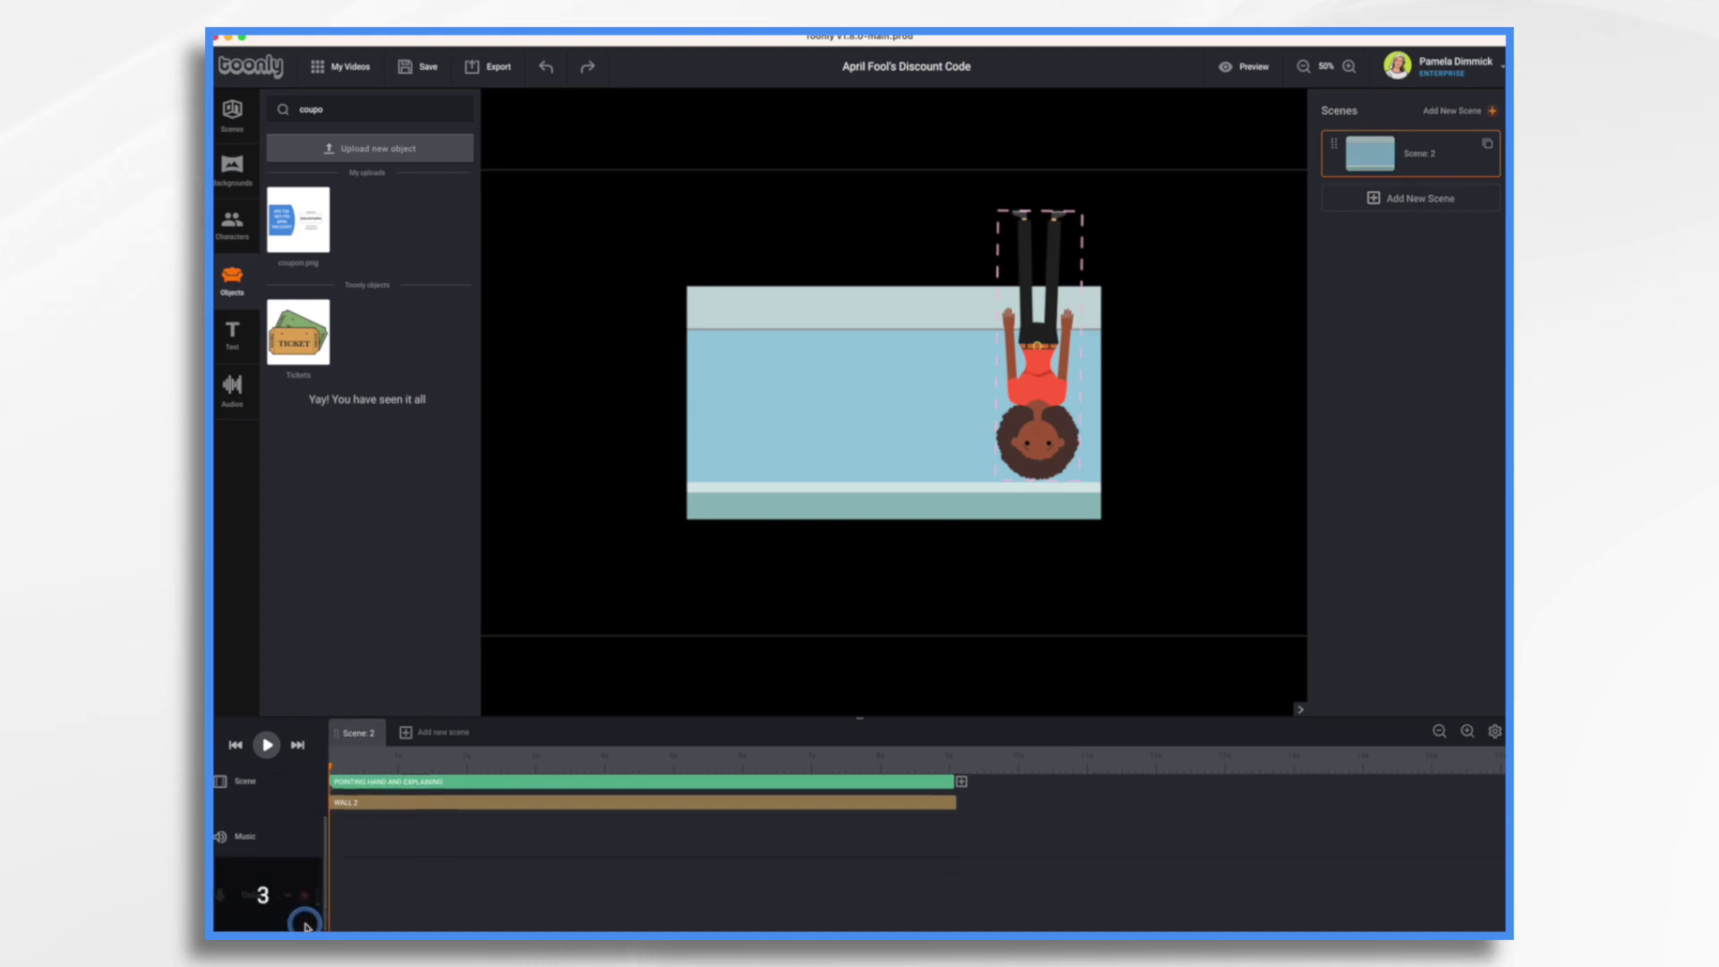